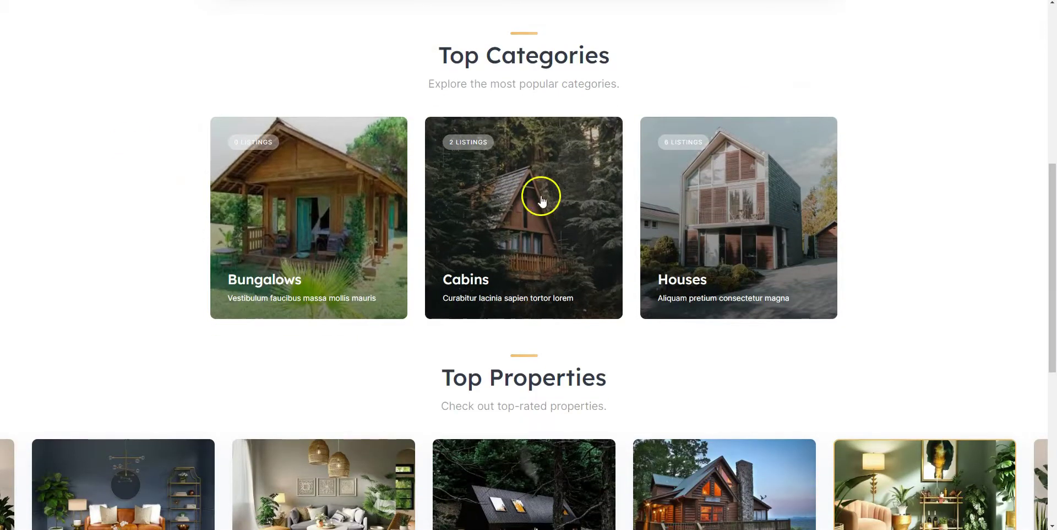
pyautogui.scroll(-6, 934, 227)
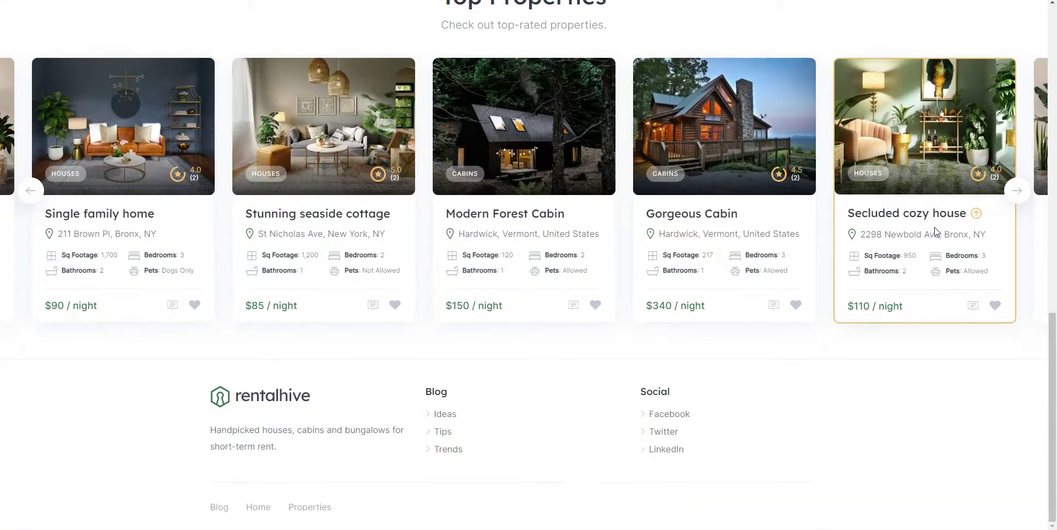
# Step: Browse the demo home page, sliding the top properties carousel forward
pyautogui.click(1017, 197)
pyautogui.click(1018, 198)
pyautogui.scroll(8, 1019, 198)
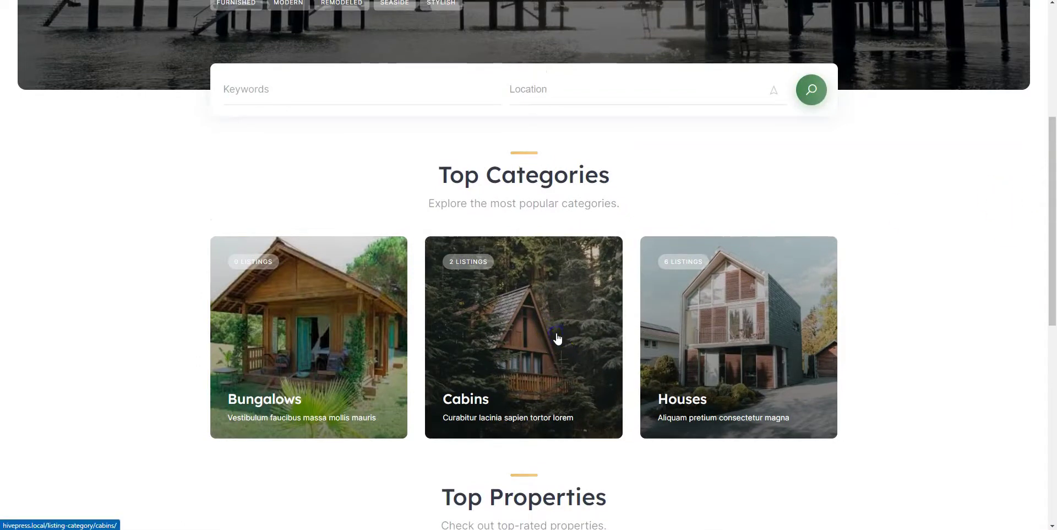
# Step: Open the Cabins category page and scroll through its listings
pyautogui.click(562, 335)
pyautogui.scroll(-6, 884, 347)
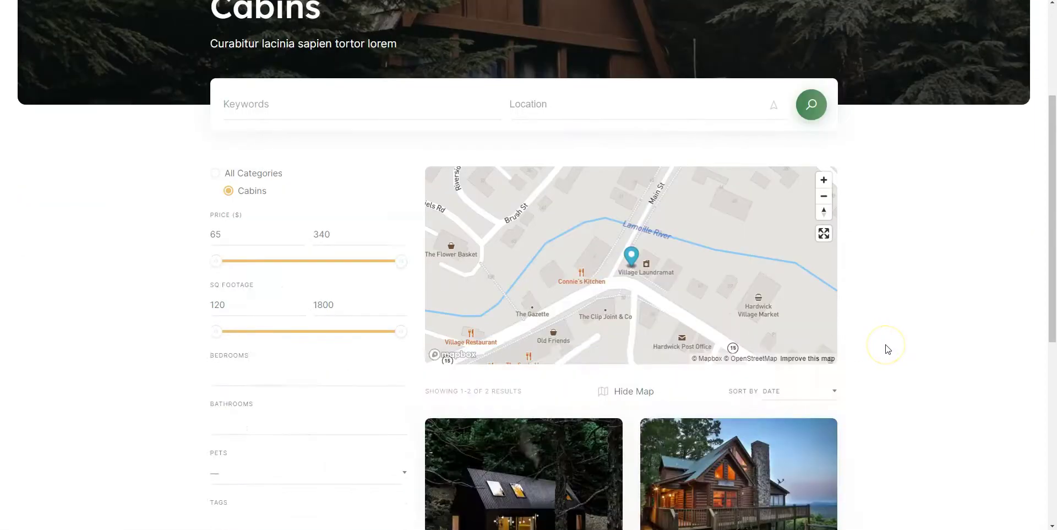
pyautogui.scroll(-3, 888, 349)
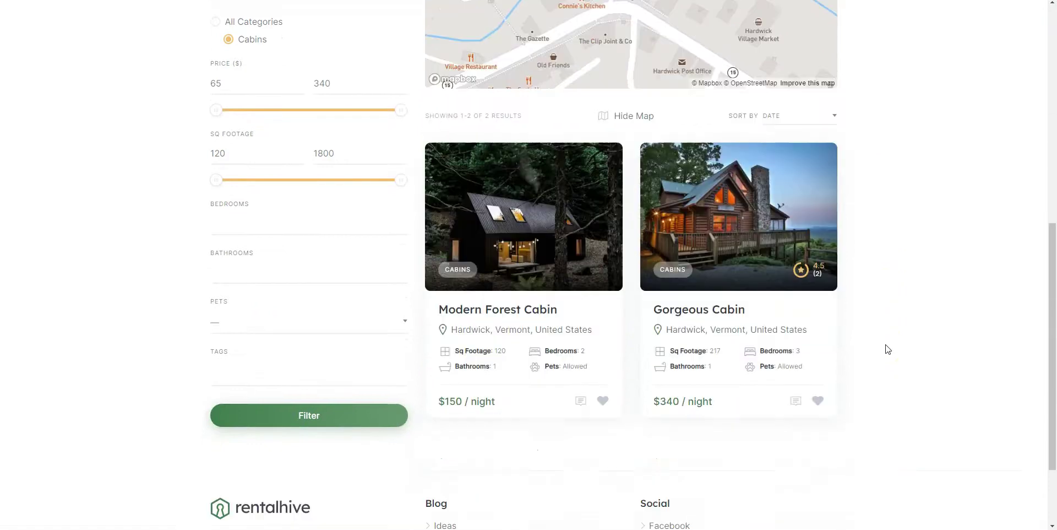
pyautogui.scroll(1, 888, 349)
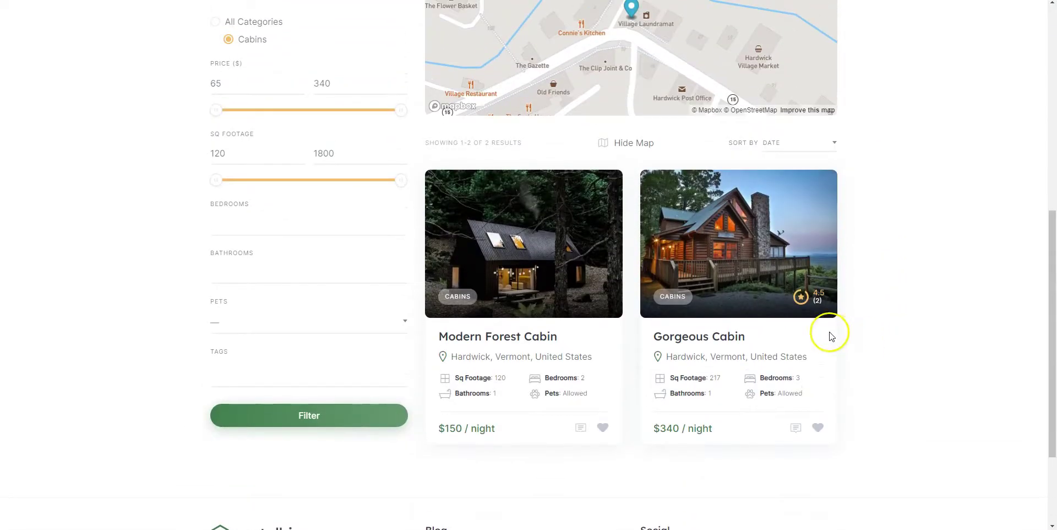
# Step: View the Gorgeous Cabin listing, paging through its photo gallery and details
pyautogui.click(722, 332)
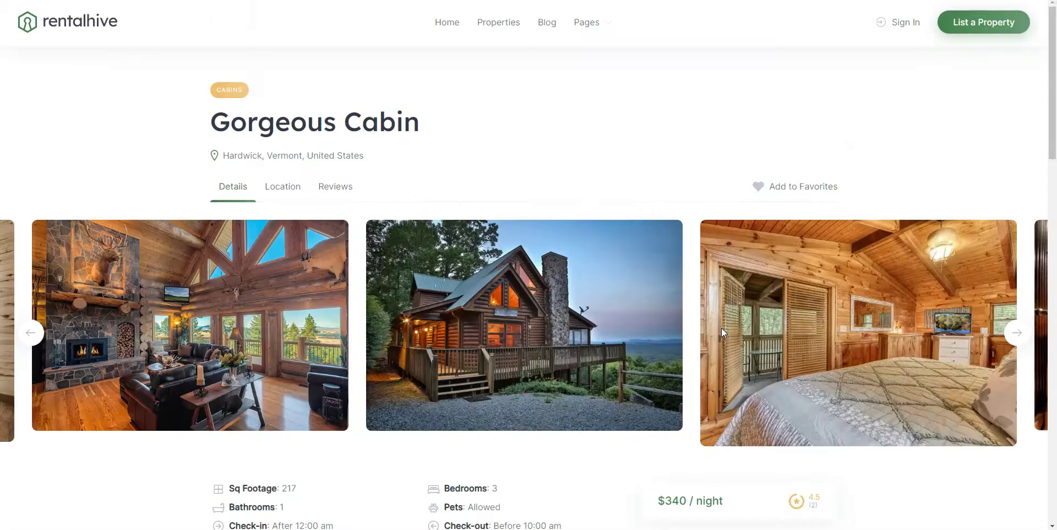
pyautogui.click(1014, 332)
pyautogui.click(1014, 332)
pyautogui.click(1015, 333)
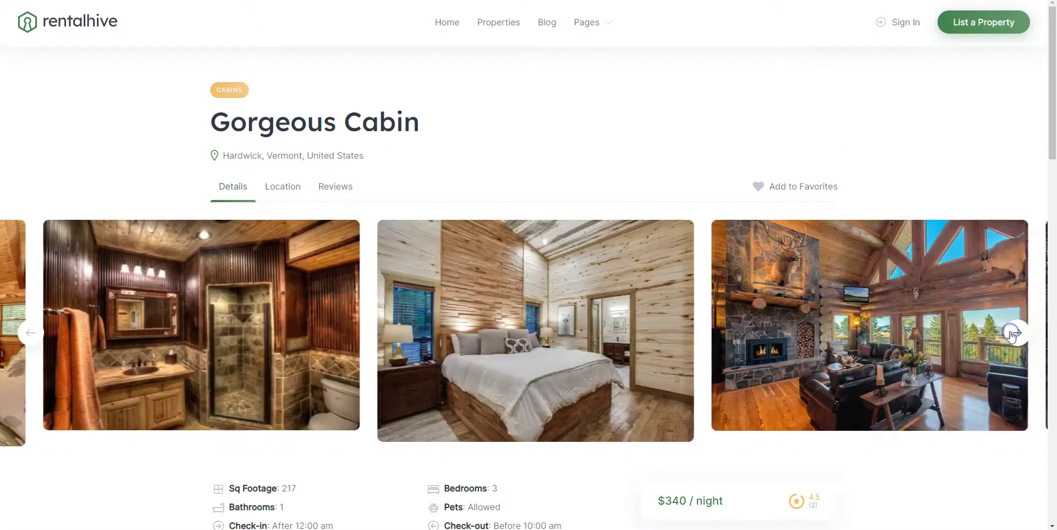
pyautogui.scroll(-9, 1012, 336)
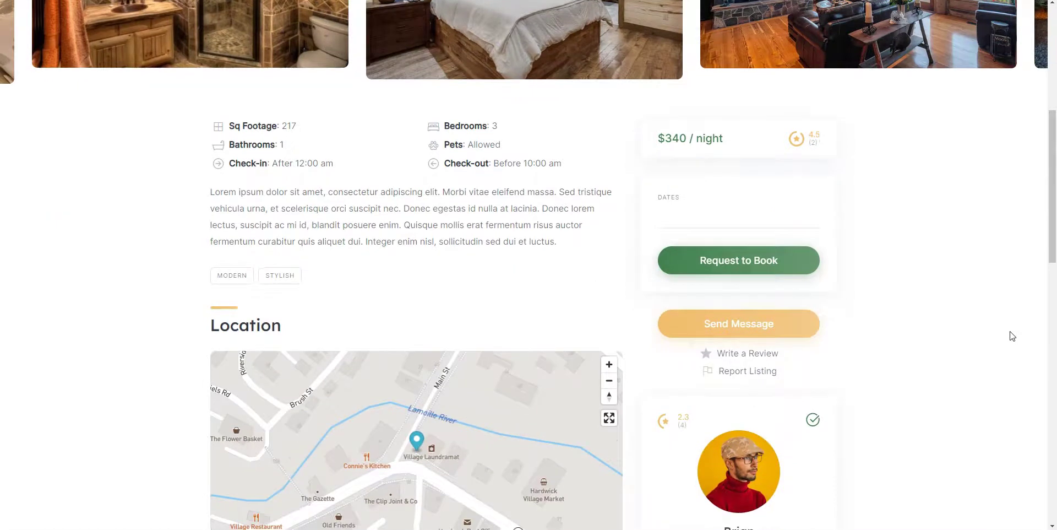
pyautogui.scroll(-10, 1012, 336)
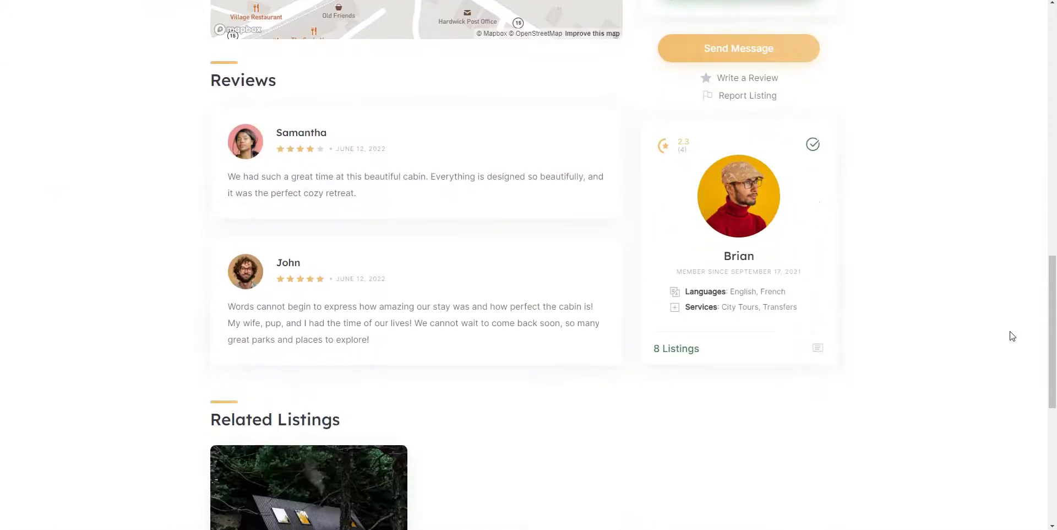
pyautogui.scroll(-3, 1012, 335)
pyautogui.scroll(7, 1012, 336)
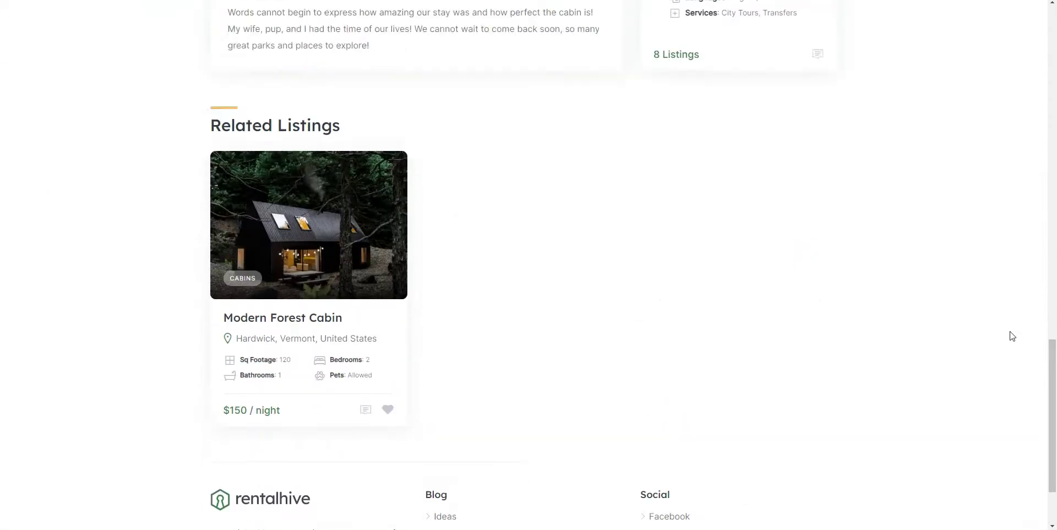
pyautogui.scroll(11, 1012, 336)
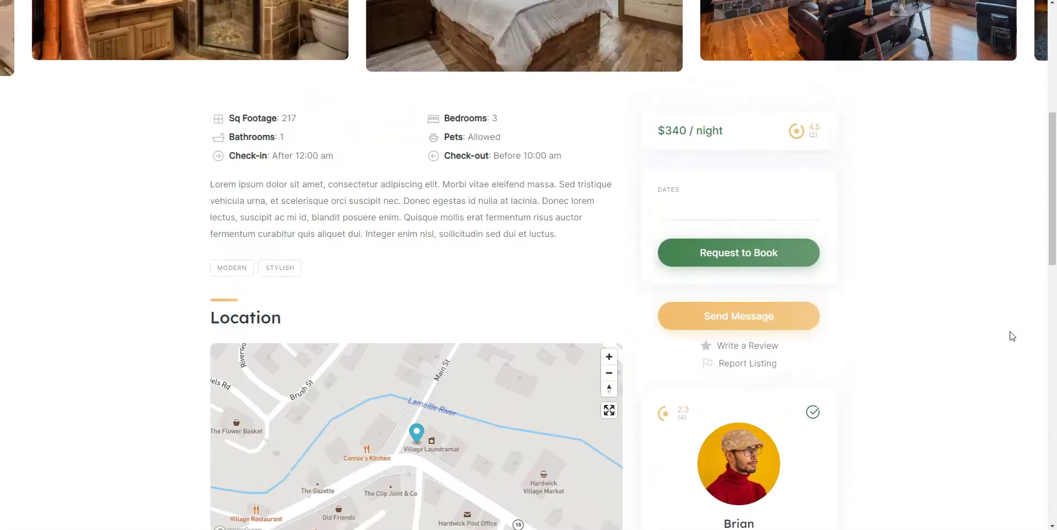
pyautogui.scroll(4, 1012, 335)
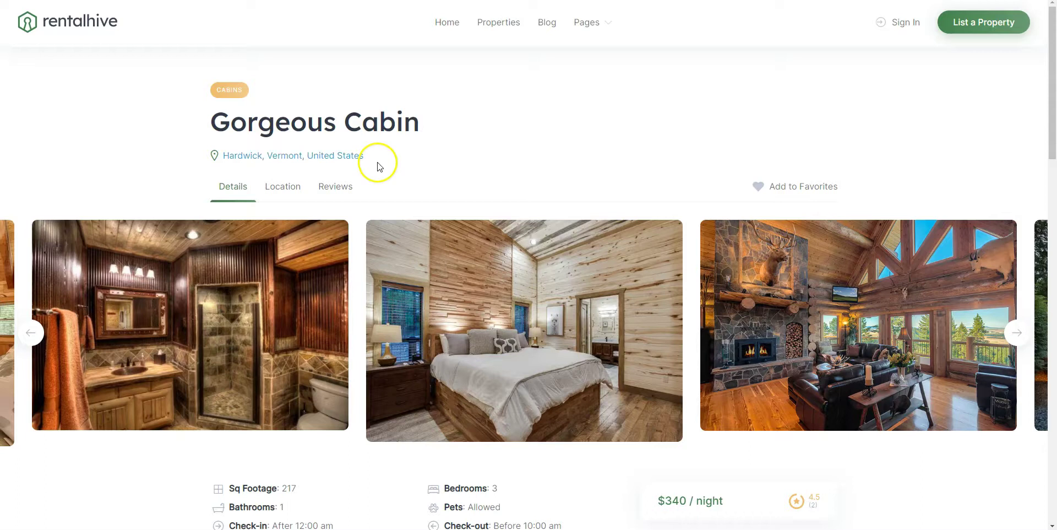
# Step: Return to the demo site's home page and look it over
pyautogui.click(46, 22)
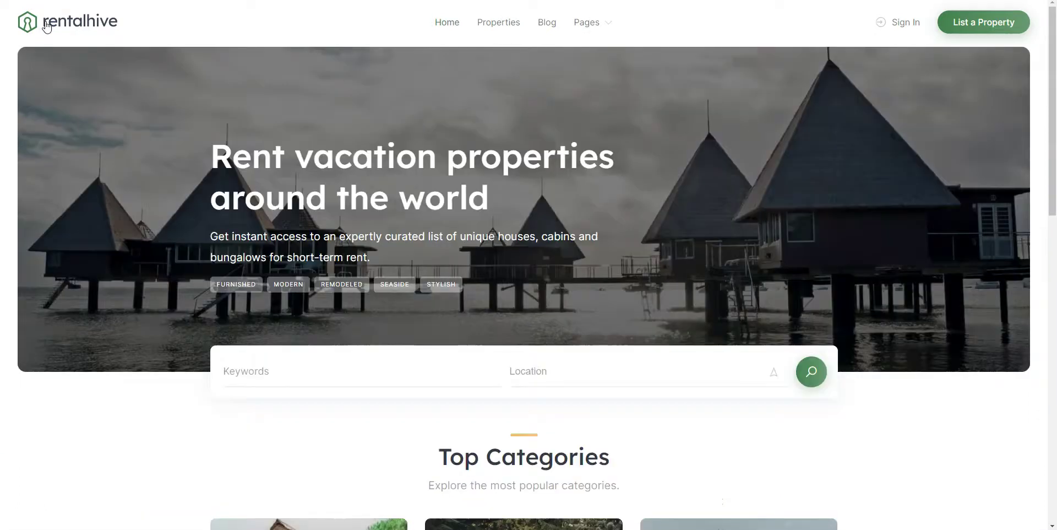
pyautogui.scroll(-1, 237, 28)
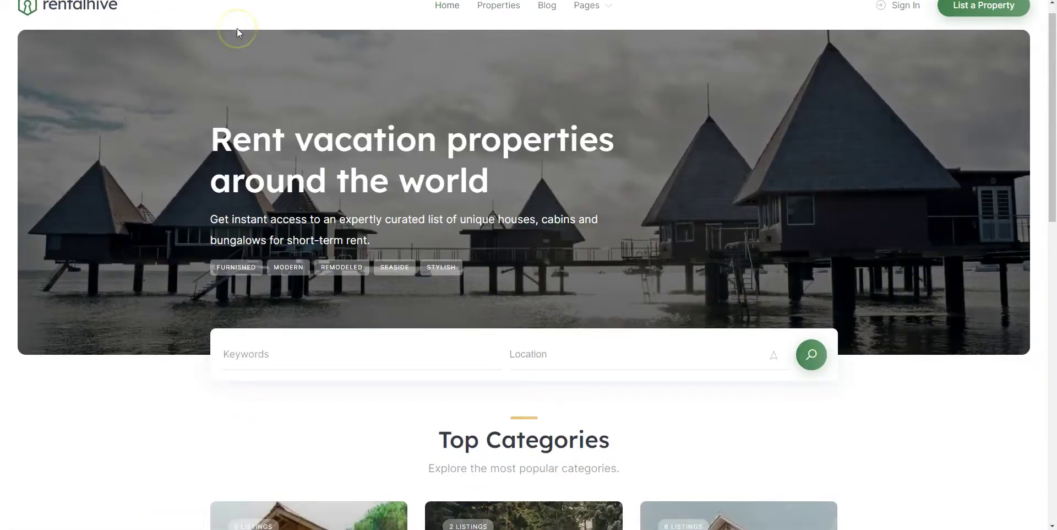
pyautogui.scroll(1, 240, 33)
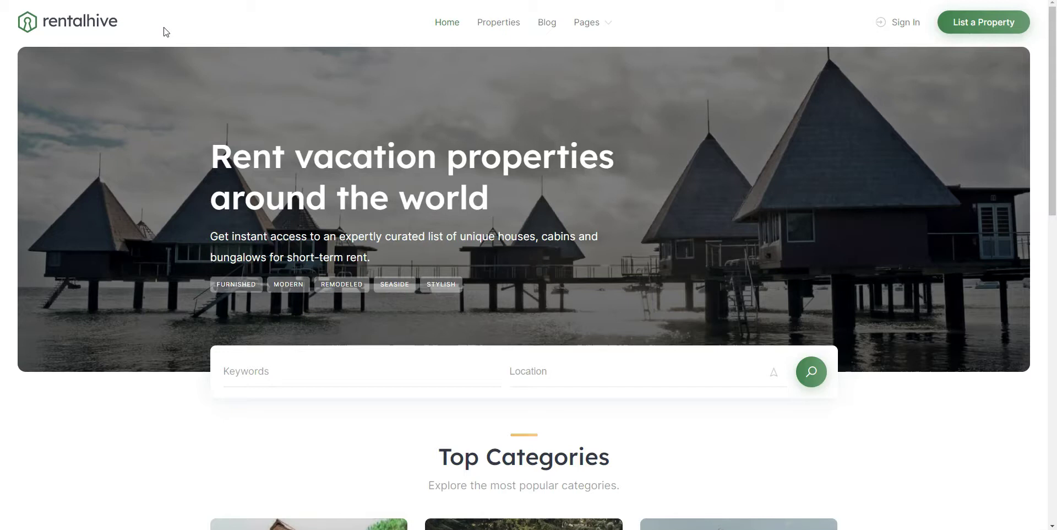
# Step: Upload RentalHive.zip as a new theme, install it and activate it
pyautogui.click(144, 18)
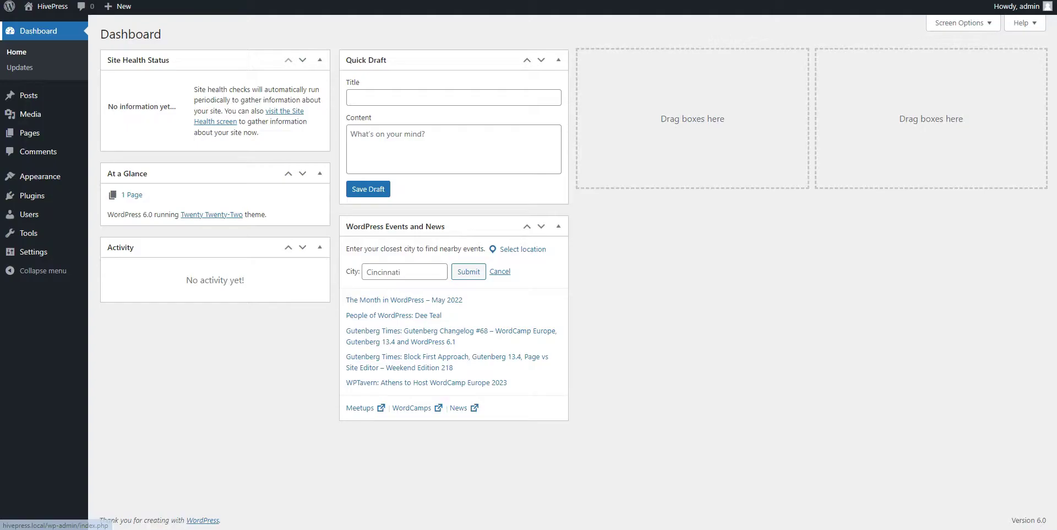
pyautogui.click(40, 27)
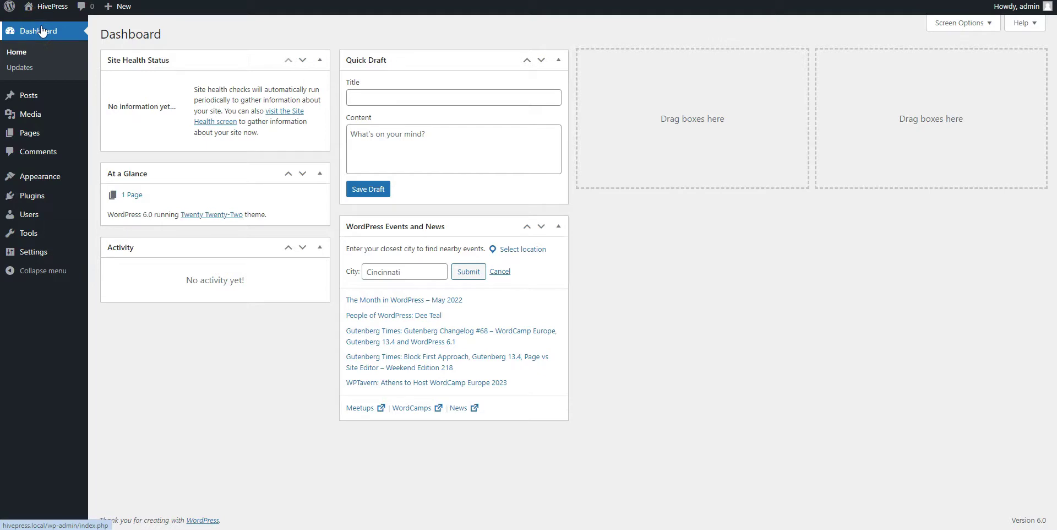
pyautogui.click(47, 165)
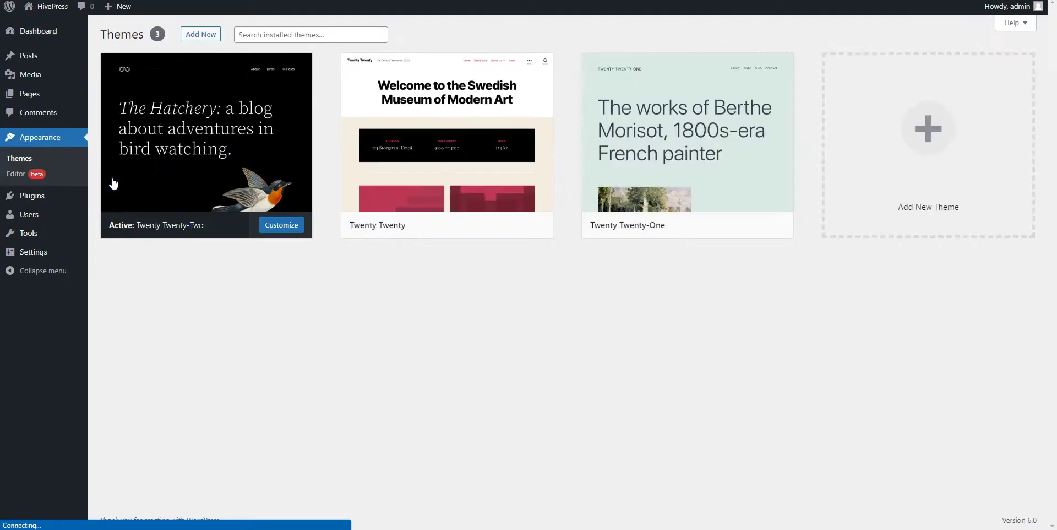
pyautogui.click(200, 35)
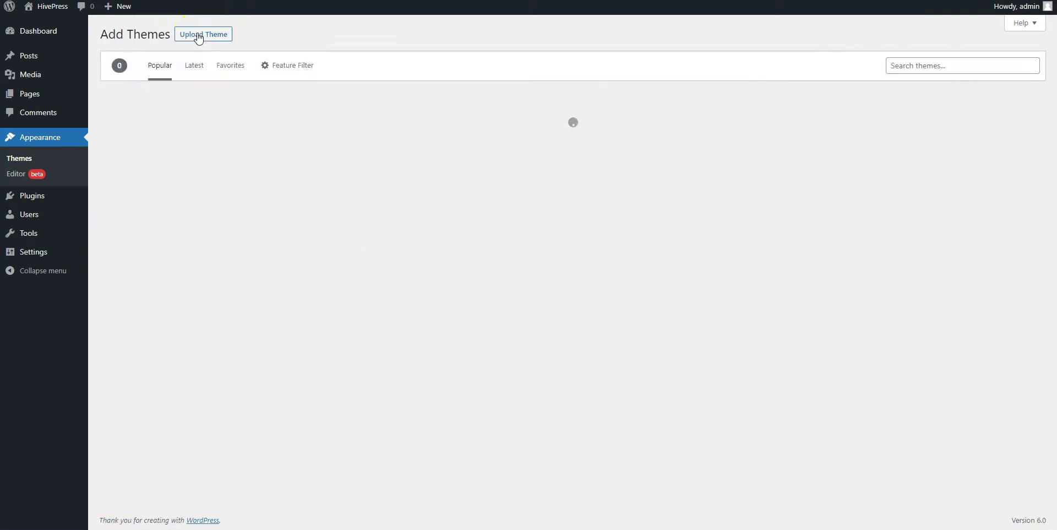
pyautogui.click(199, 35)
pyautogui.click(482, 135)
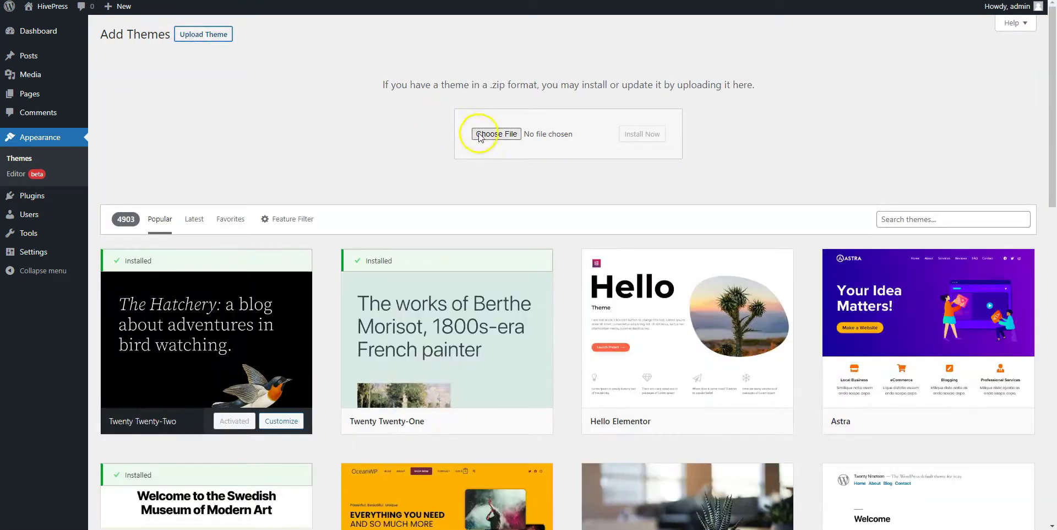
pyautogui.click(311, 157)
pyautogui.click(580, 330)
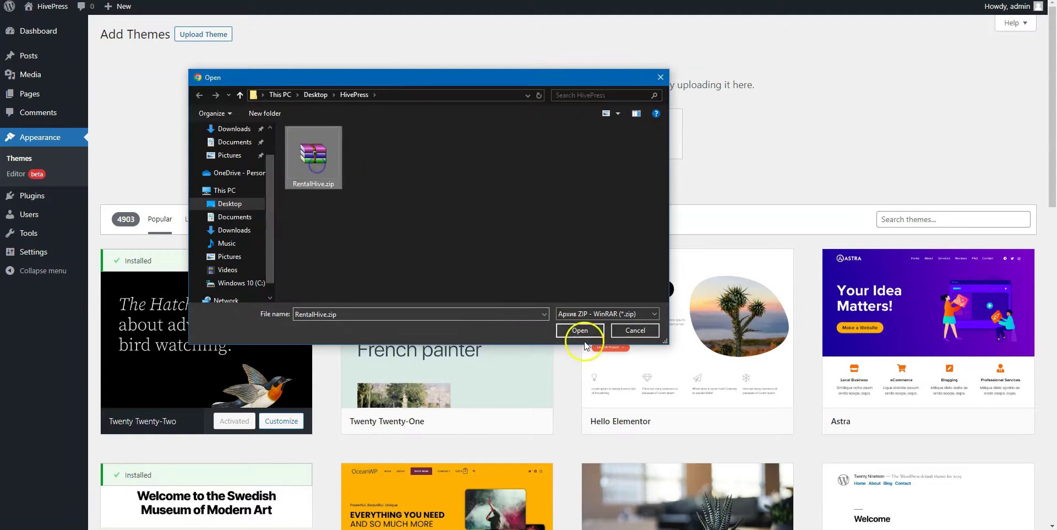
pyautogui.click(634, 133)
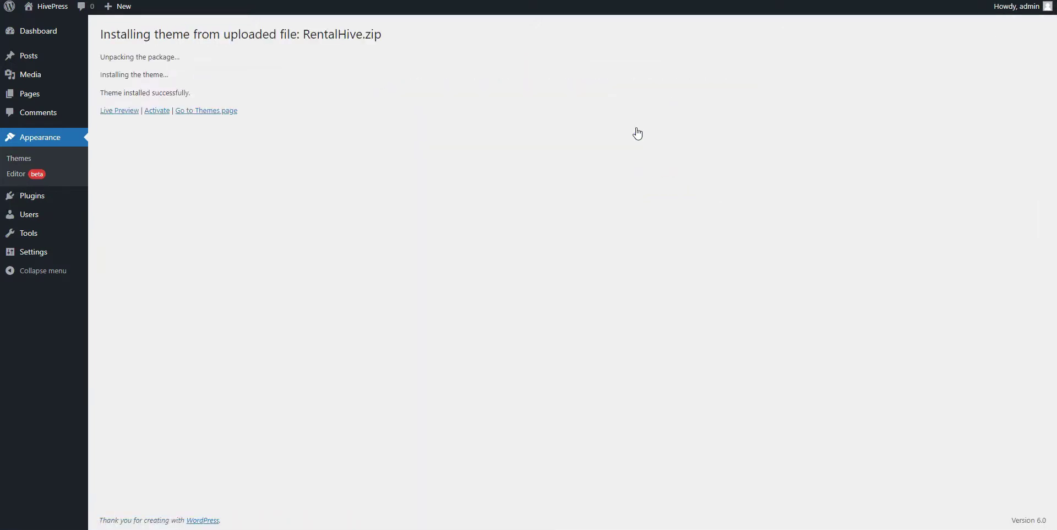
pyautogui.click(157, 112)
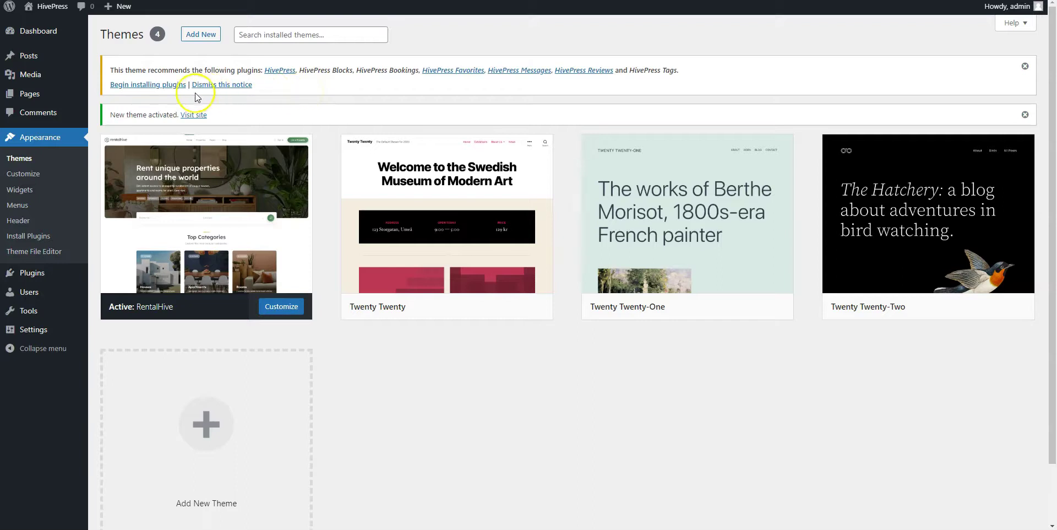
# Step: Bulk-install all seven recommended HivePress plugins
pyautogui.click(174, 85)
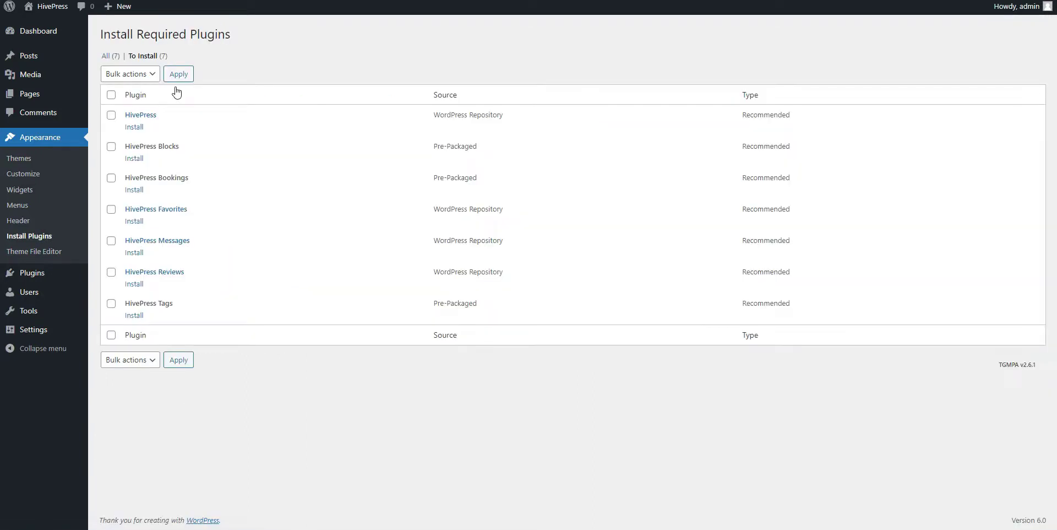
pyautogui.click(113, 95)
pyautogui.click(130, 74)
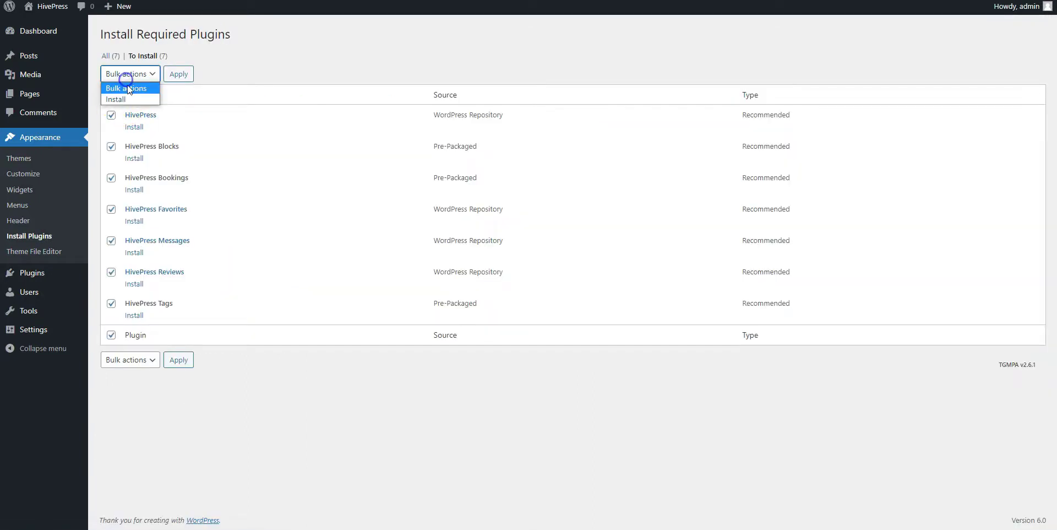
pyautogui.click(128, 89)
pyautogui.click(177, 75)
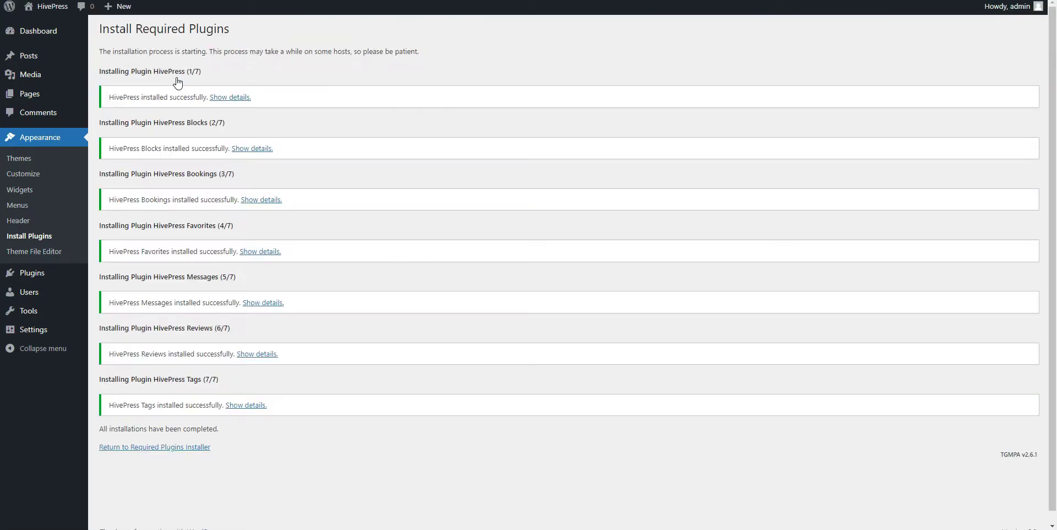
# Step: Bulk-activate all seven newly installed HivePress plugins
pyautogui.click(143, 447)
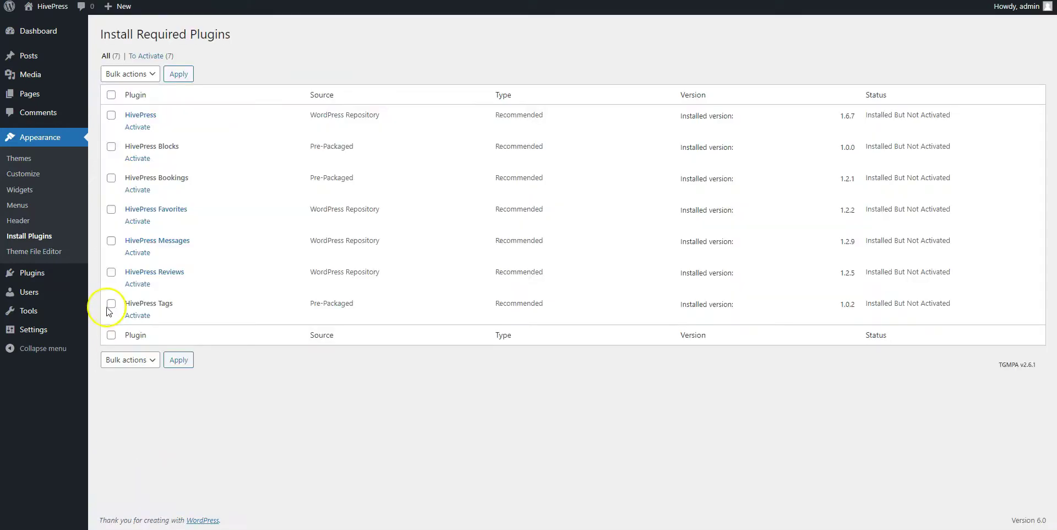
pyautogui.click(111, 334)
pyautogui.click(123, 361)
pyautogui.click(130, 404)
pyautogui.click(178, 360)
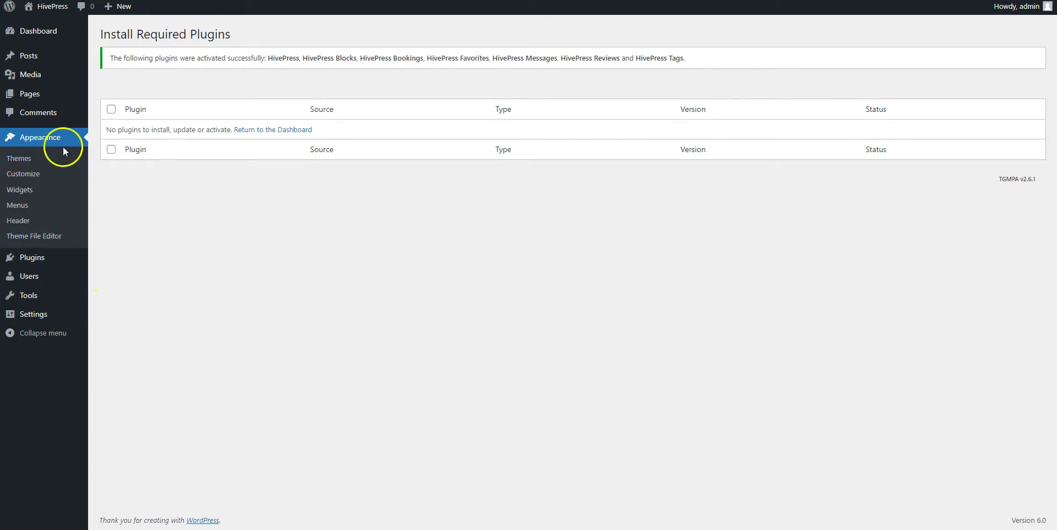
# Step: Return to the admin Dashboard showing the RentalHive demo import notice
pyautogui.click(31, 33)
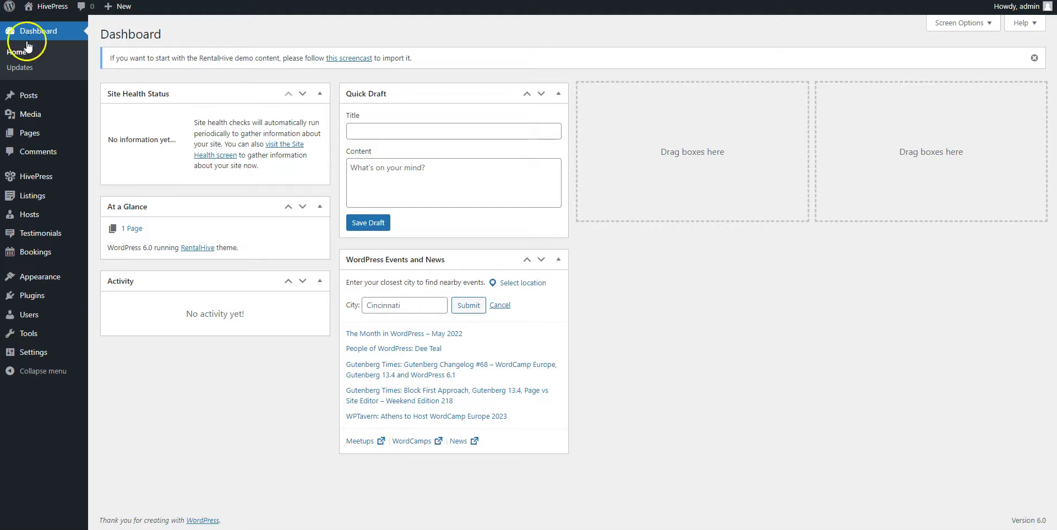
# Step: Add the Houses listing category with a pasted description and the House.jpg image
pyautogui.moveTo(32, 189)
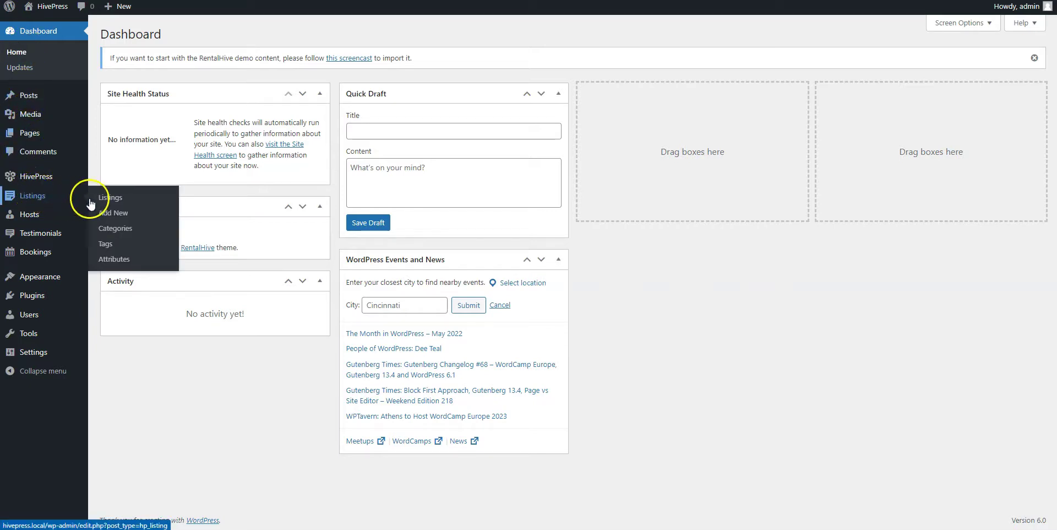
pyautogui.click(116, 229)
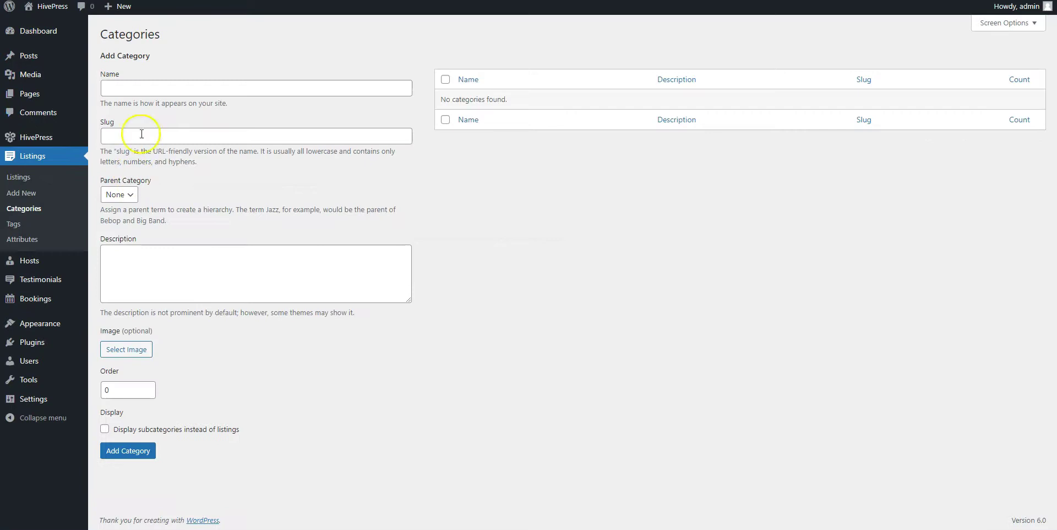
pyautogui.click(151, 89)
pyautogui.write('H')
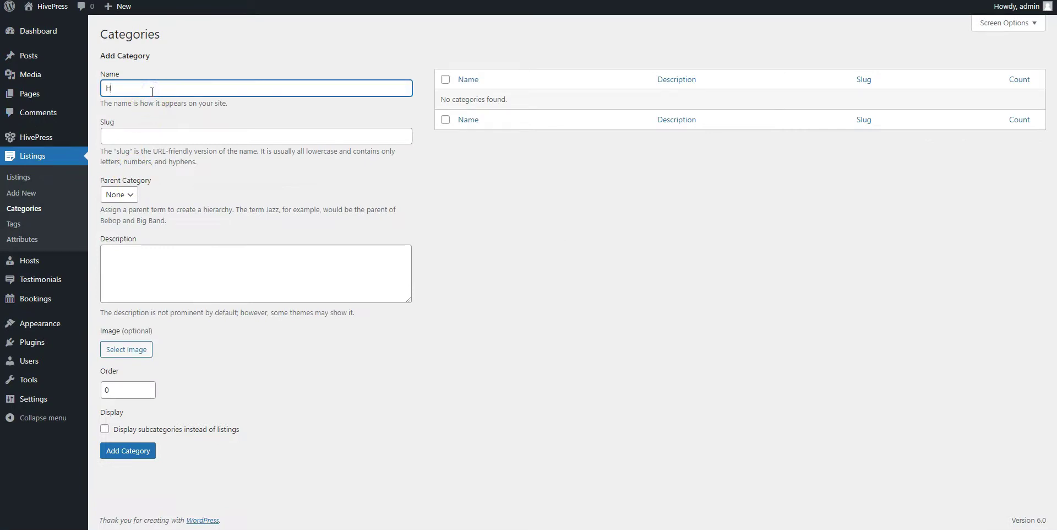
pyautogui.write('ouses')
pyautogui.click(146, 122)
pyautogui.click(157, 264)
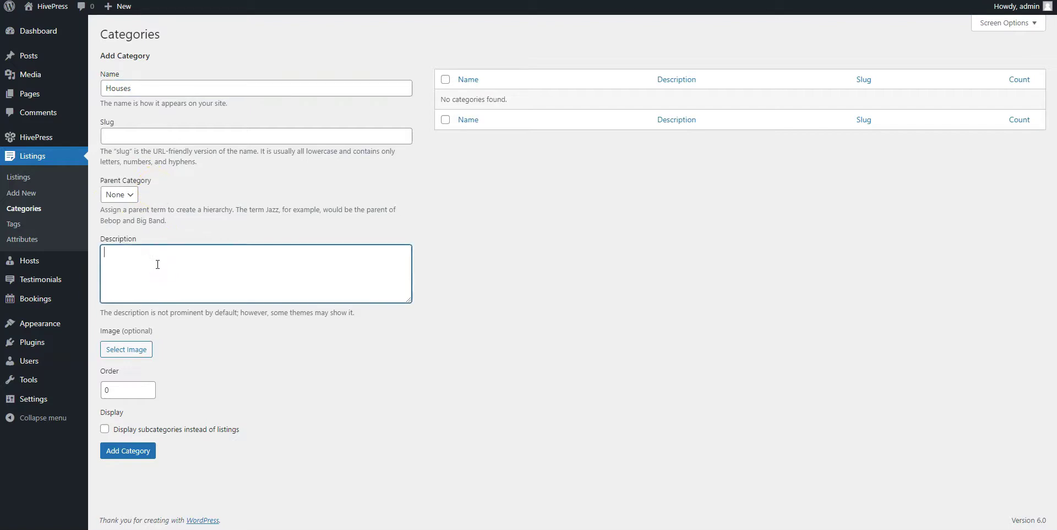
pyautogui.write('Aliquam pretium consectetur magna')
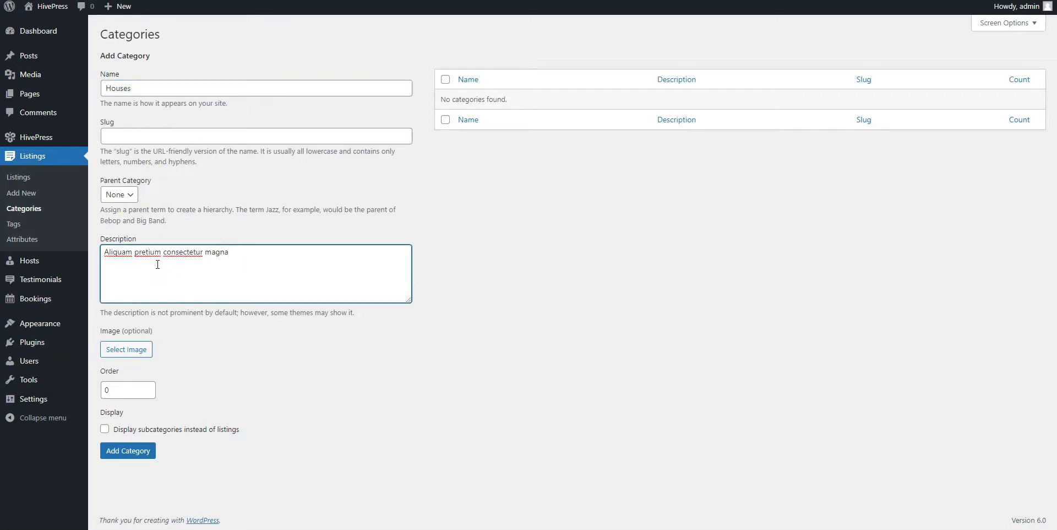
pyautogui.click(135, 349)
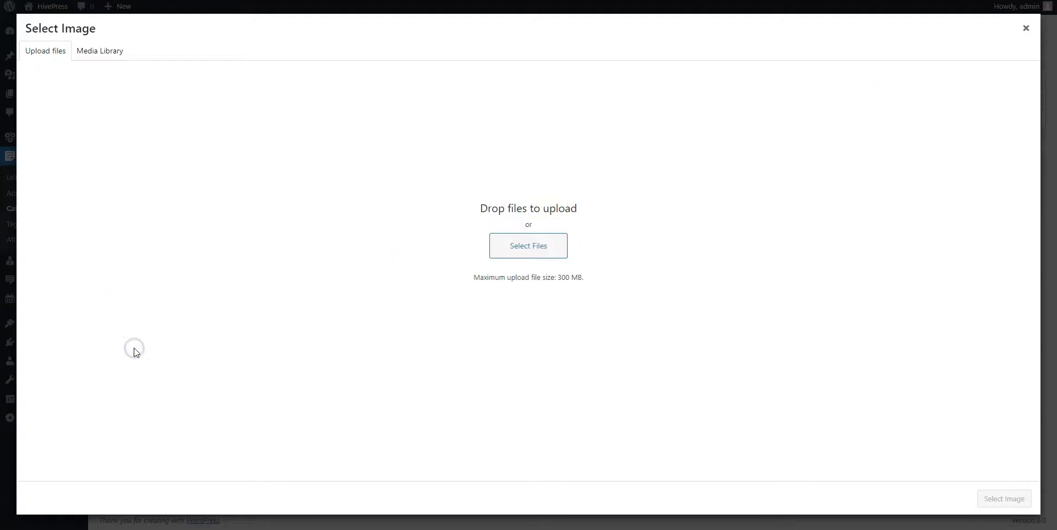
pyautogui.click(500, 244)
pyautogui.click(445, 171)
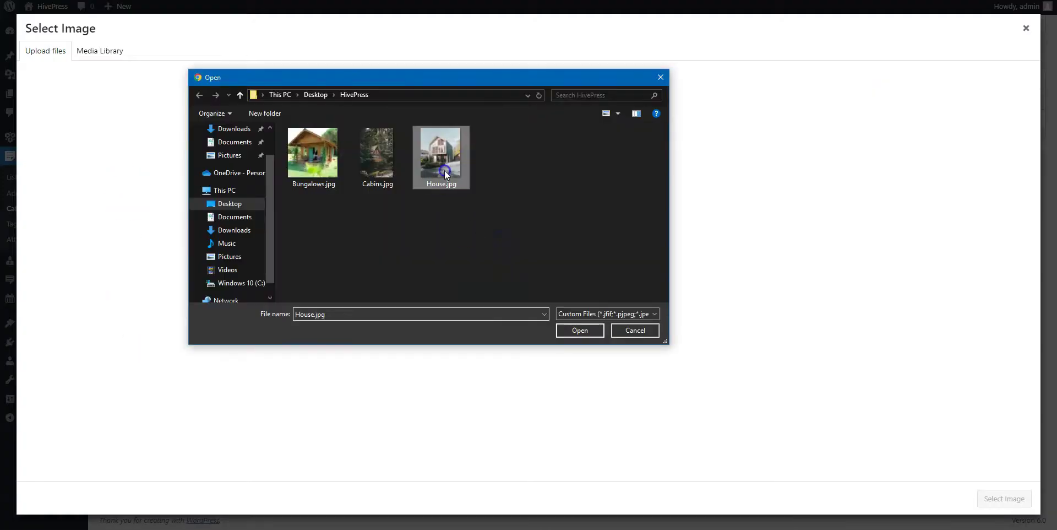
pyautogui.click(578, 330)
pyautogui.click(998, 502)
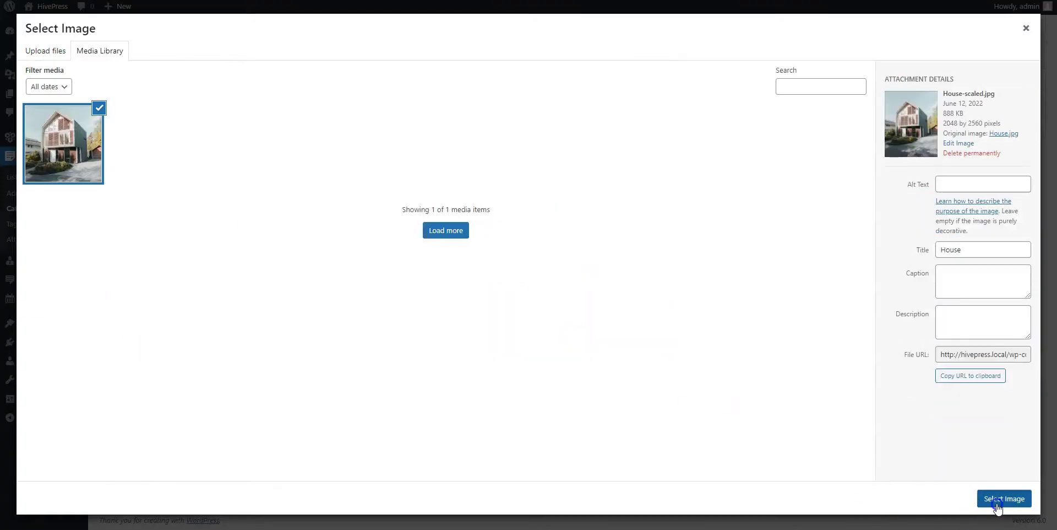
pyautogui.scroll(-3, 666, 449)
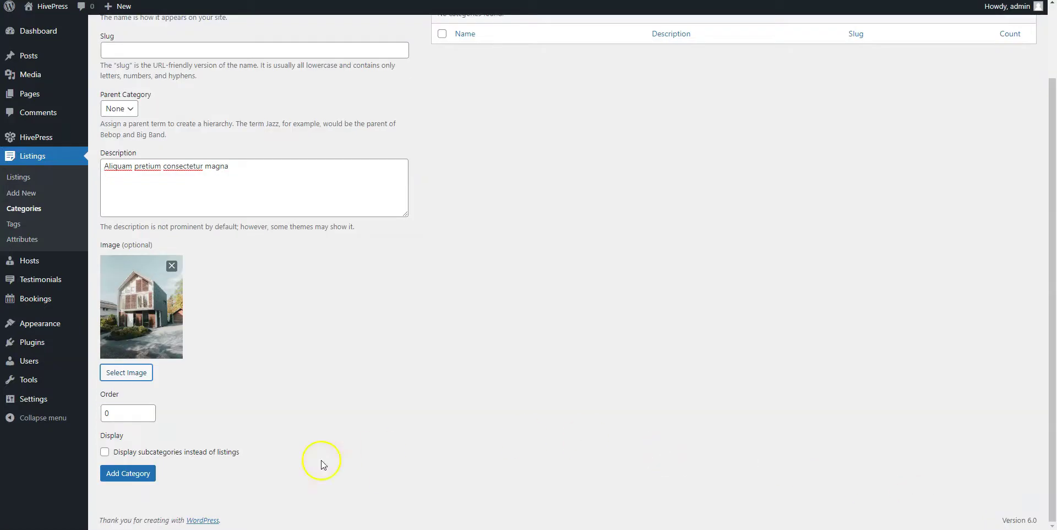
pyautogui.click(137, 475)
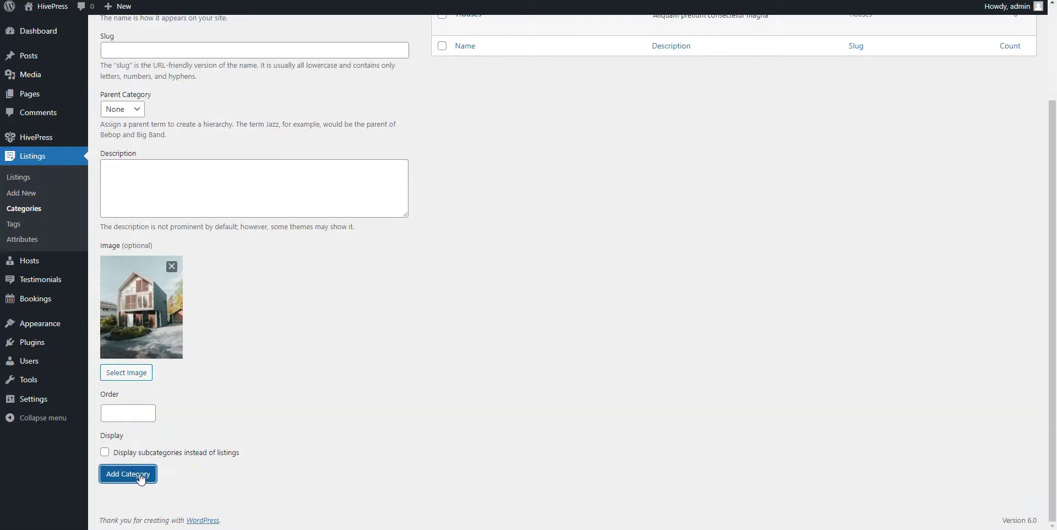
pyautogui.scroll(3, 141, 479)
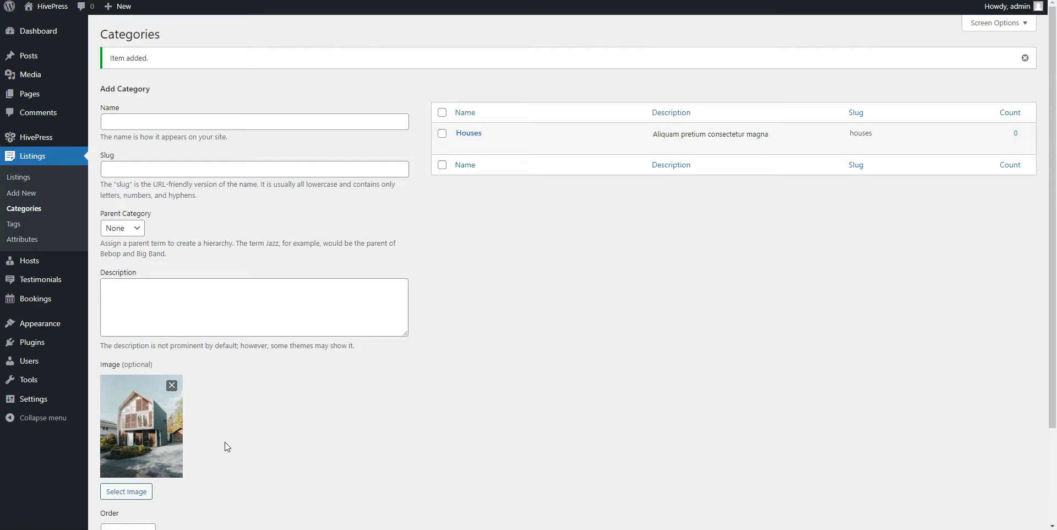
# Step: Add the Bungalows category with a pasted description and the Bungalows.jpg image
pyautogui.click(178, 121)
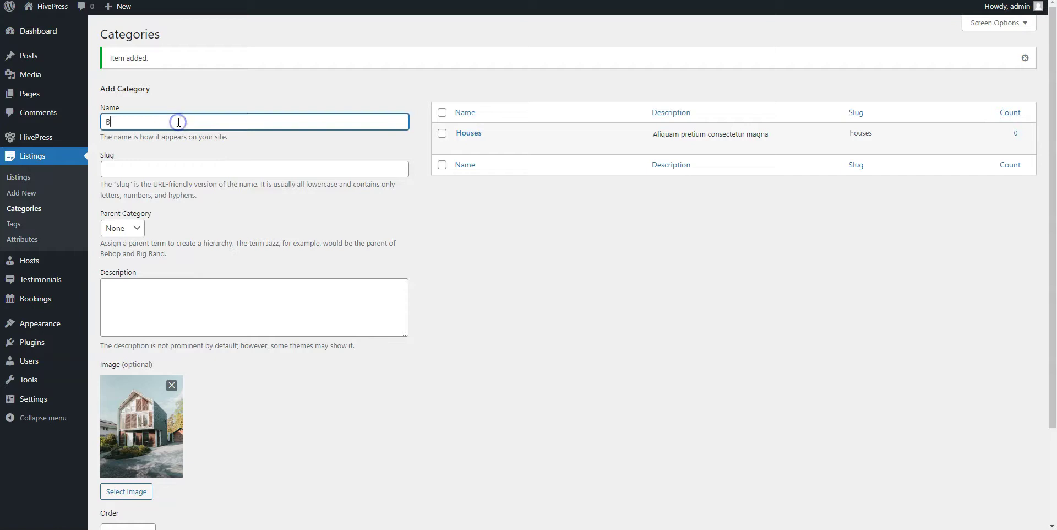
pyautogui.write('ungalows')
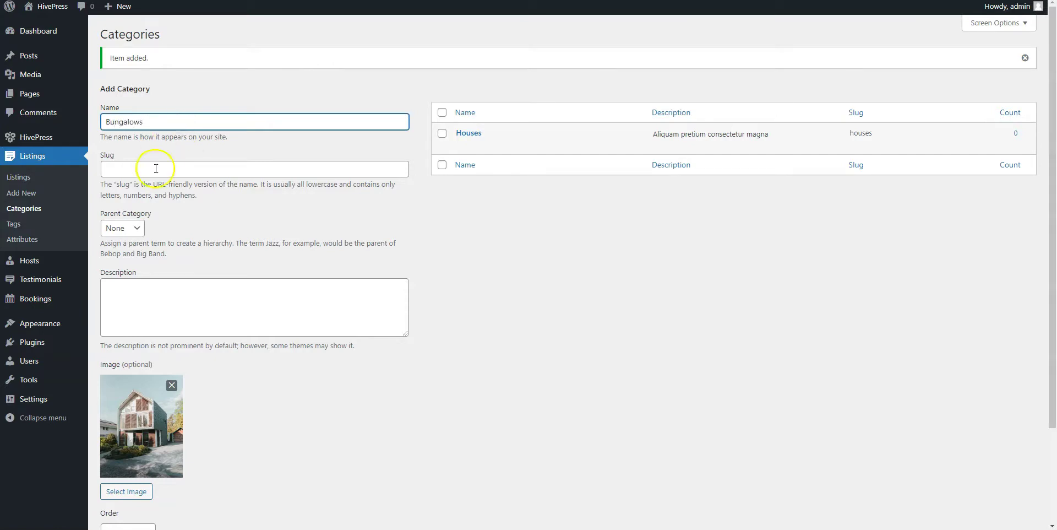
pyautogui.click(143, 287)
pyautogui.write('Vestibulum tincidunt massa mollis ornare')
pyautogui.click(130, 490)
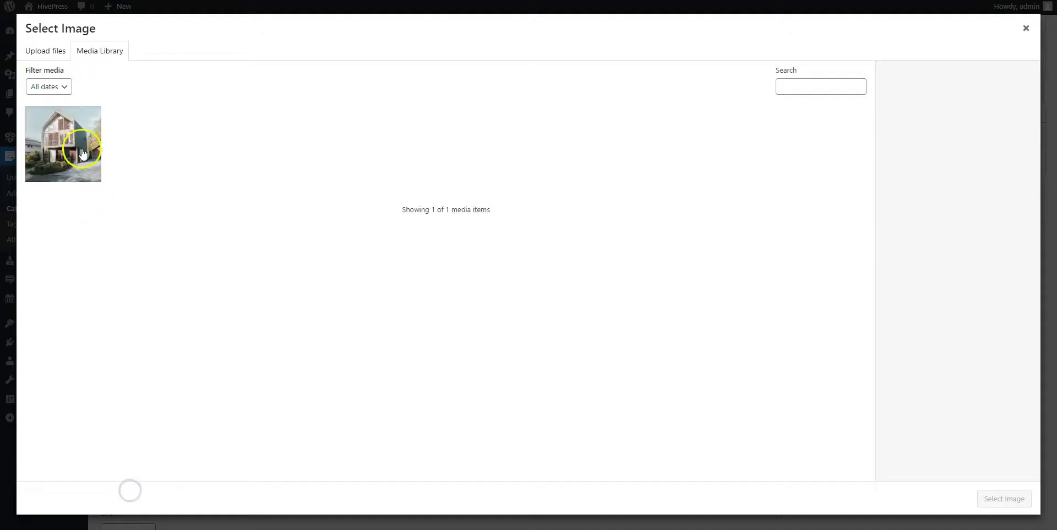
pyautogui.click(53, 55)
pyautogui.click(534, 248)
pyautogui.click(323, 177)
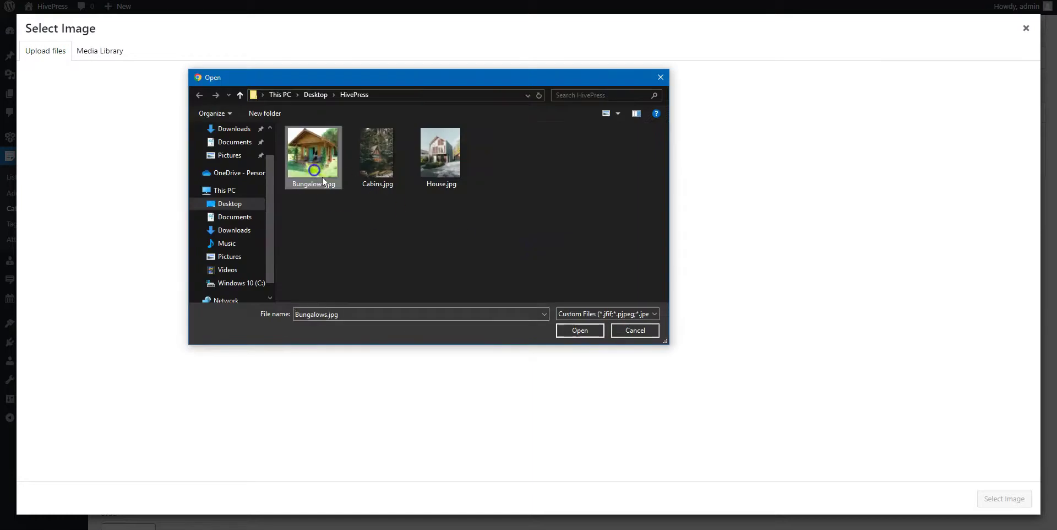
pyautogui.click(584, 329)
pyautogui.click(994, 498)
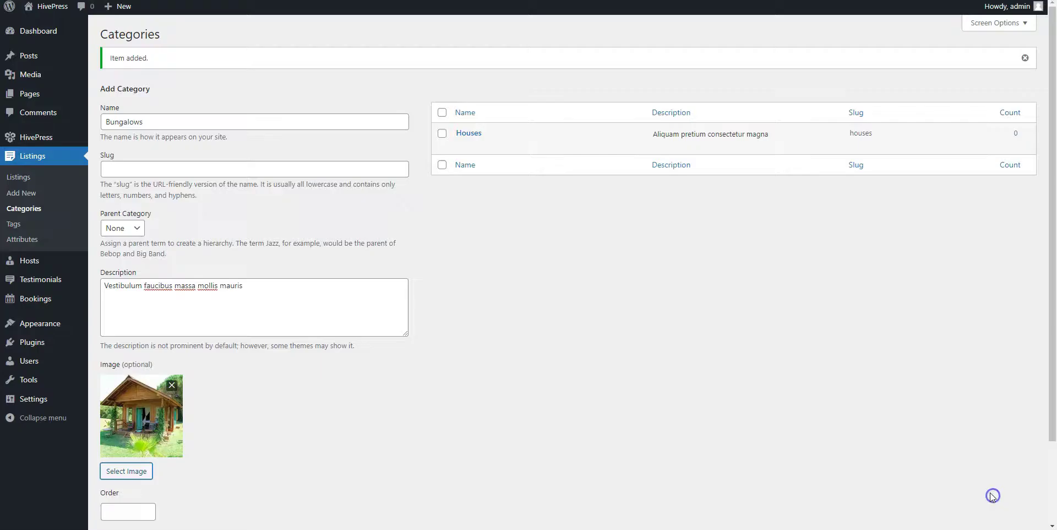
pyautogui.scroll(-3, 542, 474)
pyautogui.click(122, 475)
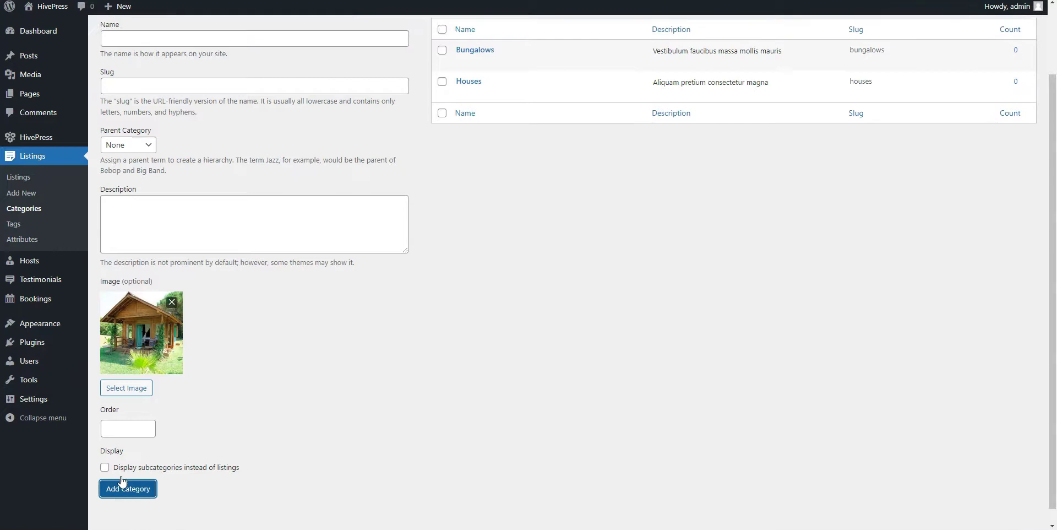
pyautogui.scroll(2, 148, 354)
# Step: Add the Cabins category, described 'Curabitur lacinia sapien tortor lorem', with the Cabins.jpg image
pyautogui.click(141, 122)
pyautogui.write('Cabins')
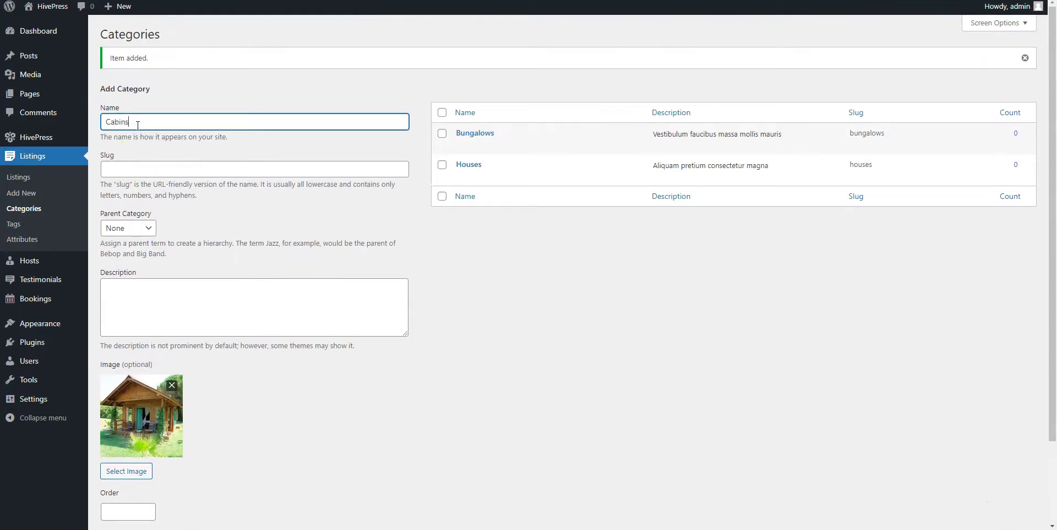
pyautogui.click(158, 300)
pyautogui.write('Curabitur lacinia sapien tortor lorem')
pyautogui.scroll(-2, 159, 302)
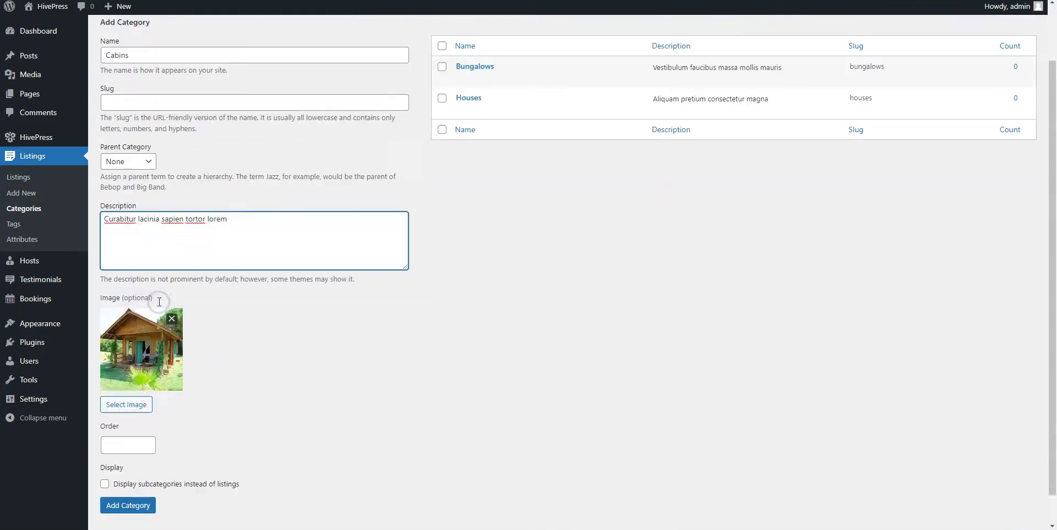
pyautogui.scroll(-1, 159, 302)
pyautogui.click(126, 372)
pyautogui.click(46, 50)
pyautogui.click(529, 238)
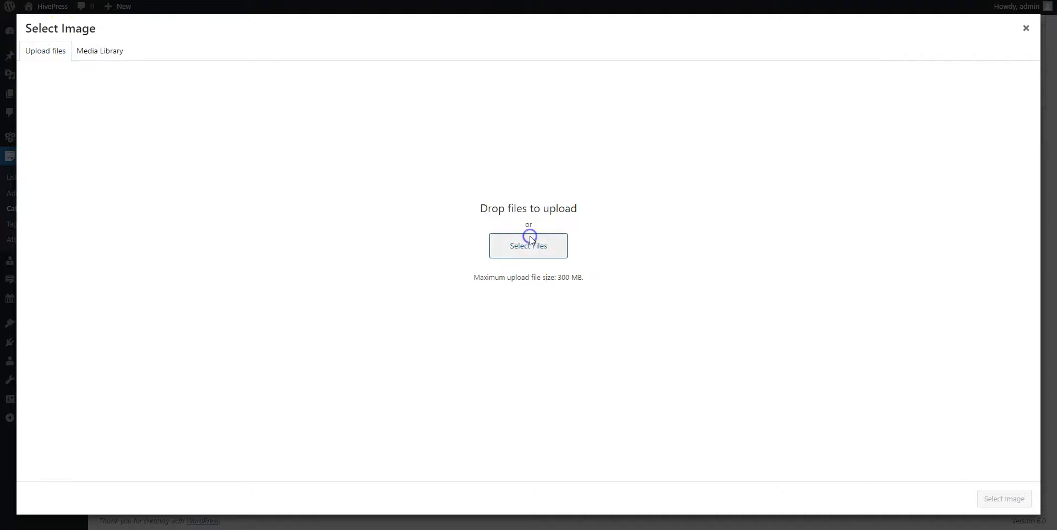
pyautogui.click(378, 155)
pyautogui.click(583, 329)
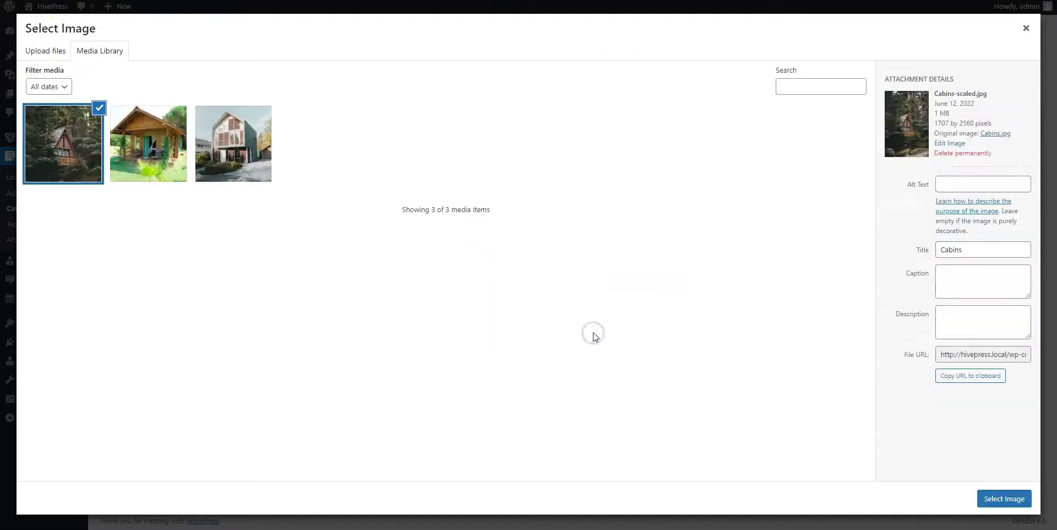
pyautogui.click(1004, 498)
pyautogui.scroll(-1, 472, 437)
pyautogui.click(128, 474)
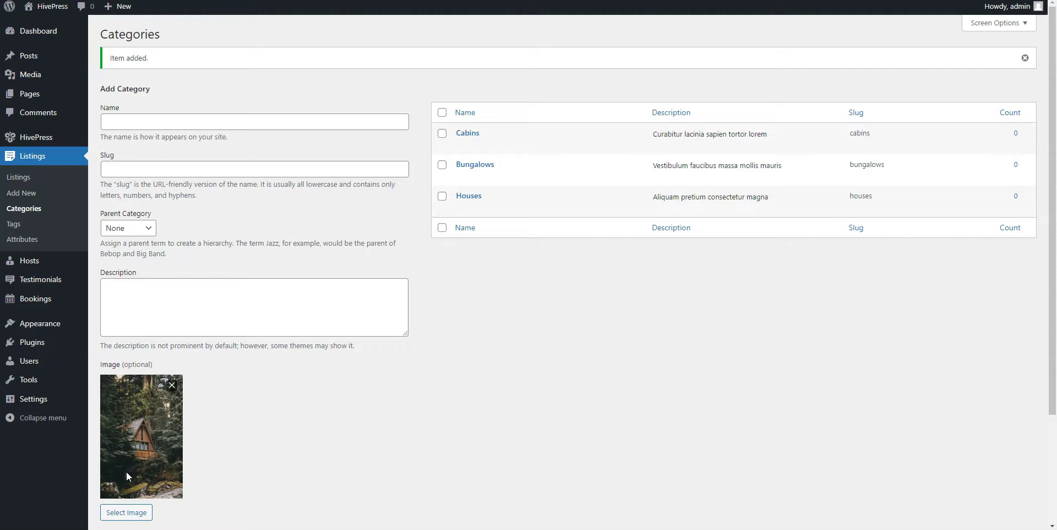
# Step: Create a Price ($) attribute, front-end editable, field name price, Number field type
pyautogui.click(42, 242)
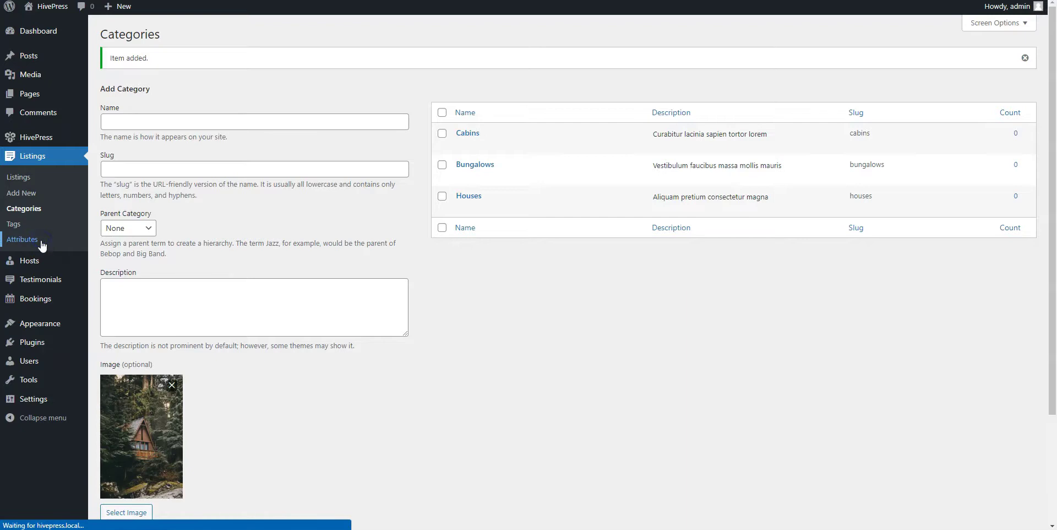
pyautogui.click(189, 34)
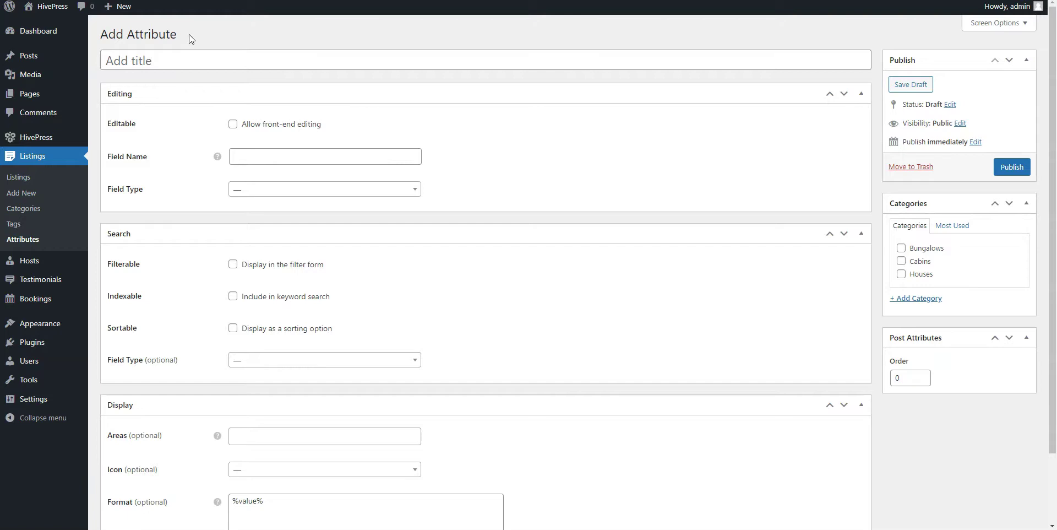
pyautogui.click(187, 59)
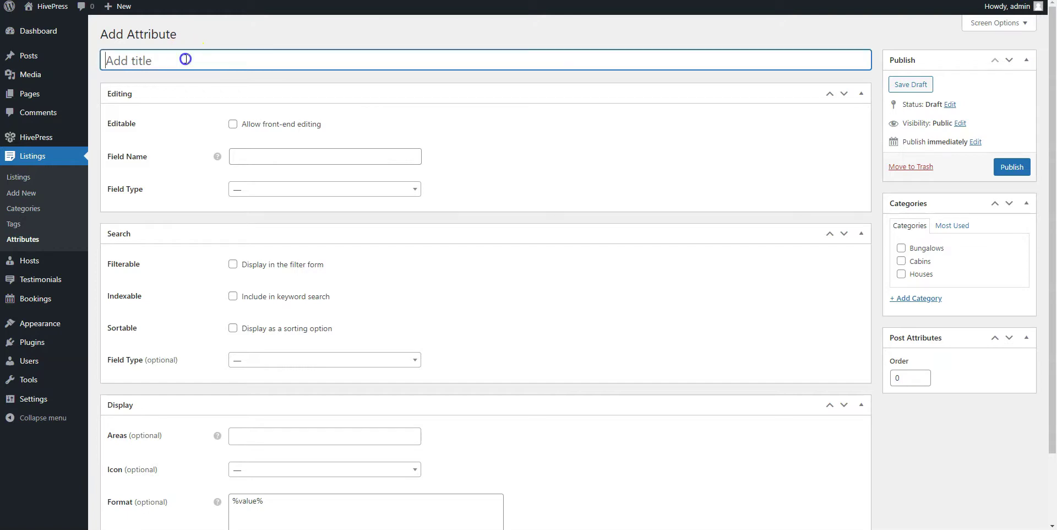
pyautogui.write('Price ($)')
pyautogui.click(233, 124)
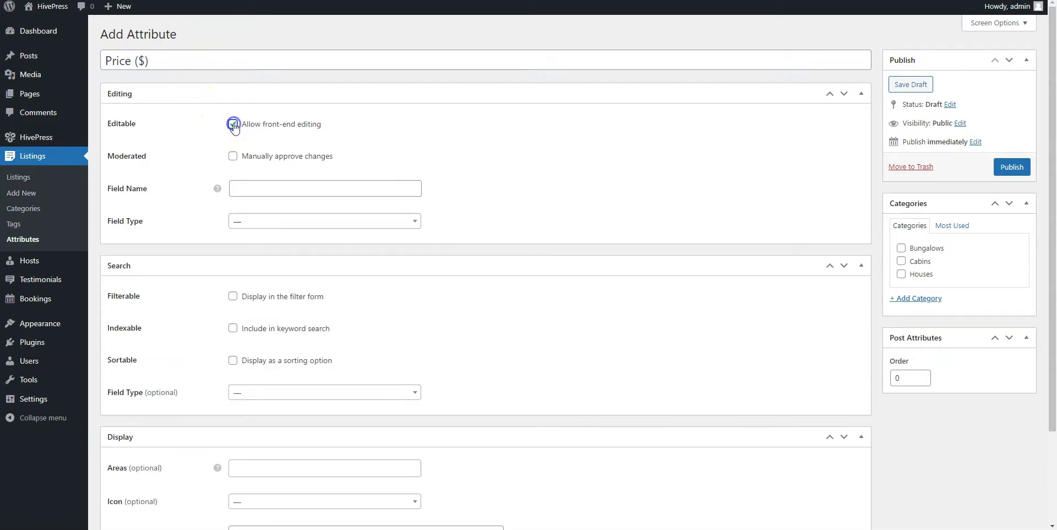
pyautogui.click(247, 188)
pyautogui.write('pr')
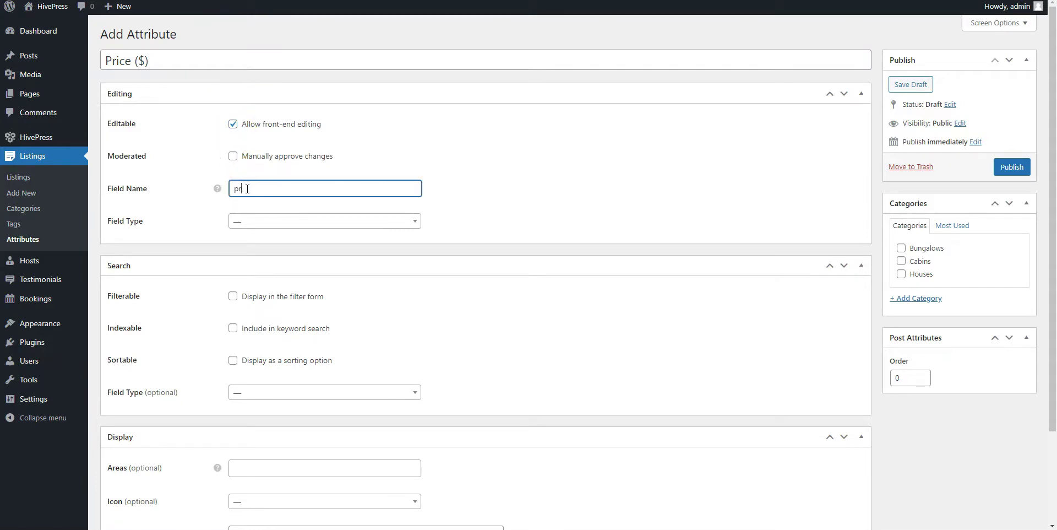
pyautogui.write('ice')
pyautogui.click(253, 223)
pyautogui.click(255, 227)
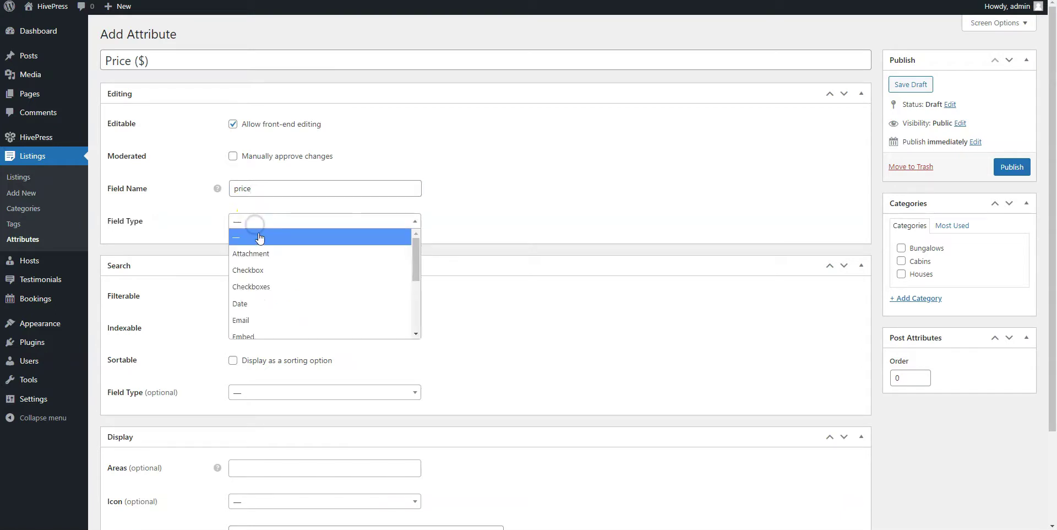
pyautogui.scroll(-2, 271, 264)
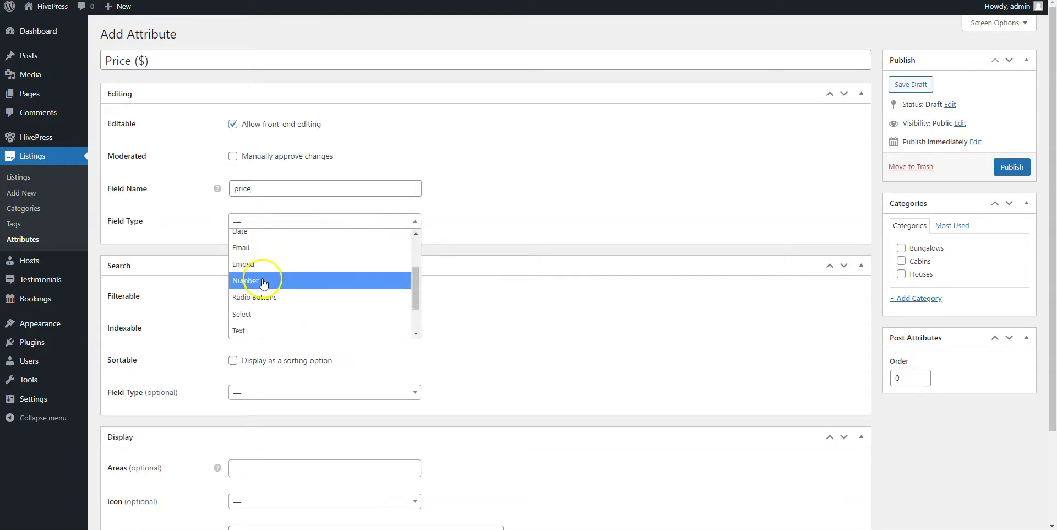
pyautogui.click(262, 283)
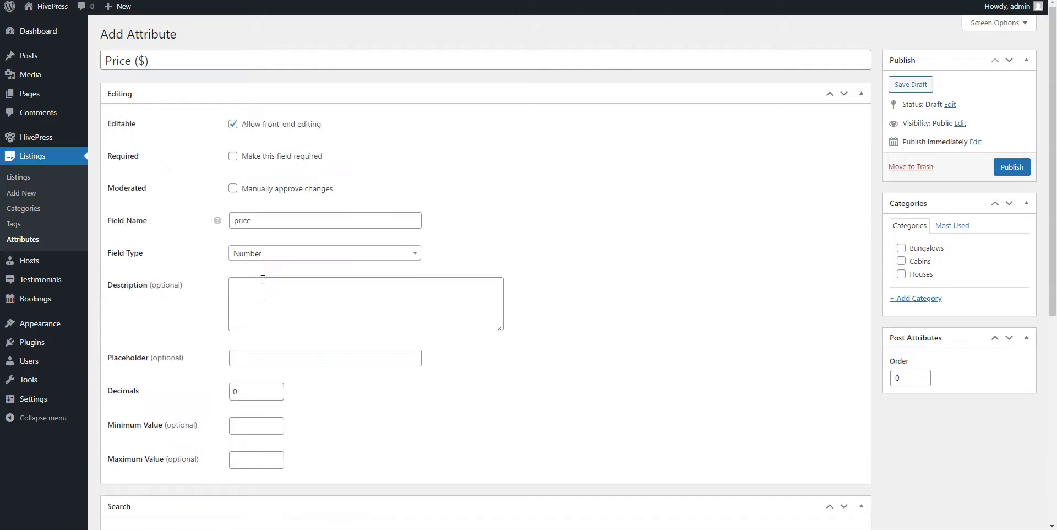
# Step: Make price filterable and sortable, using a Number Range search field
pyautogui.scroll(-4, 262, 279)
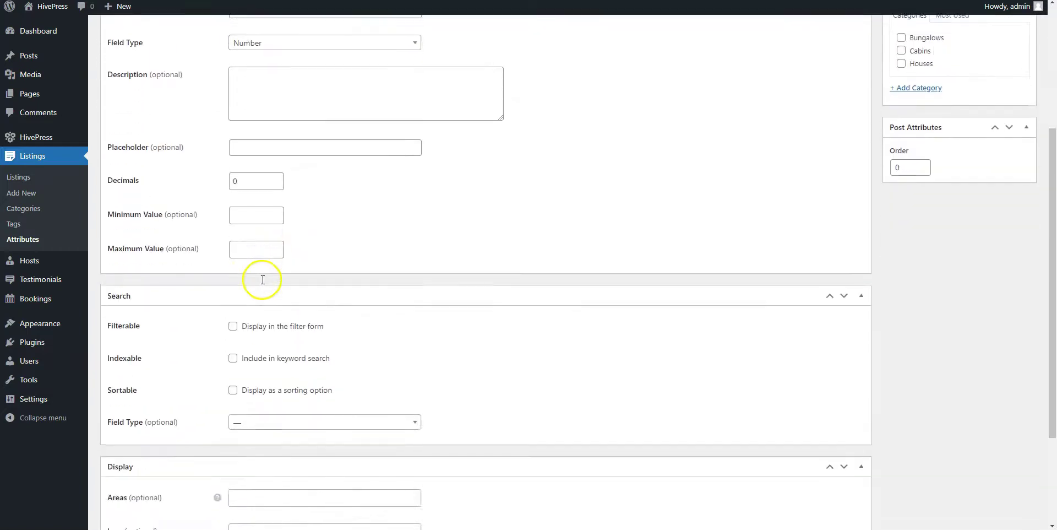
pyautogui.scroll(-2, 262, 279)
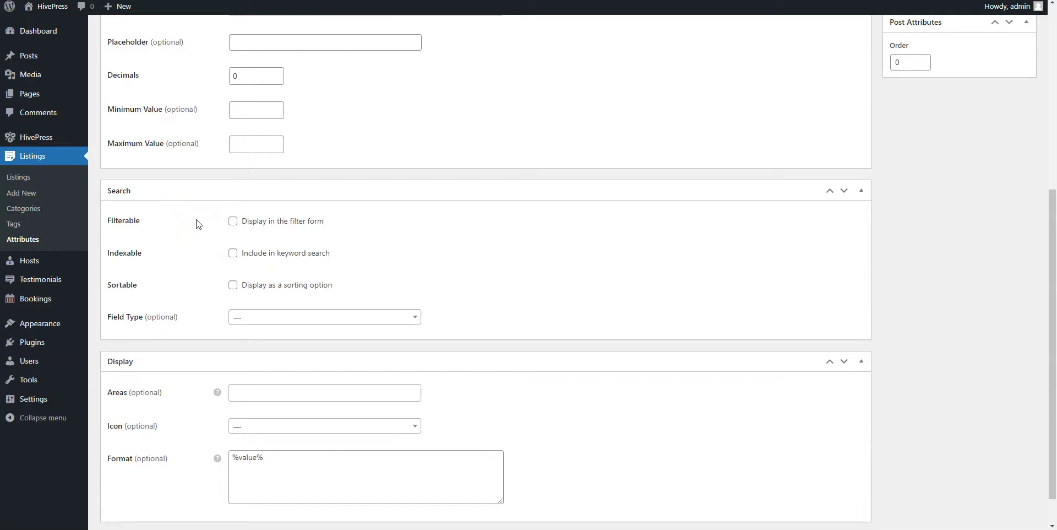
pyautogui.click(233, 221)
pyautogui.click(233, 284)
pyautogui.click(245, 317)
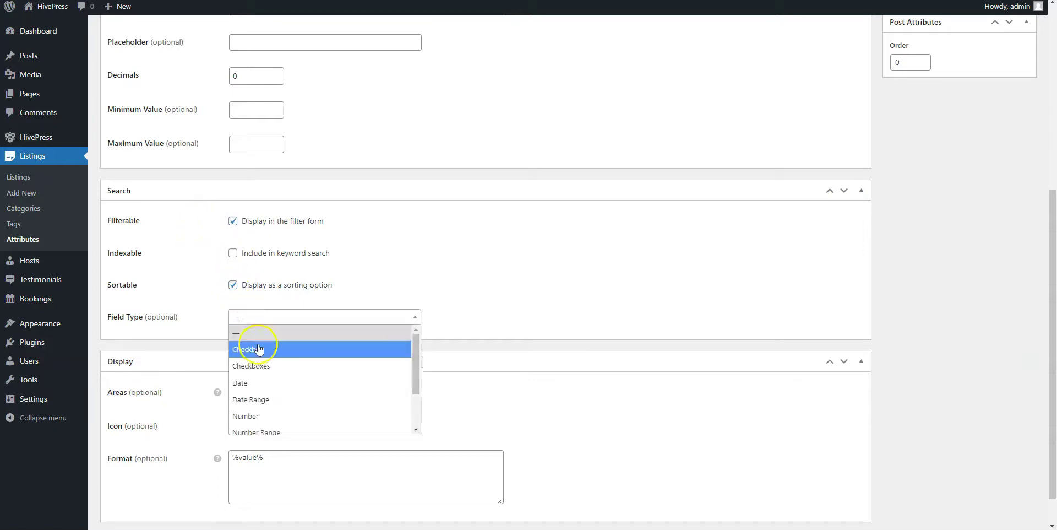
pyautogui.scroll(-1, 259, 349)
pyautogui.scroll(-3, 259, 349)
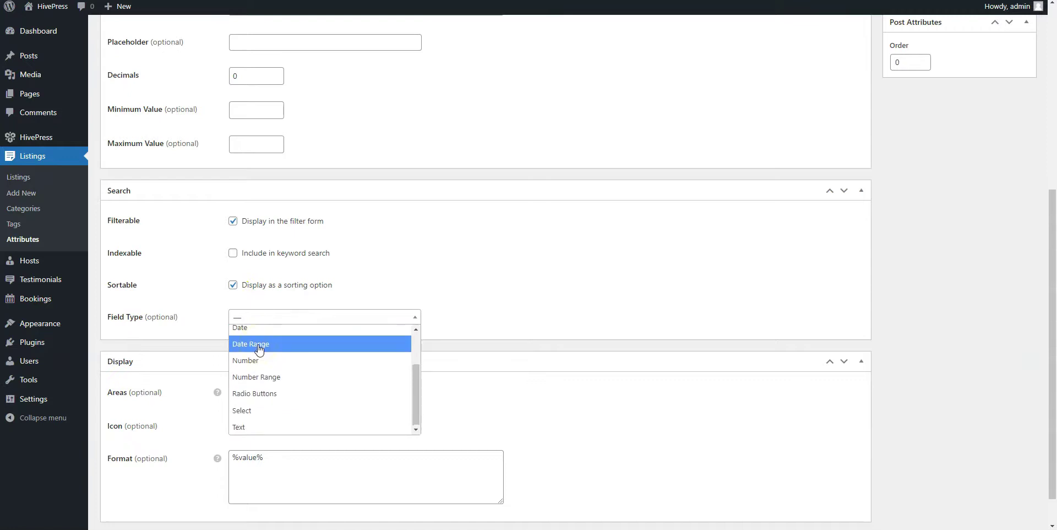
pyautogui.click(259, 386)
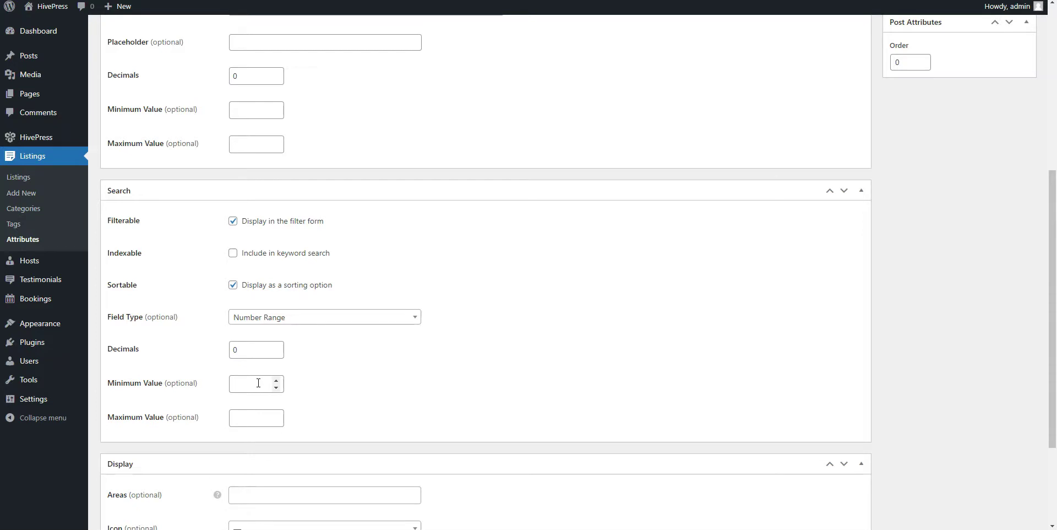
# Step: Display price in Block (primary) and Page (primary), formatted $%value% / night
pyautogui.scroll(-3, 258, 383)
pyautogui.click(250, 358)
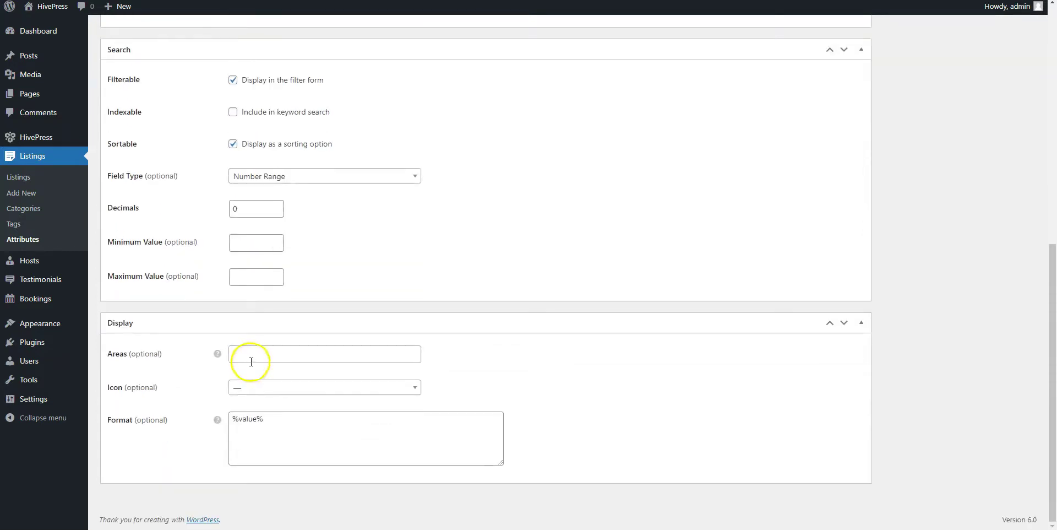
pyautogui.click(252, 371)
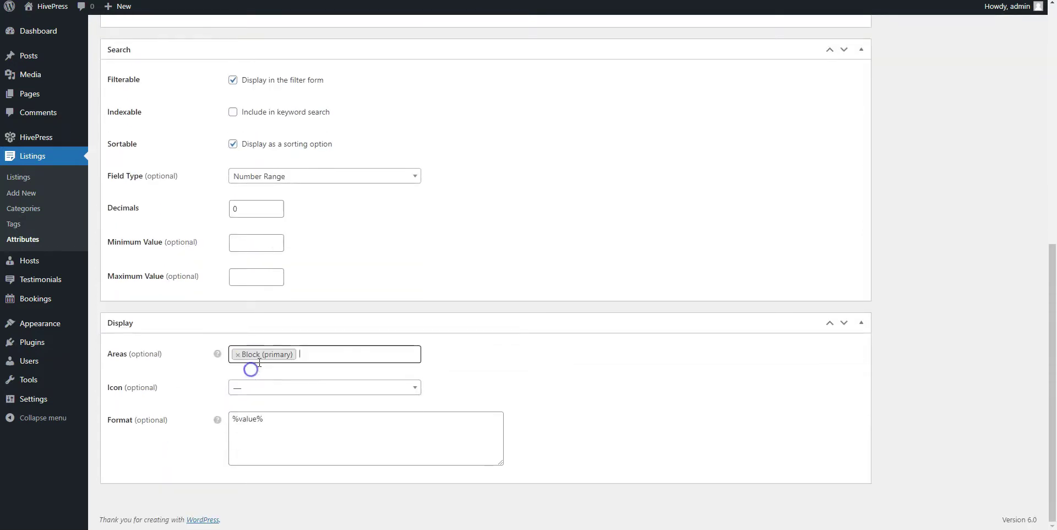
pyautogui.click(315, 355)
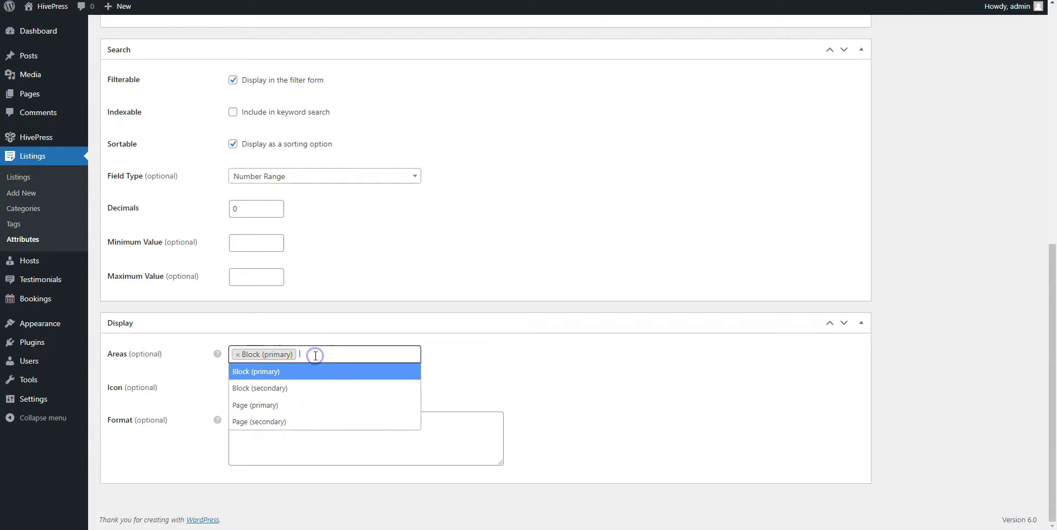
pyautogui.click(301, 401)
pyautogui.moveTo(292, 421); pyautogui.dragTo(221, 419)
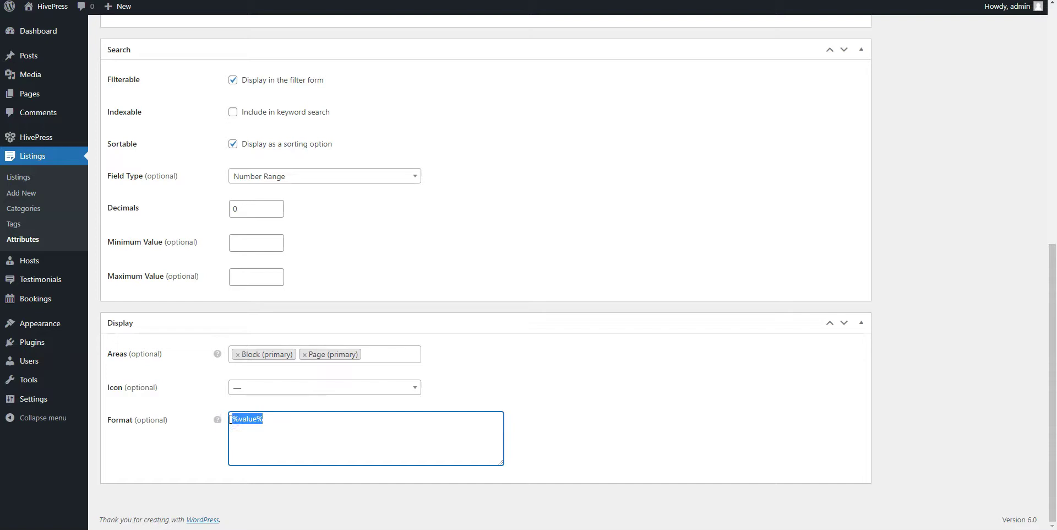
pyautogui.write('$%value% / night')
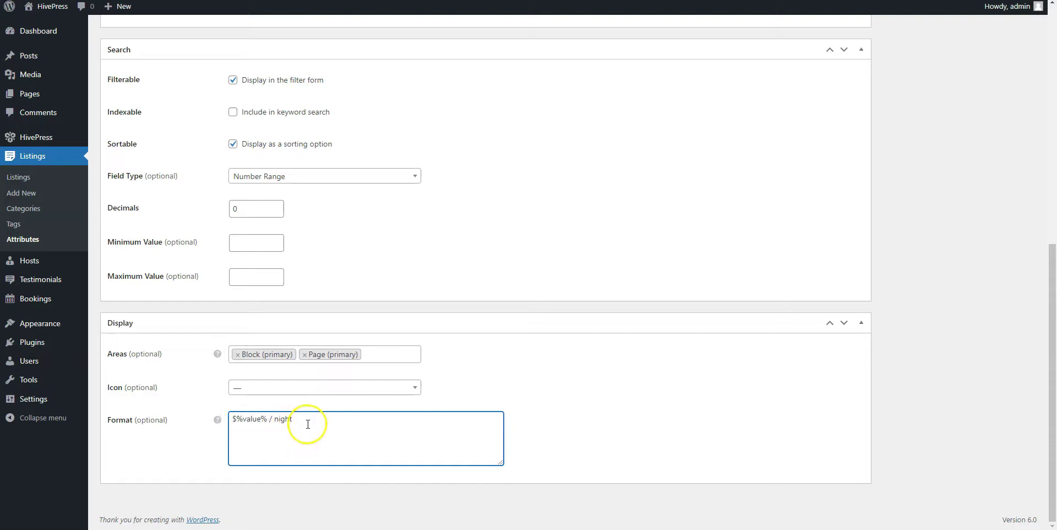
pyautogui.scroll(6, 310, 422)
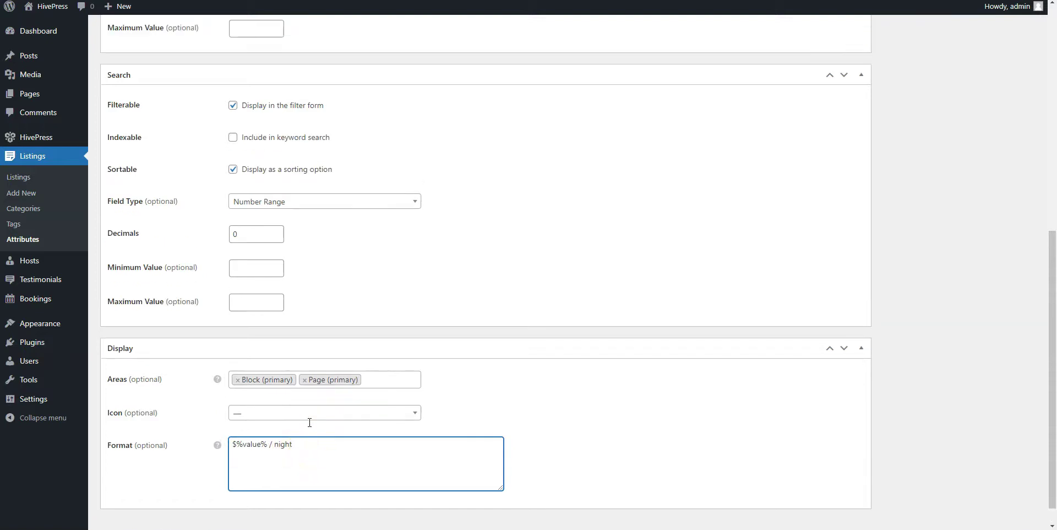
pyautogui.scroll(2, 310, 425)
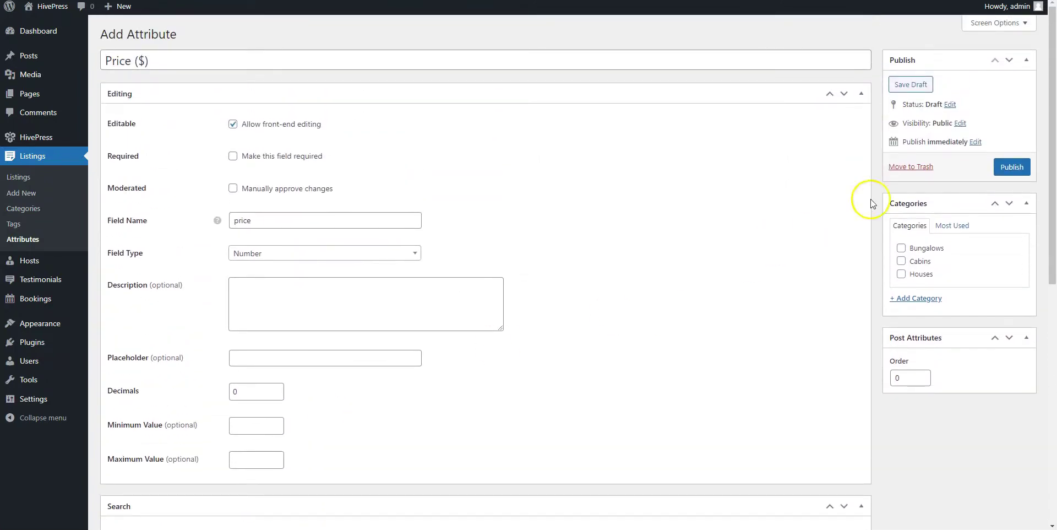
# Step: Publish the Price ($) attribute with its Number type and display settings
pyautogui.click(1012, 167)
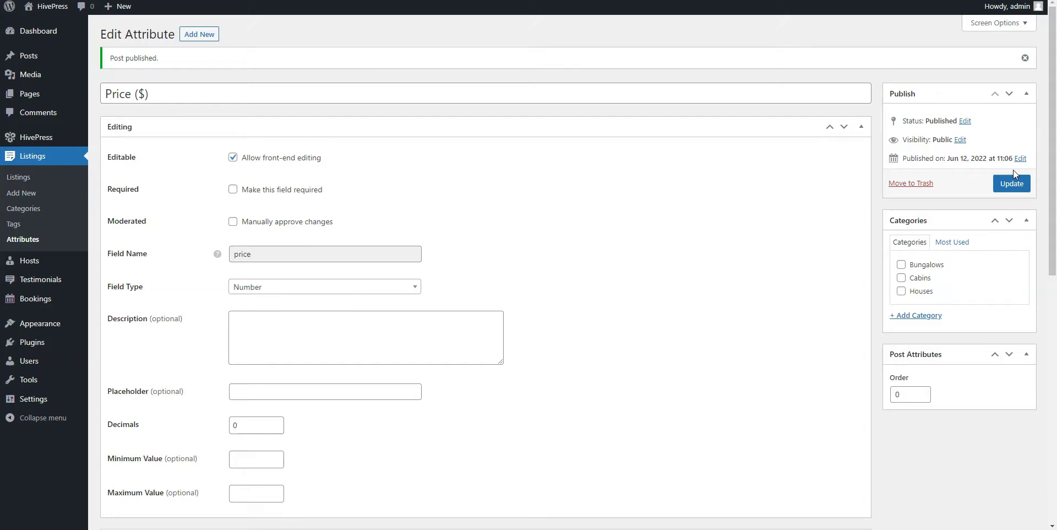
# Step: Open HivePress Extensions and scroll down to the free Geolocation extension
pyautogui.moveTo(29, 140)
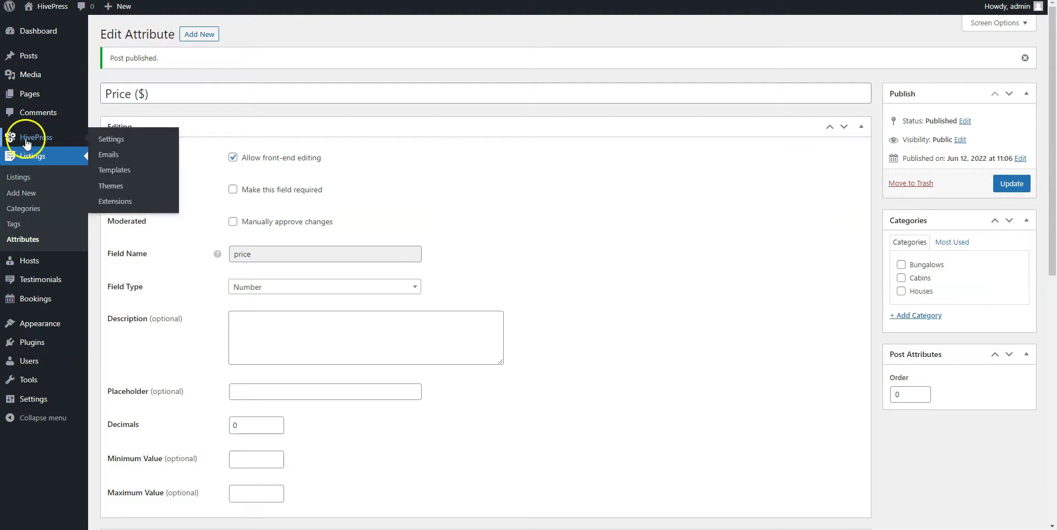
pyautogui.click(125, 204)
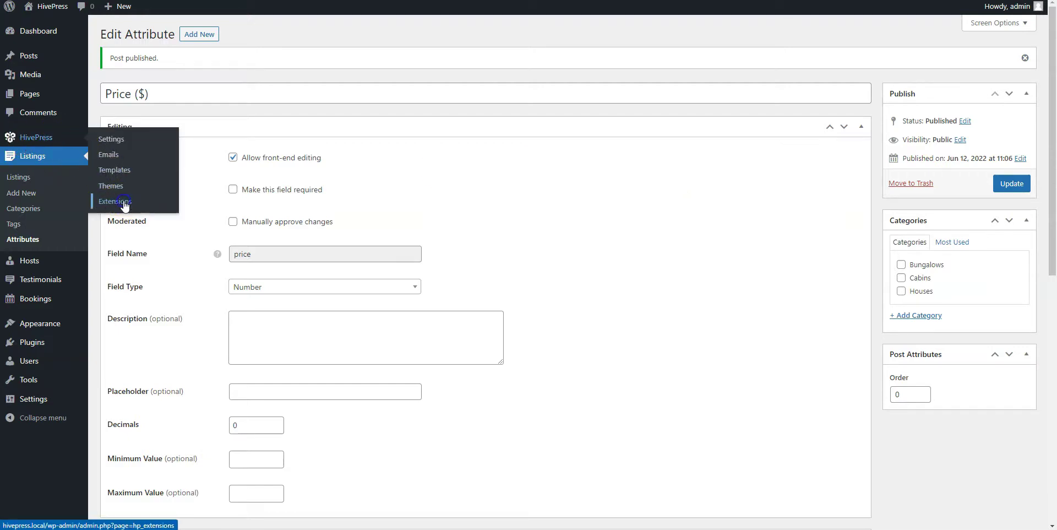
pyautogui.scroll(-3, 124, 205)
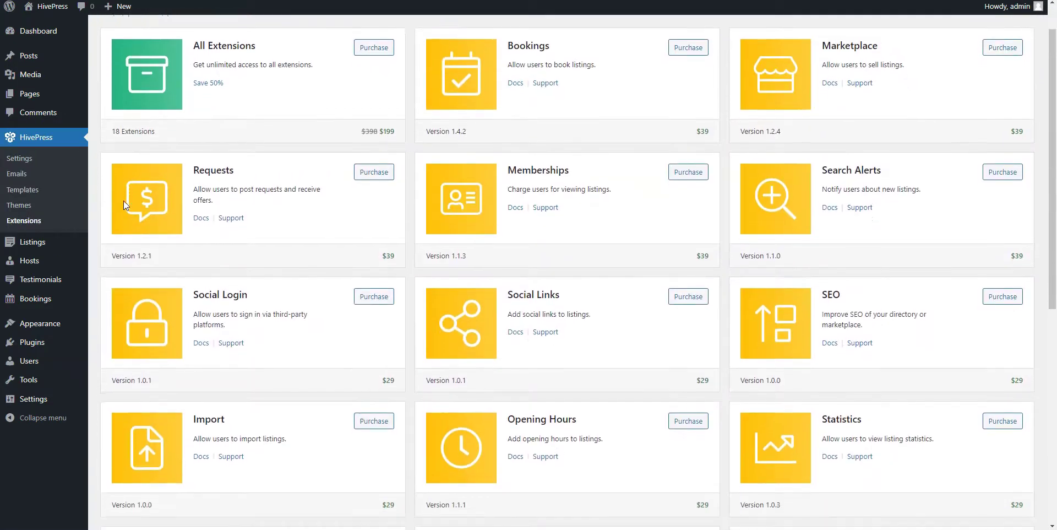
pyautogui.scroll(-4, 125, 204)
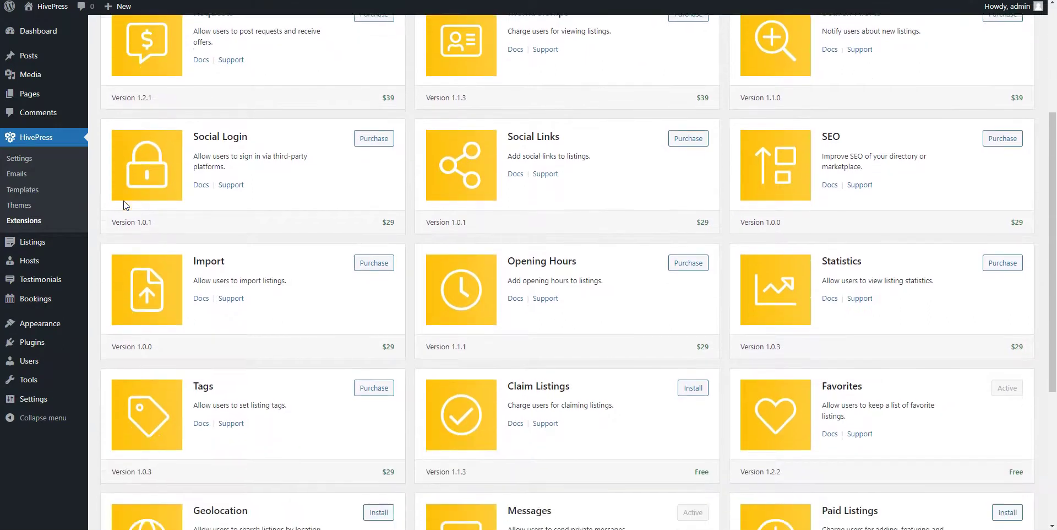
pyautogui.scroll(-3, 123, 201)
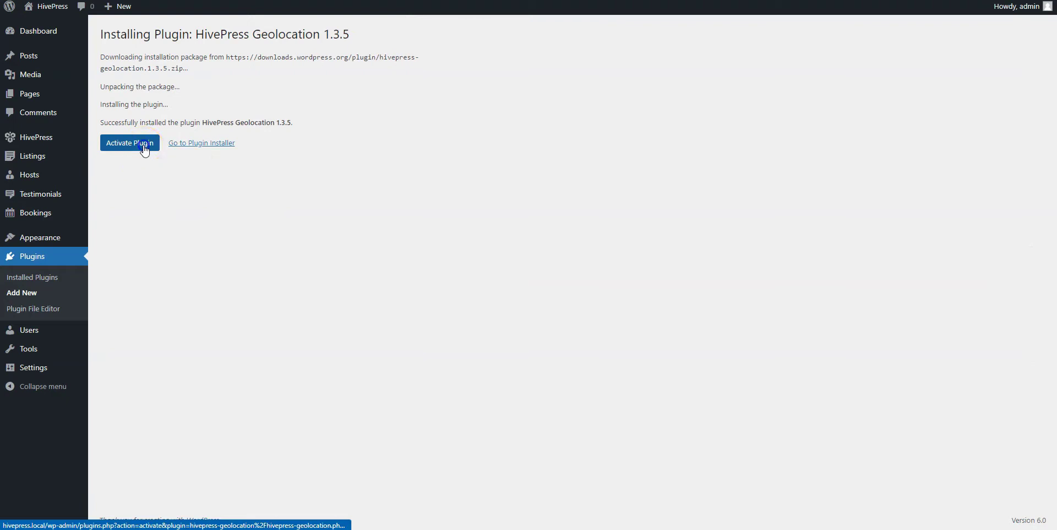
# Step: Activate the newly installed HivePress Geolocation 1.3.5 plugin
pyautogui.click(145, 150)
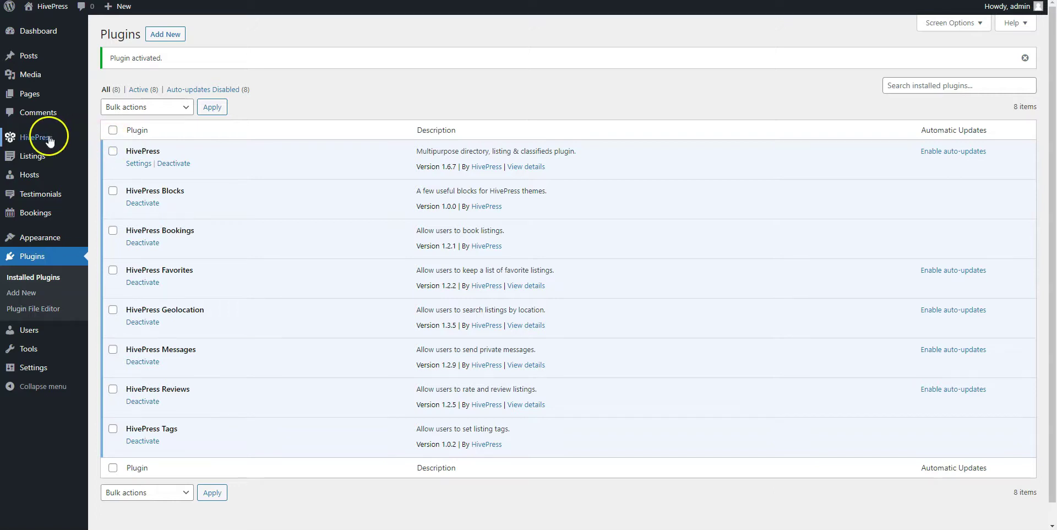
# Step: Paste the Mapbox API key into HivePress Integrations settings and save
pyautogui.moveTo(44, 136)
pyautogui.click(112, 141)
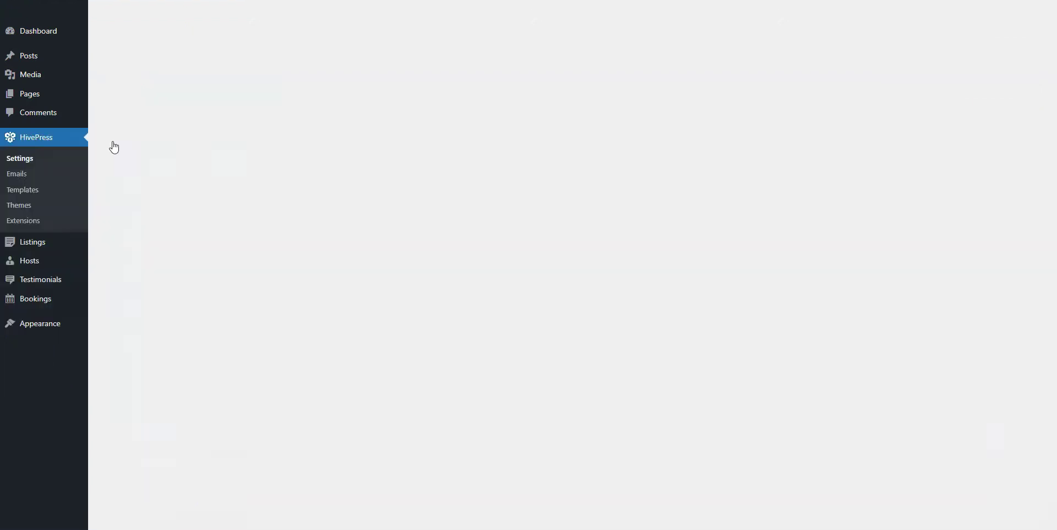
pyautogui.click(435, 73)
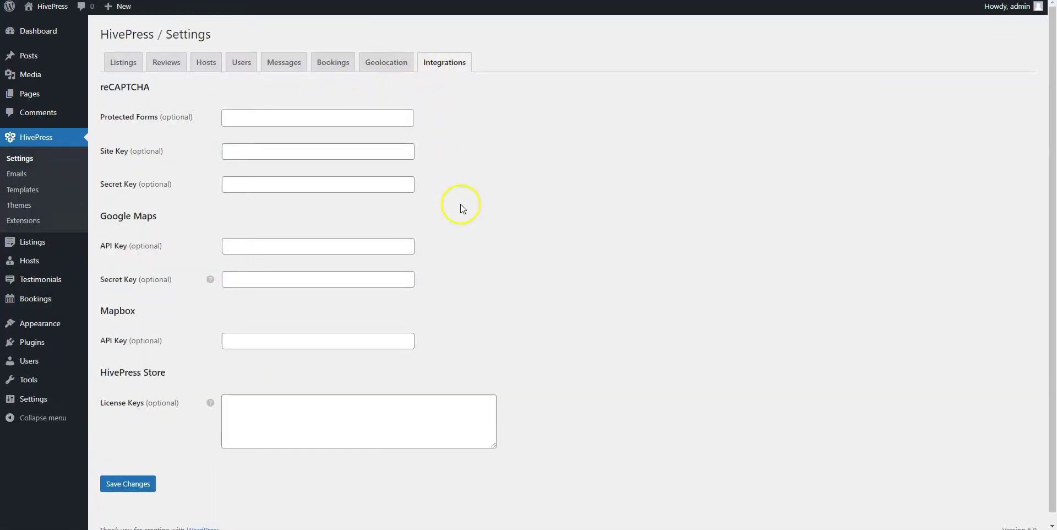
pyautogui.click(390, 341)
pyautogui.hotkey('ctrl', 'v')
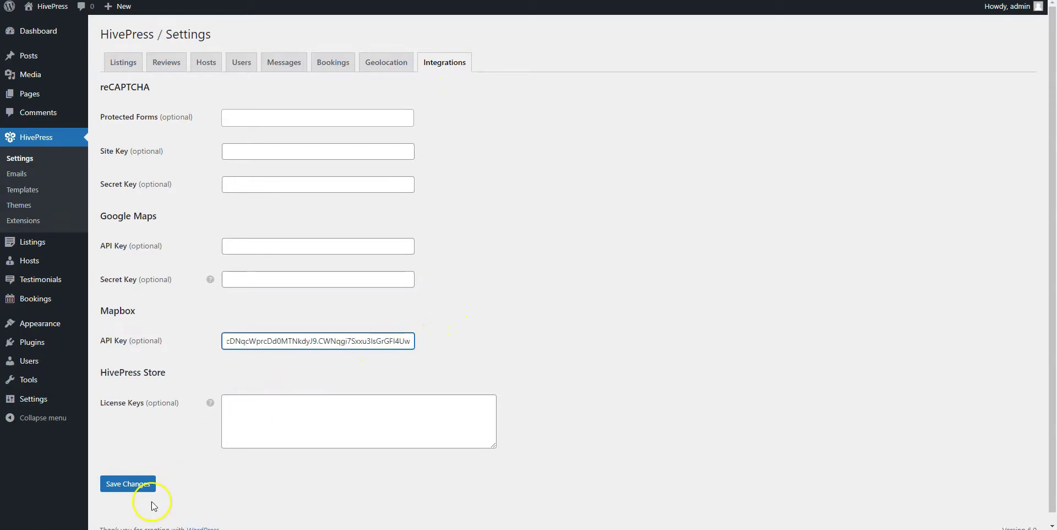
pyautogui.click(139, 488)
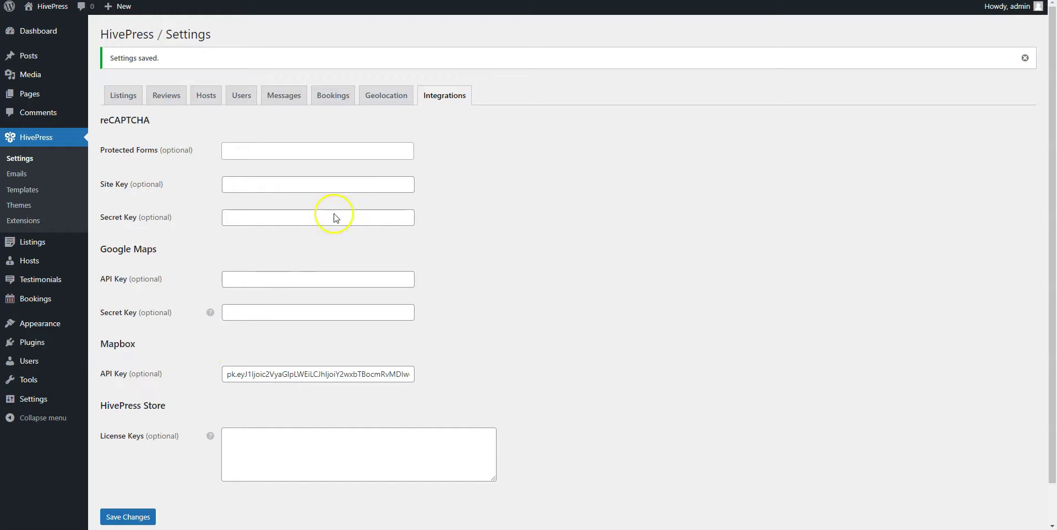
# Step: Change the HivePress Geolocation map provider from Google Maps to Mapbox and save the settings
pyautogui.click(387, 97)
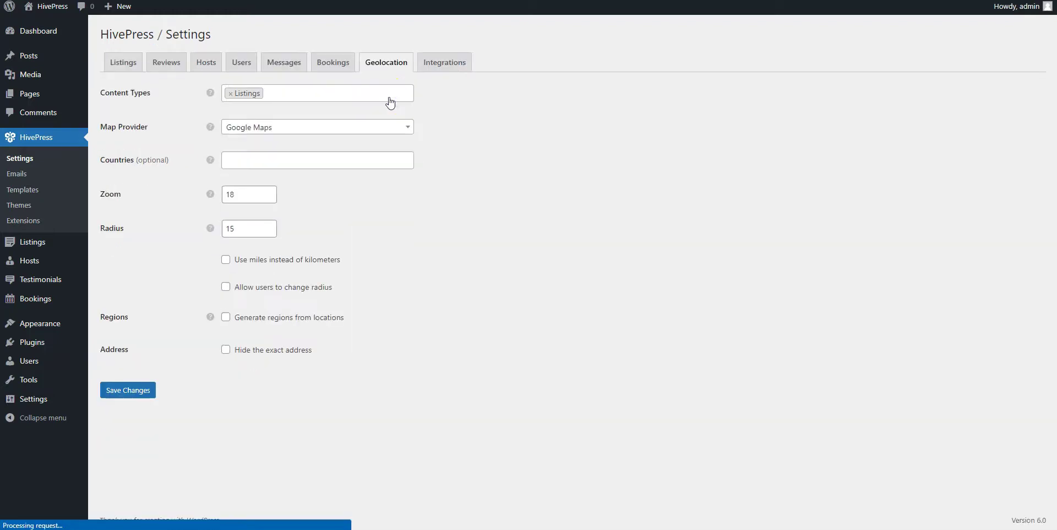
pyautogui.click(358, 128)
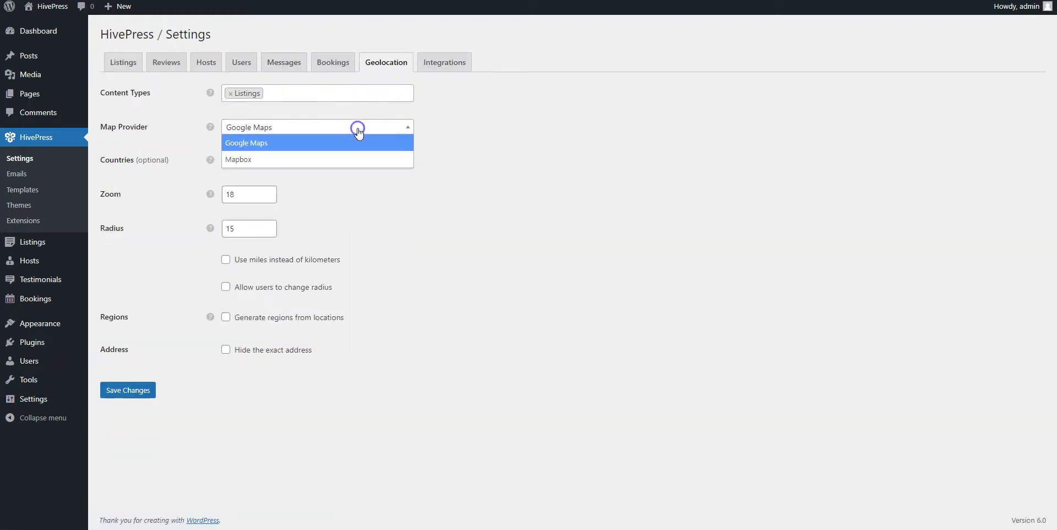
pyautogui.click(313, 159)
pyautogui.click(144, 390)
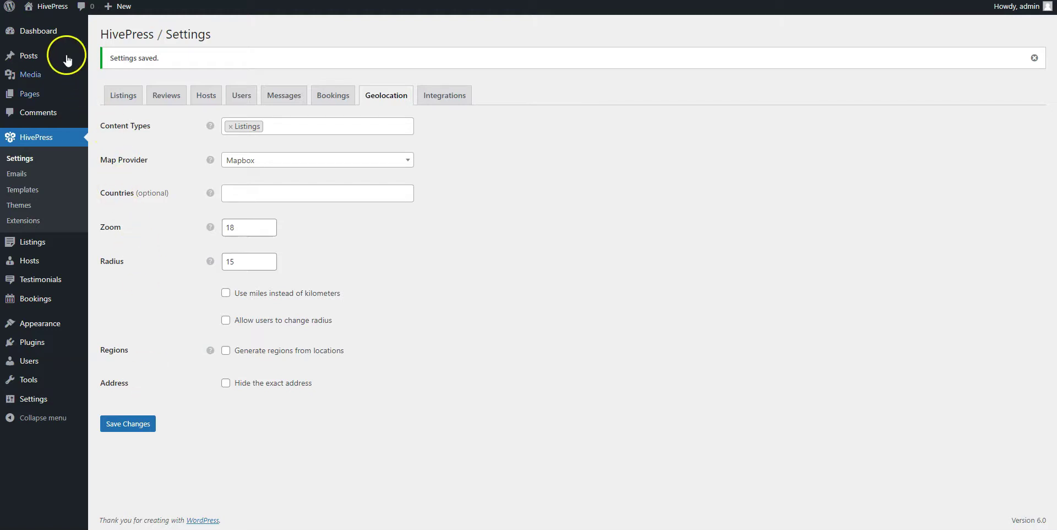
# Step: Go to the RentalHive front end, start List a Property, and open the Category dropdown
pyautogui.click(54, 12)
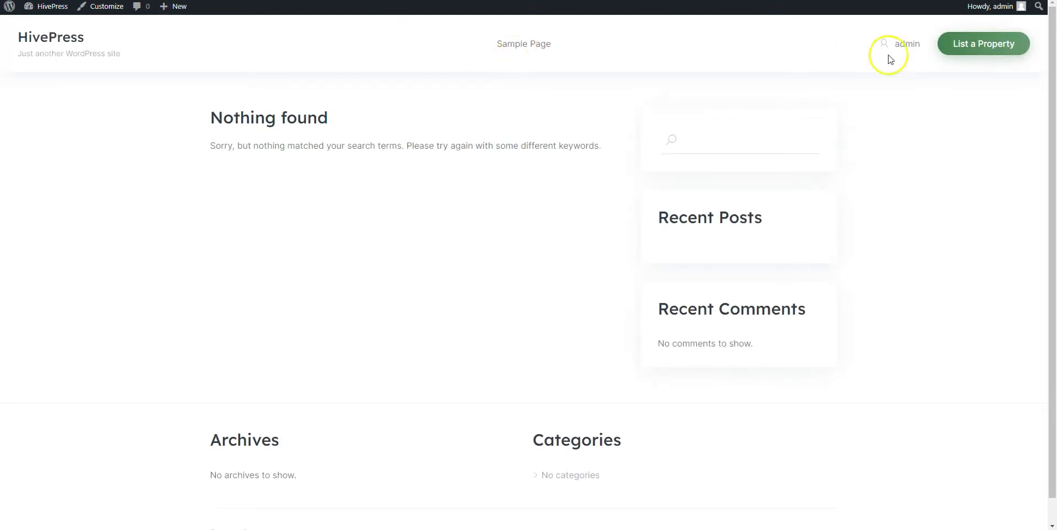
pyautogui.click(975, 48)
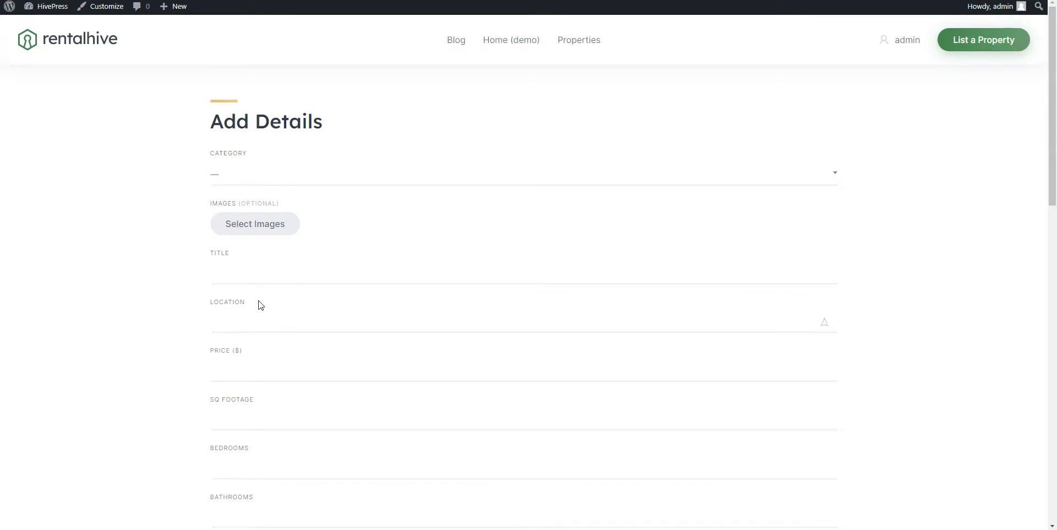
pyautogui.click(250, 174)
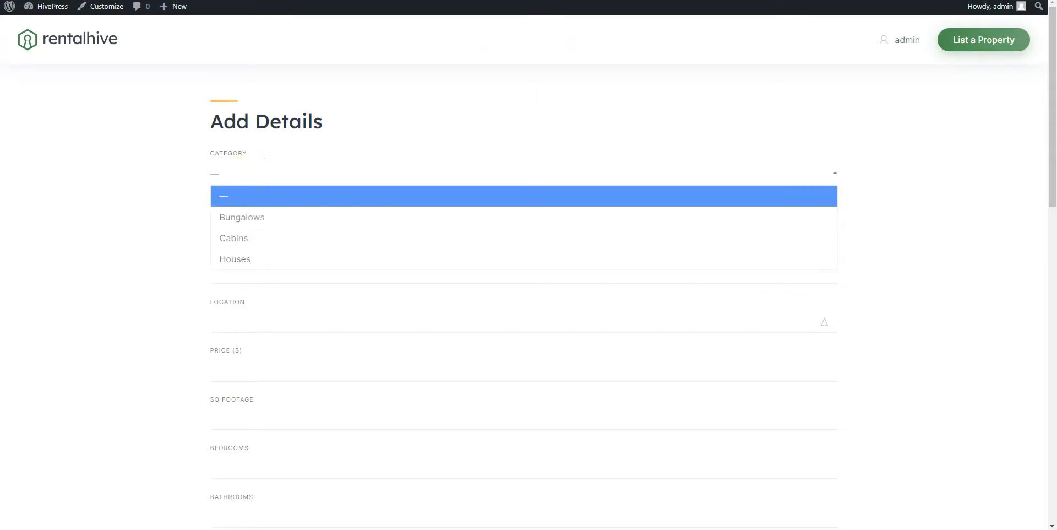
# Step: Choose the Cabins category and upload photos 1.jpg–5.jpg, with the exterior cabin photo first
pyautogui.click(252, 237)
pyautogui.click(249, 226)
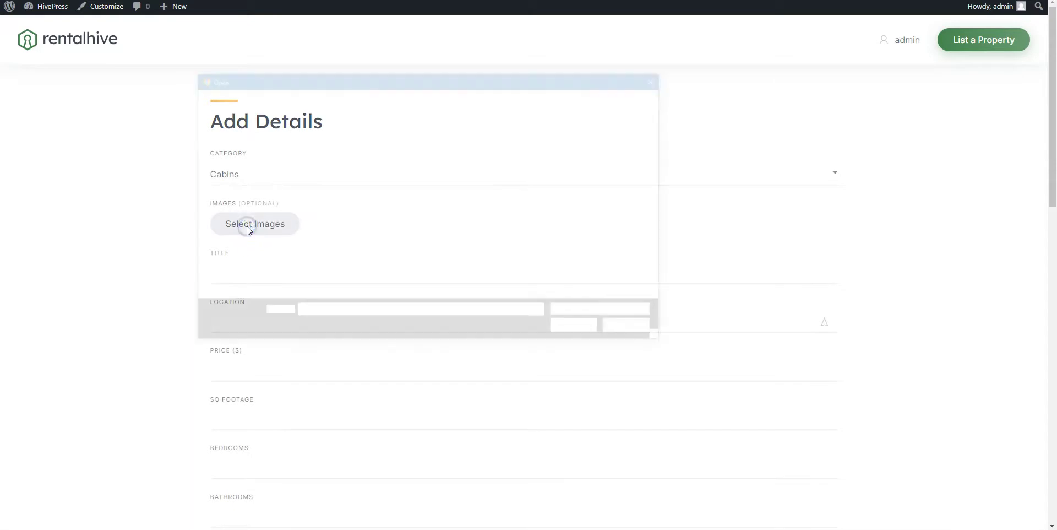
pyautogui.moveTo(310, 209); pyautogui.dragTo(540, 170)
pyautogui.click(563, 330)
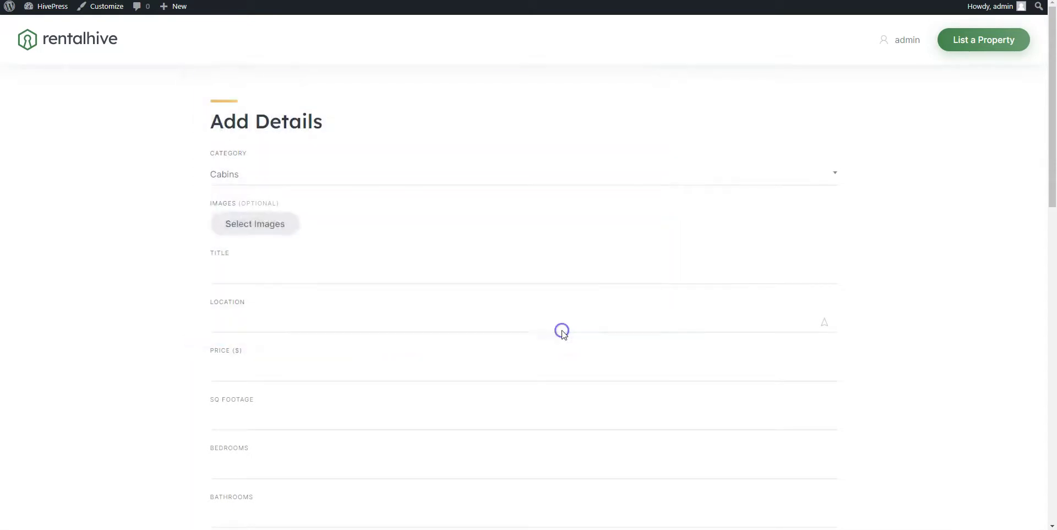
pyautogui.moveTo(262, 272); pyautogui.dragTo(378, 273)
# Step: Title the listing 'Gorgeous Cabin' and set its location to Hardwick, Vermont, United States
pyautogui.click(321, 372)
pyautogui.write('Gorg')
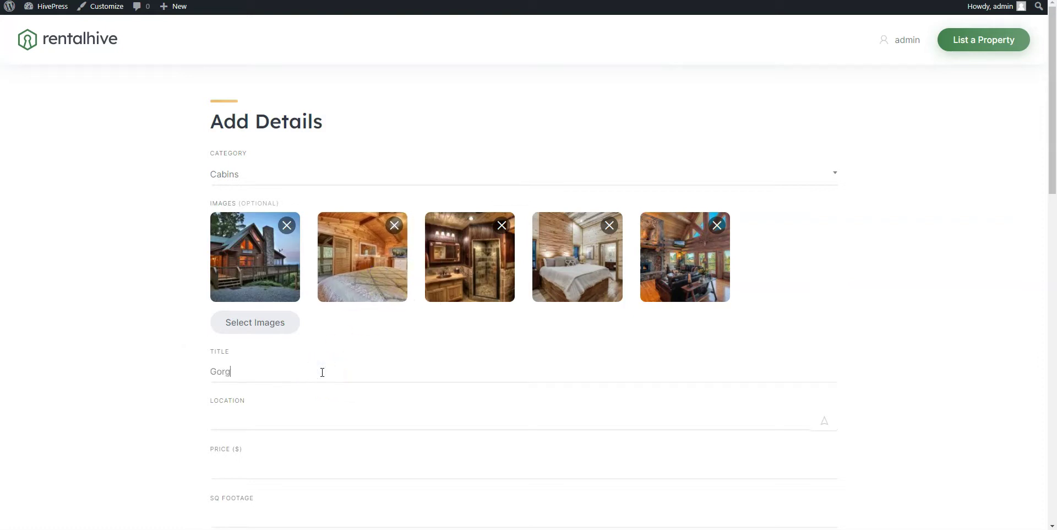
pyautogui.write('eous Cabin')
pyautogui.click(309, 397)
pyautogui.write('Hard')
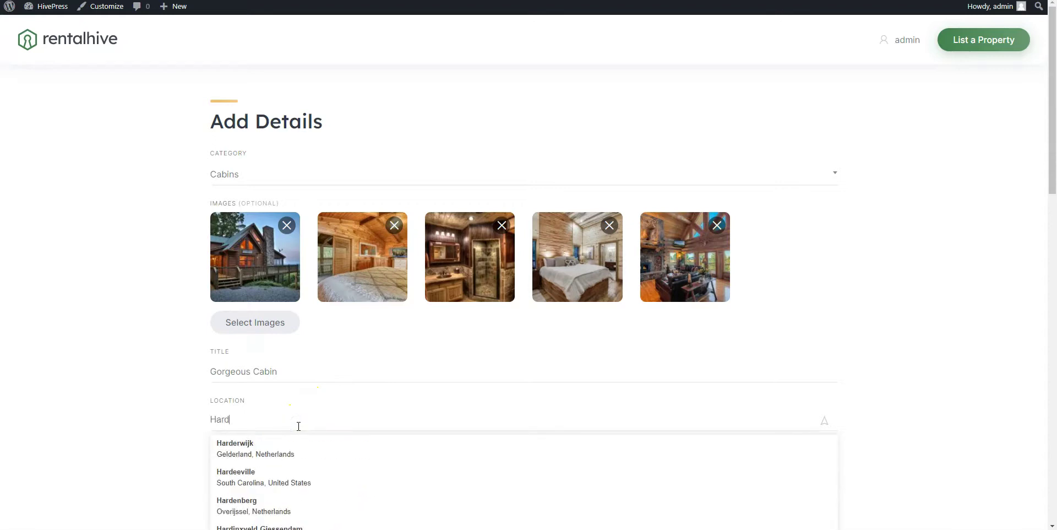
pyautogui.write('wick, V')
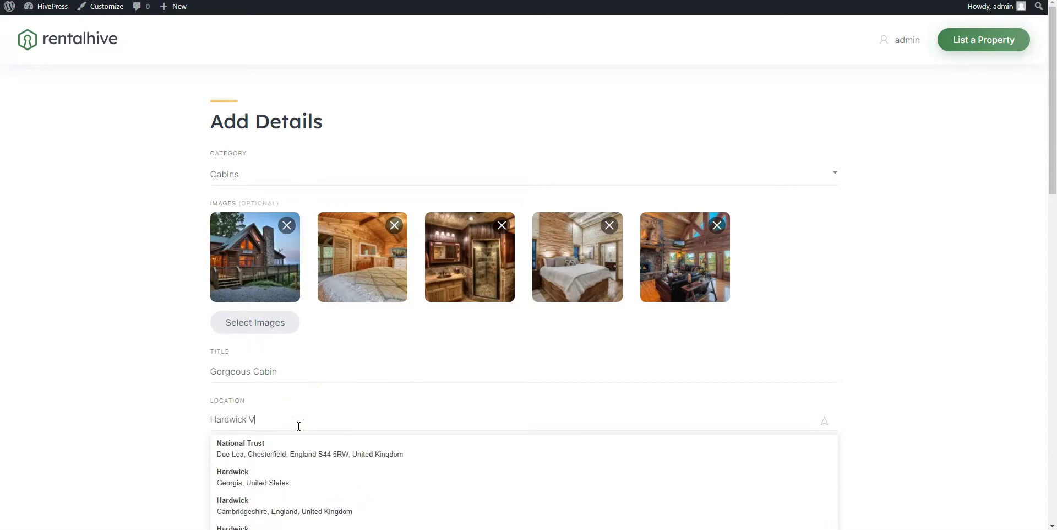
pyautogui.write('erm')
pyautogui.click(278, 446)
# Step: Enter price 340, 217 sq ft, 3 bedrooms and 1 bathroom
pyautogui.scroll(-1, 279, 450)
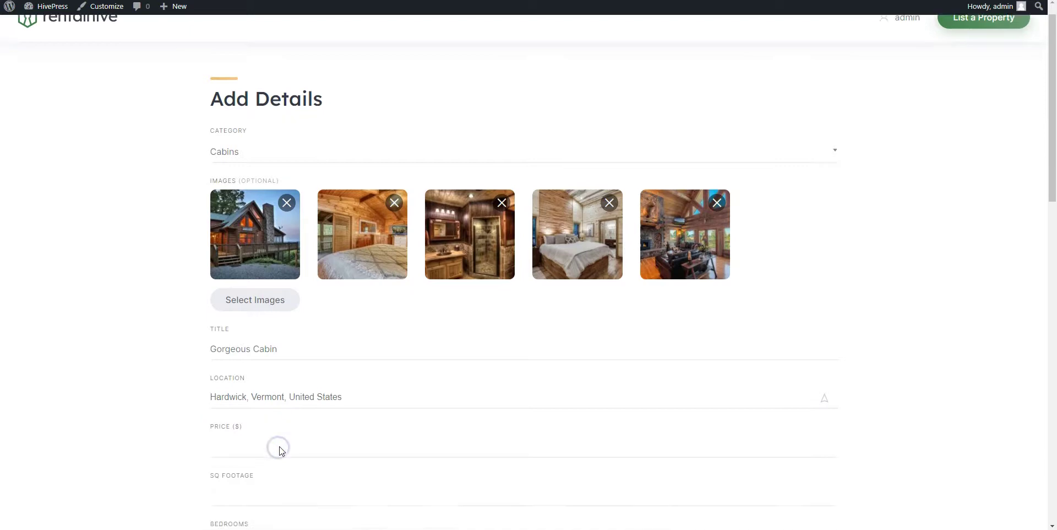
pyautogui.scroll(-2, 279, 451)
pyautogui.click(239, 336)
pyautogui.write('340')
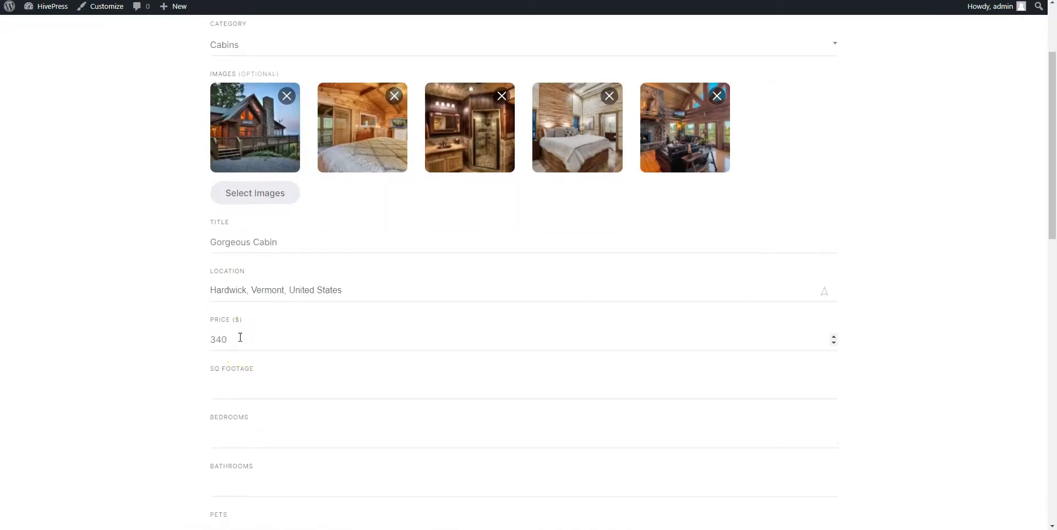
pyautogui.click(255, 393)
pyautogui.click(254, 443)
pyautogui.write('3')
pyautogui.click(253, 479)
pyautogui.write('1')
# Step: Set Pets to Allowed, set the check-in time, and set check-out to 10:00 AM
pyautogui.scroll(-3, 255, 479)
pyautogui.click(231, 397)
pyautogui.click(241, 442)
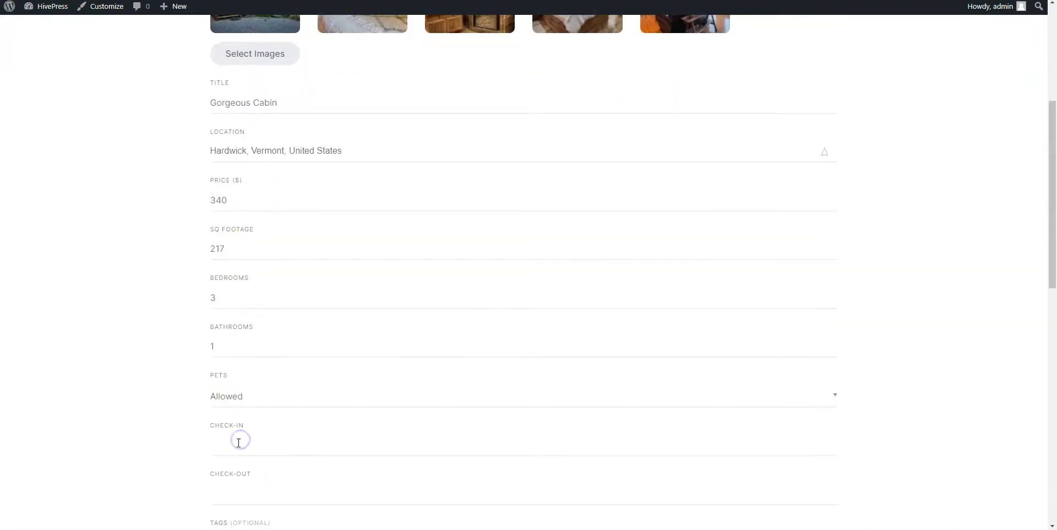
pyautogui.click(237, 440)
pyautogui.scroll(-1, 433, 441)
pyautogui.click(433, 442)
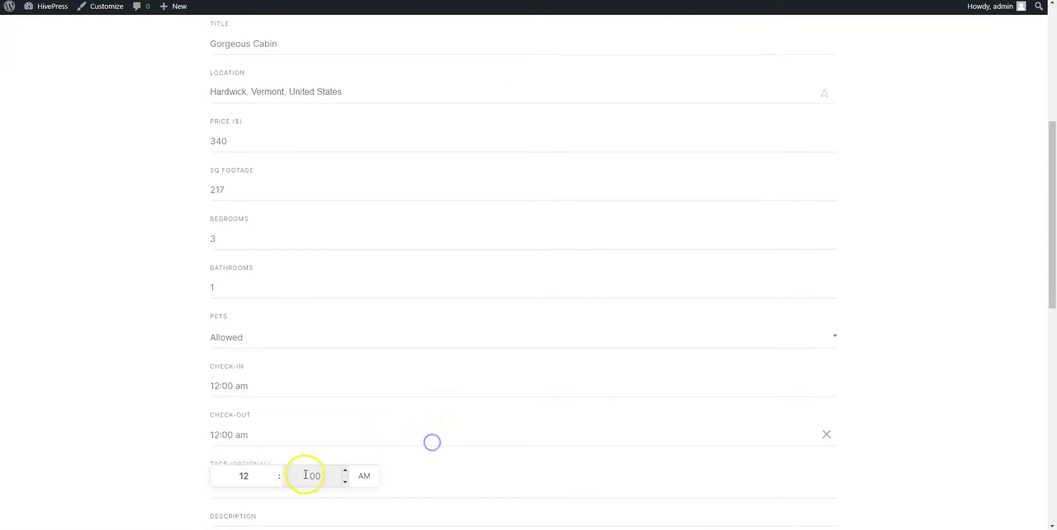
pyautogui.click(275, 481)
pyautogui.click(274, 482)
pyautogui.click(360, 477)
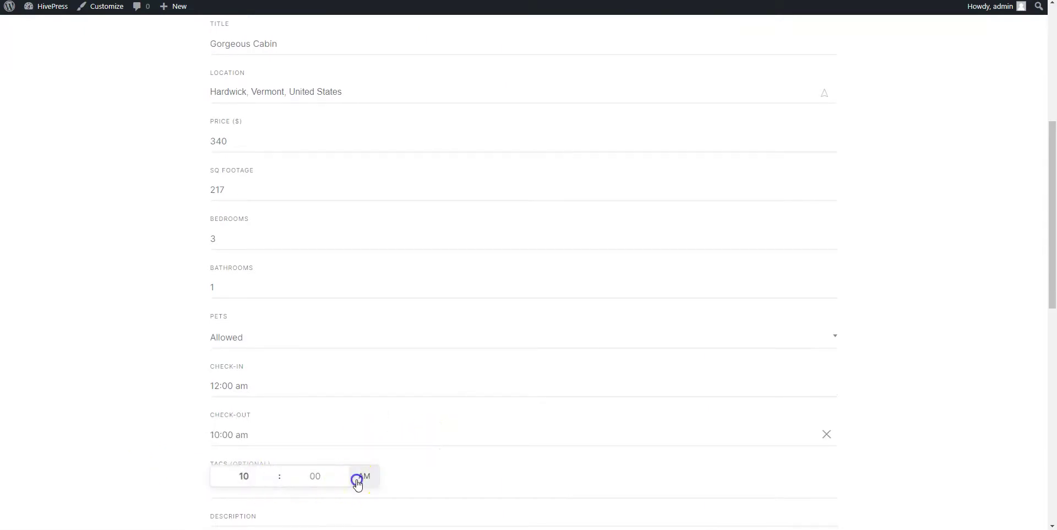
pyautogui.click(177, 448)
# Step: Paste a placeholder paragraph as the listing description
pyautogui.scroll(-2, 179, 450)
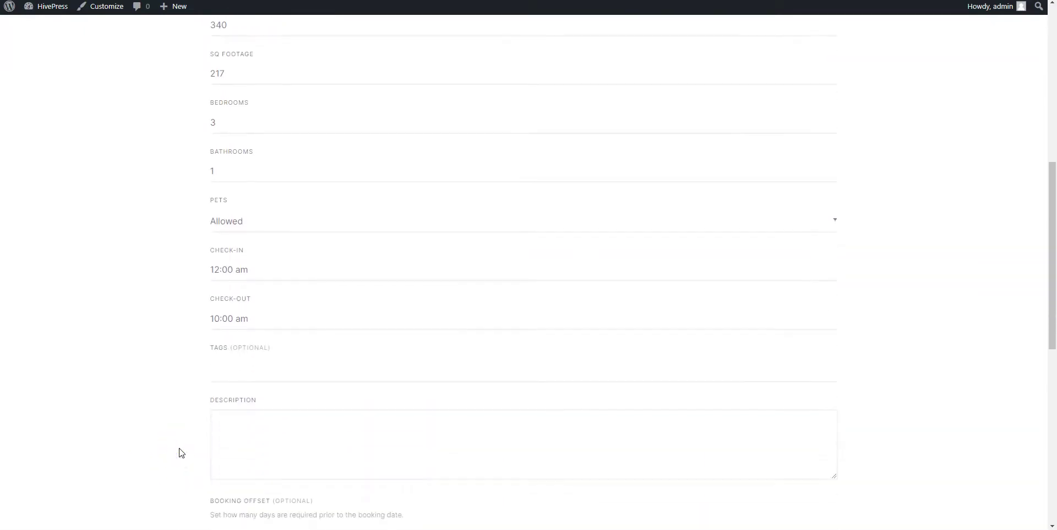
pyautogui.click(247, 439)
pyautogui.write('Lorem ipsum dolor sit amet, consectetur adipiscing elit. Morbi vitae eleifend massa. Sed tristique vehicula urna, et scelerisque orci suscipit nec. Donec egestas id nulla at lacinia. Donec lorem lectus, suscipit ac mi id, blandit posuere enim. Quisque mollis erat fermentum risus auctor fermentum curabitur quis aliquet dui. Integer enim nisl, sollicitudin sed dui et luctus.')
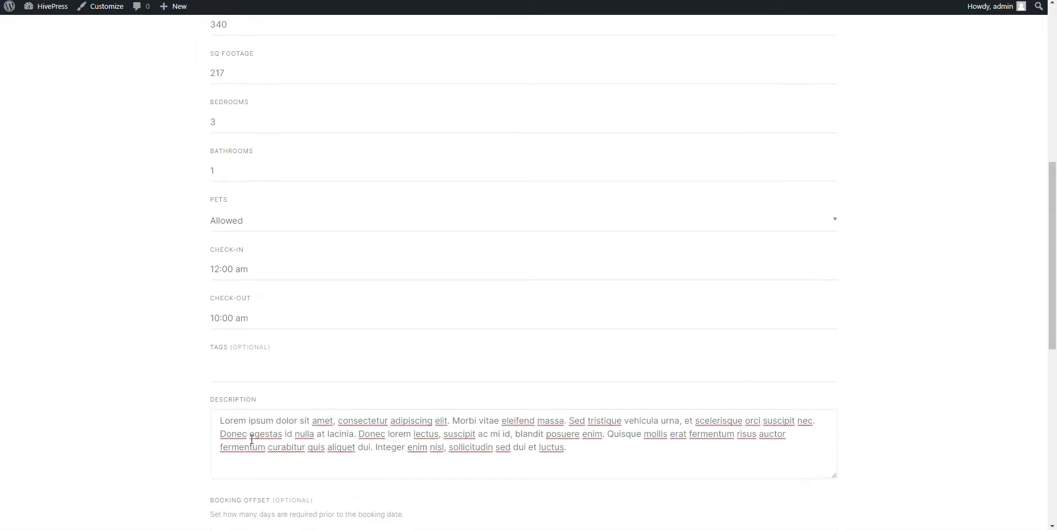
# Step: Enter booking offset 1, window 3, minimum 3 and maximum 21 days, tick manual acceptance, and submit
pyautogui.scroll(-6, 252, 439)
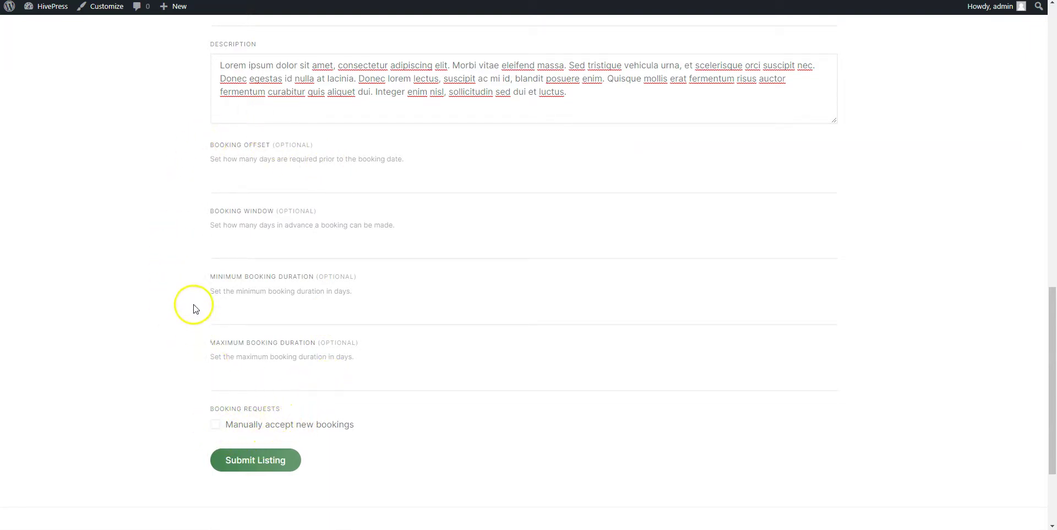
pyautogui.click(233, 187)
pyautogui.write('1')
pyautogui.click(255, 250)
pyautogui.write('3')
pyautogui.click(262, 315)
pyautogui.write('3')
pyautogui.click(253, 372)
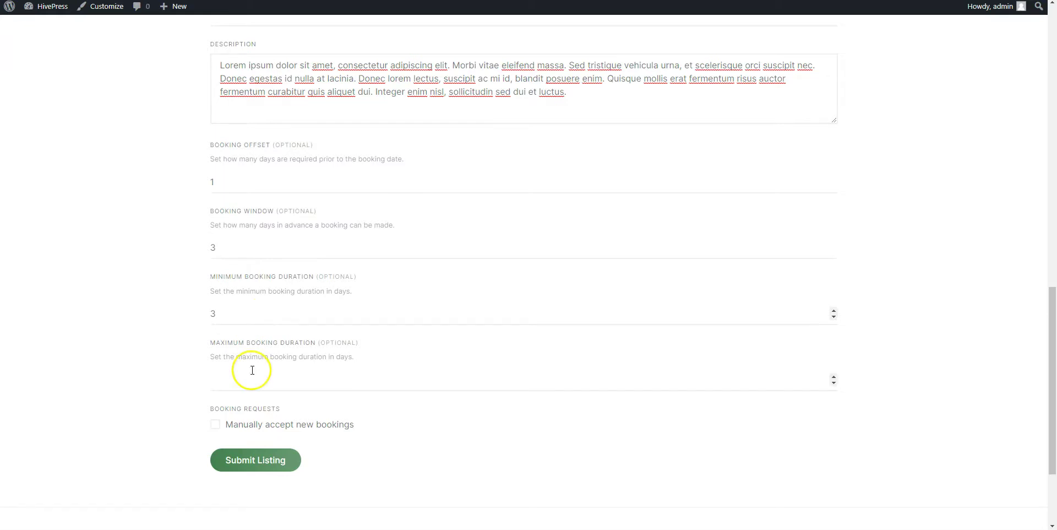
pyautogui.write('21')
pyautogui.click(215, 425)
pyautogui.click(257, 465)
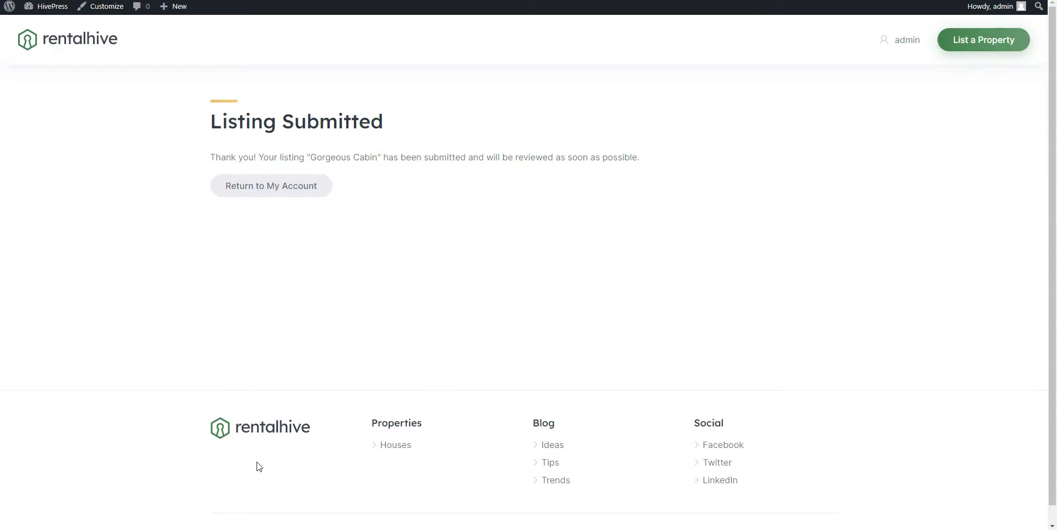
# Step: From the admin Listings list, open the pending 'Gorgeous Cabin' listing and publish it
pyautogui.click(51, 10)
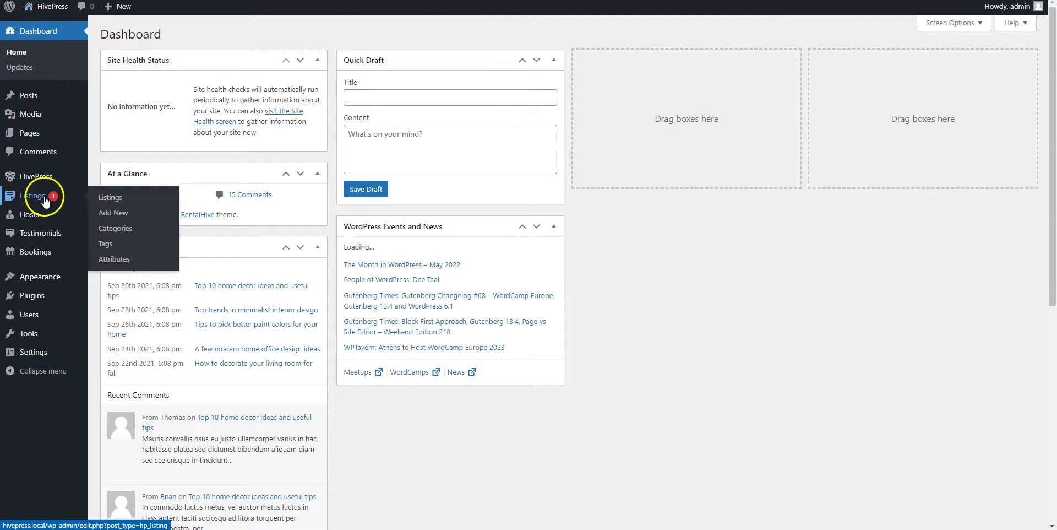
pyautogui.click(45, 200)
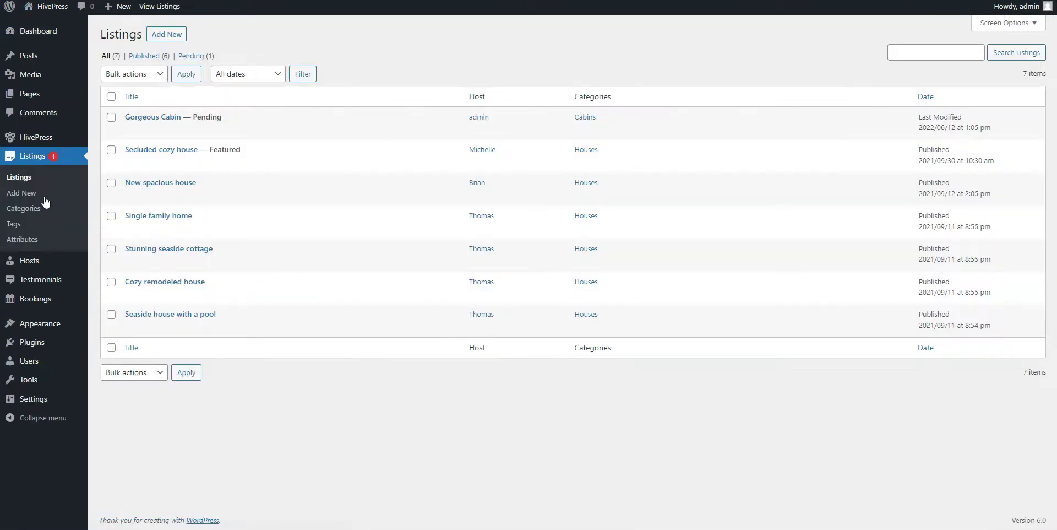
pyautogui.click(154, 120)
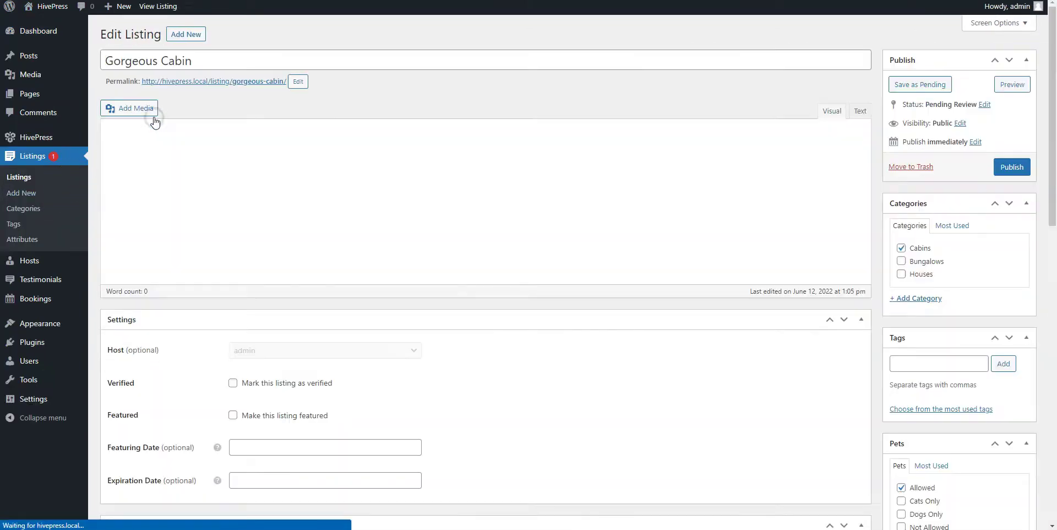
pyautogui.click(1012, 166)
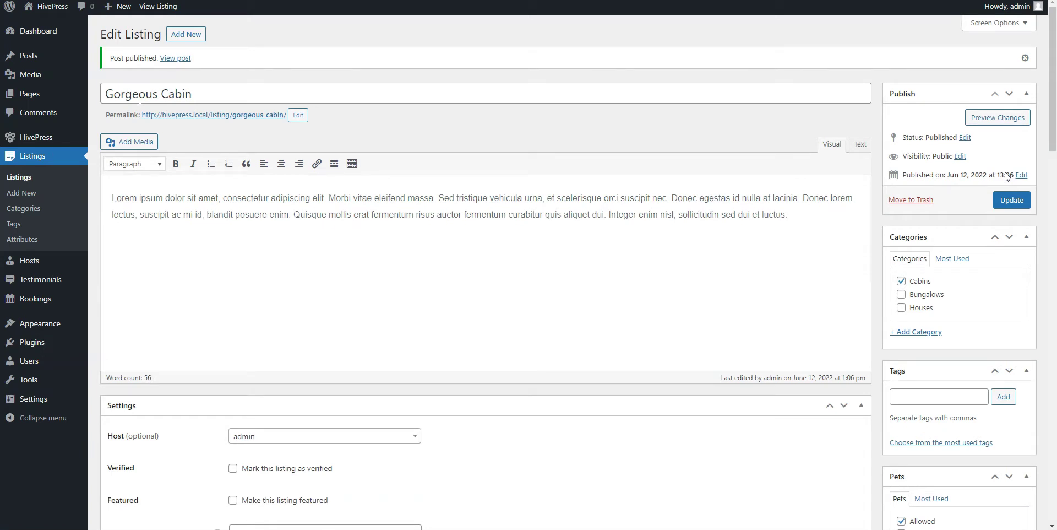
# Step: Untick 'Manually approve new listings' in HivePress Settings and save the changes
pyautogui.moveTo(31, 135)
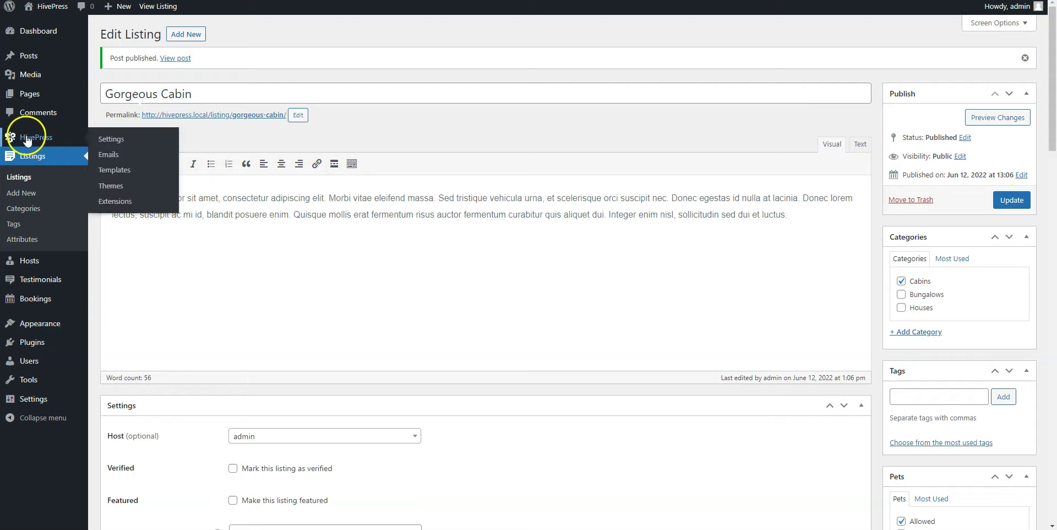
pyautogui.click(110, 140)
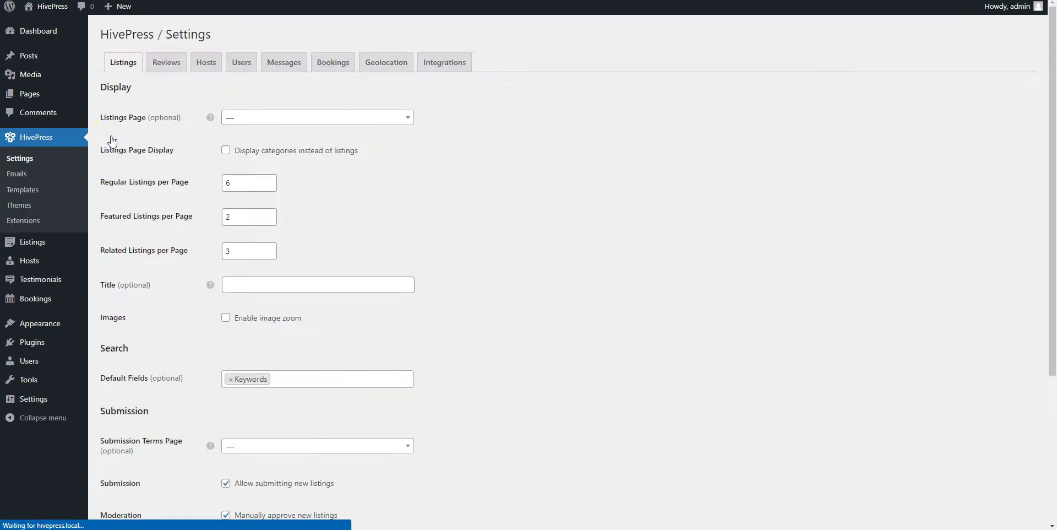
pyautogui.scroll(-3, 112, 141)
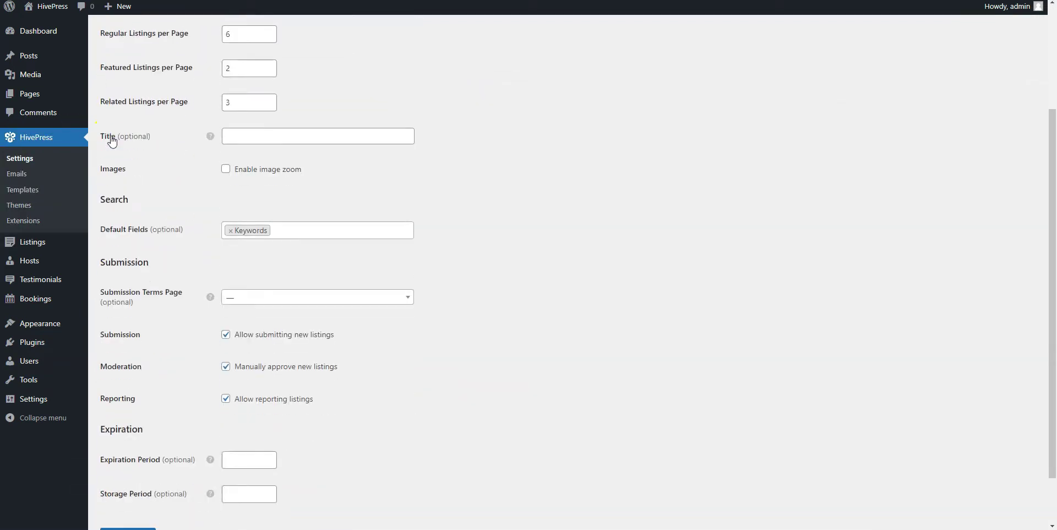
pyautogui.click(227, 367)
pyautogui.scroll(-1, 230, 370)
pyautogui.click(135, 474)
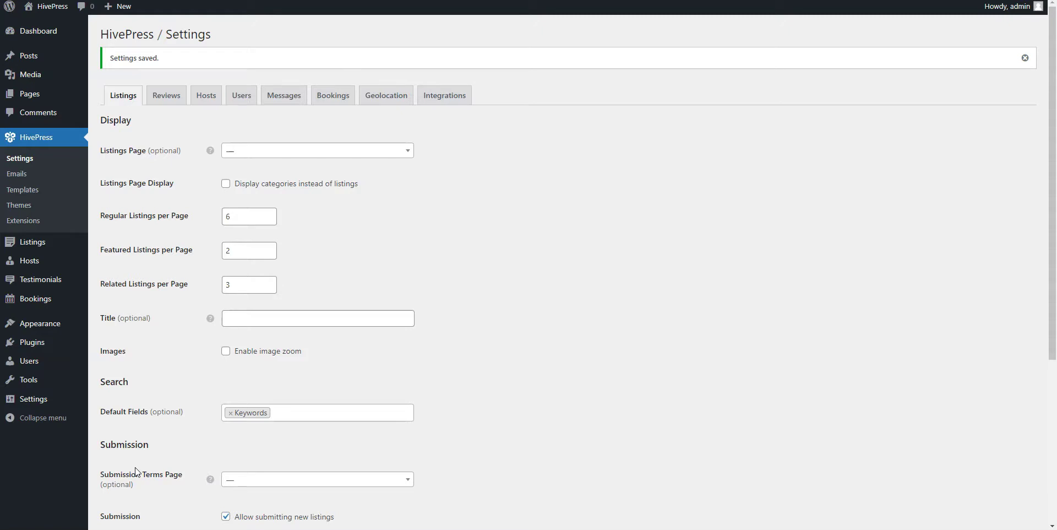
pyautogui.moveTo(46, 246)
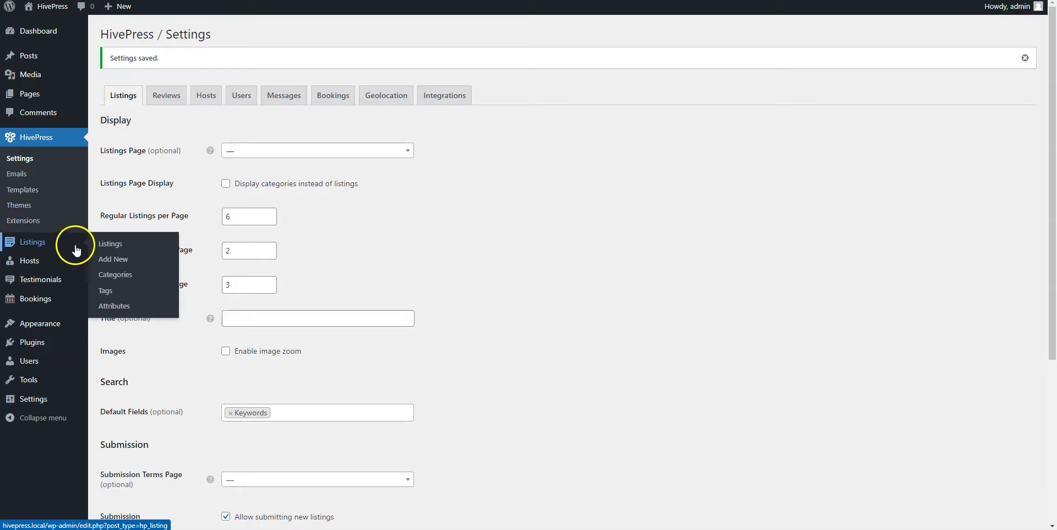
# Step: Start a new admin listing titled 'Modern Forest Cabin' with a pasted placeholder description
pyautogui.click(107, 263)
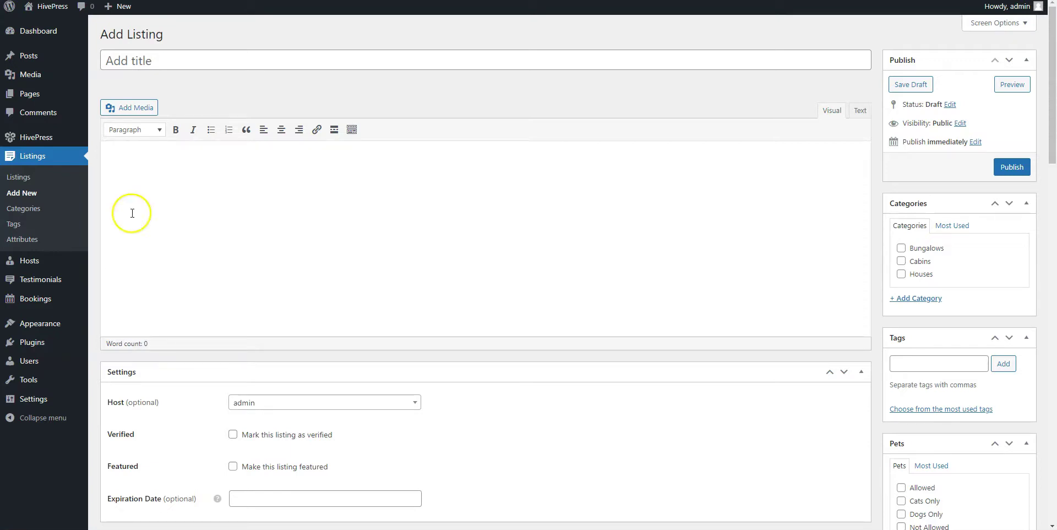
pyautogui.write('Modern Fore')
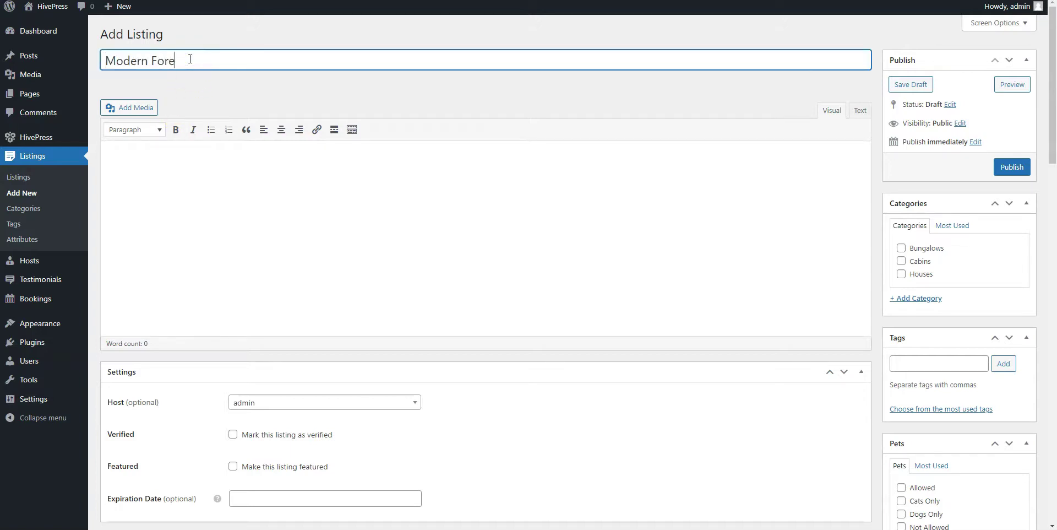
pyautogui.write('st Cabin')
pyautogui.click(212, 158)
pyautogui.hotkey('ctrl', 'v')
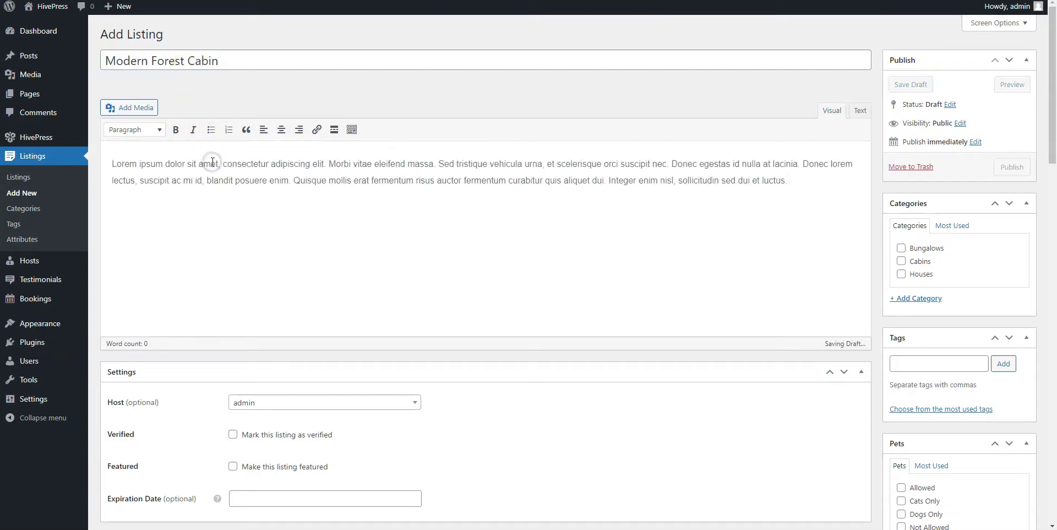
# Step: Add the Cabin_2.jpg photo to the listing
pyautogui.scroll(-6, 213, 165)
pyautogui.click(160, 221)
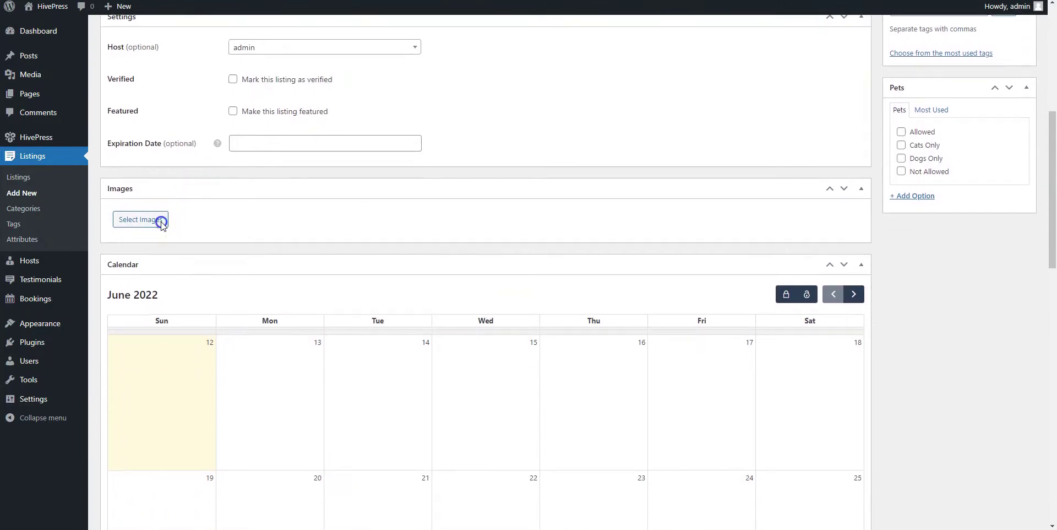
pyautogui.click(314, 157)
pyautogui.click(578, 329)
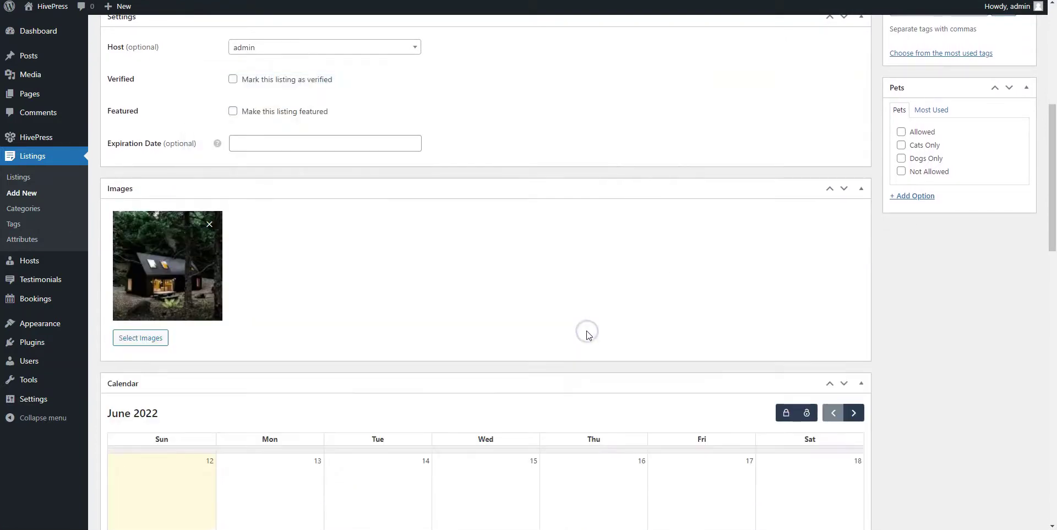
# Step: Set location to Hardwick, Vermont, United States, with 2 bedrooms and 1 bathroom
pyautogui.scroll(-15, 586, 330)
pyautogui.click(382, 249)
pyautogui.write('Ha')
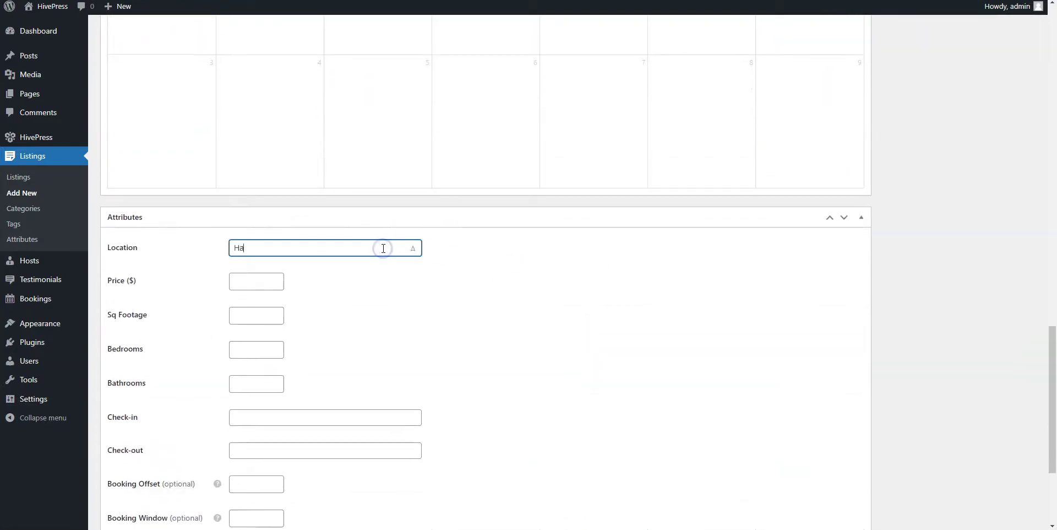
pyautogui.write('rdwick ver')
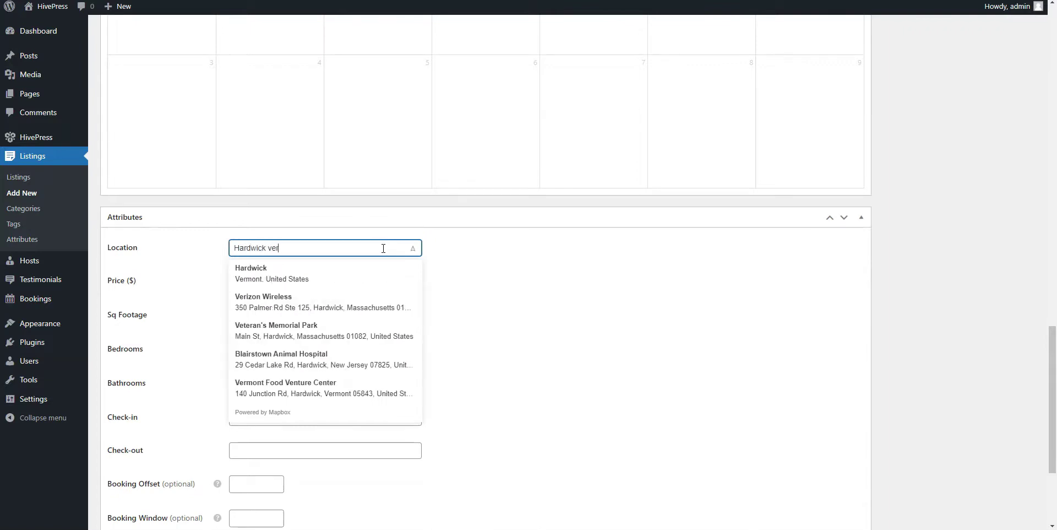
pyautogui.click(300, 273)
pyautogui.click(258, 282)
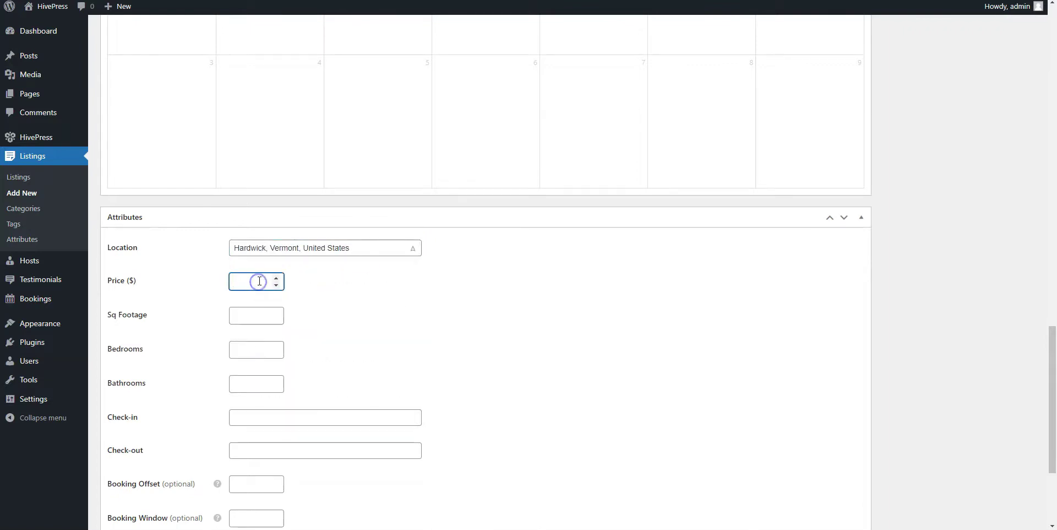
pyautogui.click(253, 318)
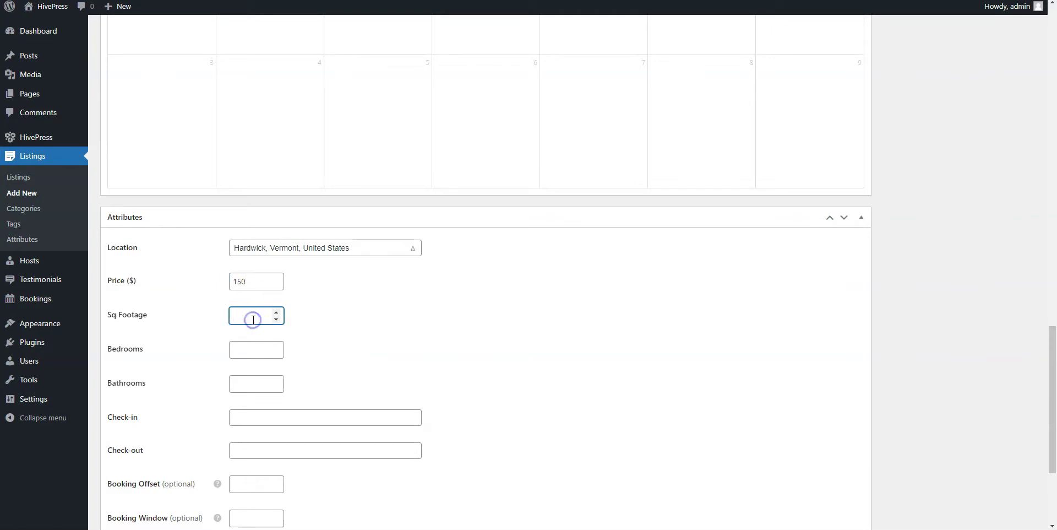
pyautogui.click(254, 349)
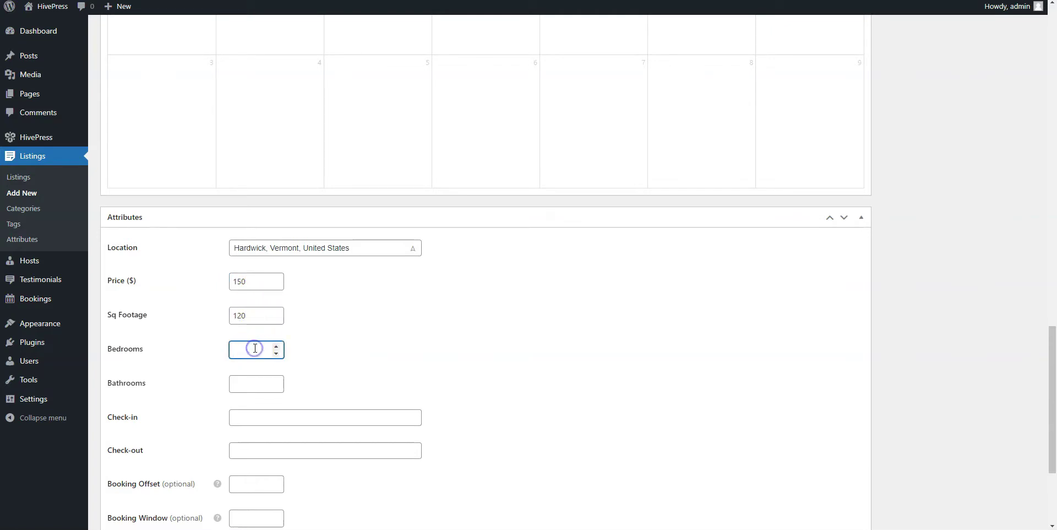
pyautogui.write('2')
pyautogui.click(255, 383)
pyautogui.write('1')
# Step: Set the check-in time and set check-out to 10:00 am
pyautogui.scroll(-1, 255, 382)
pyautogui.scroll(-1, 256, 382)
pyautogui.click(253, 372)
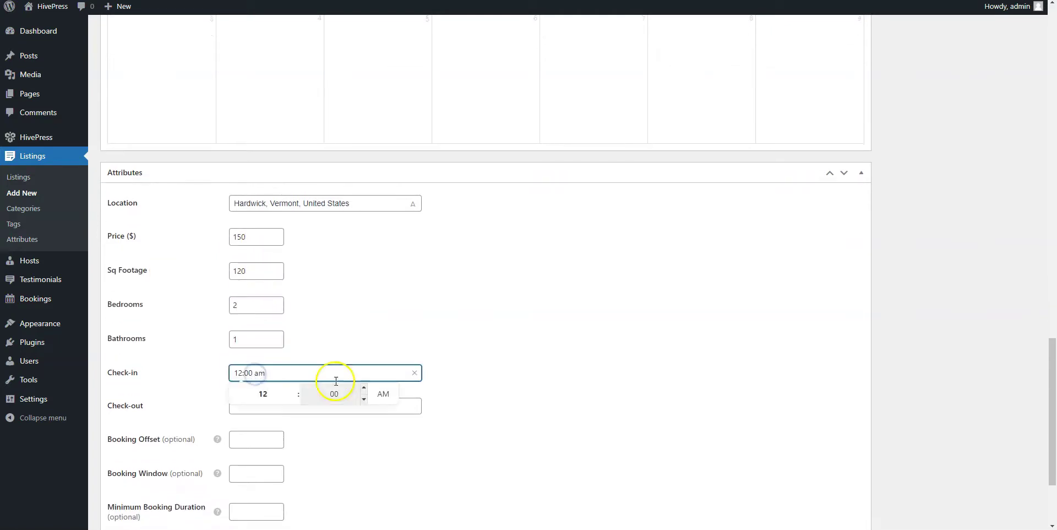
pyautogui.click(366, 405)
pyautogui.doubleClick(292, 432)
pyautogui.click(471, 432)
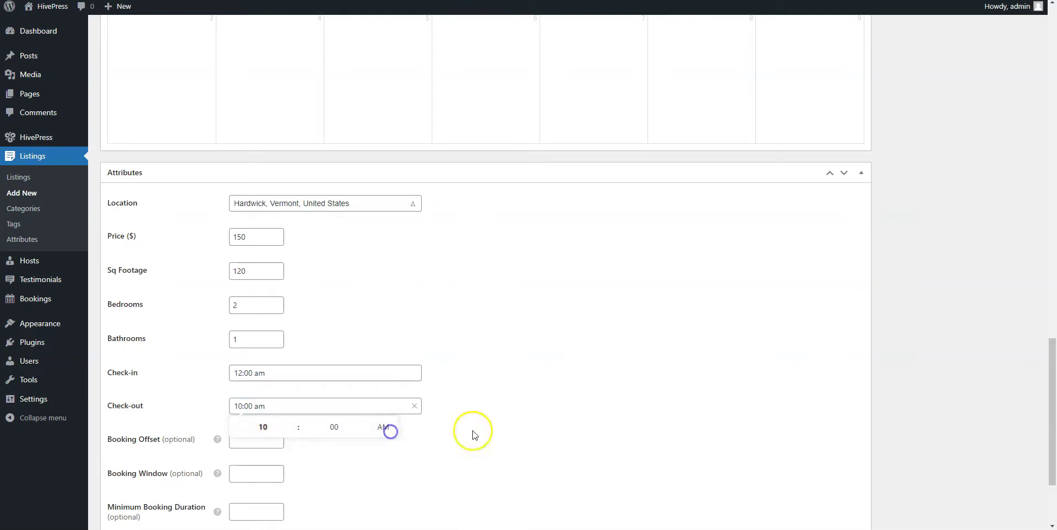
# Step: Enter booking offset 2, booking window 4 and minimum duration 2, then go to maximum duration
pyautogui.scroll(-3, 473, 435)
pyautogui.scroll(-2, 475, 436)
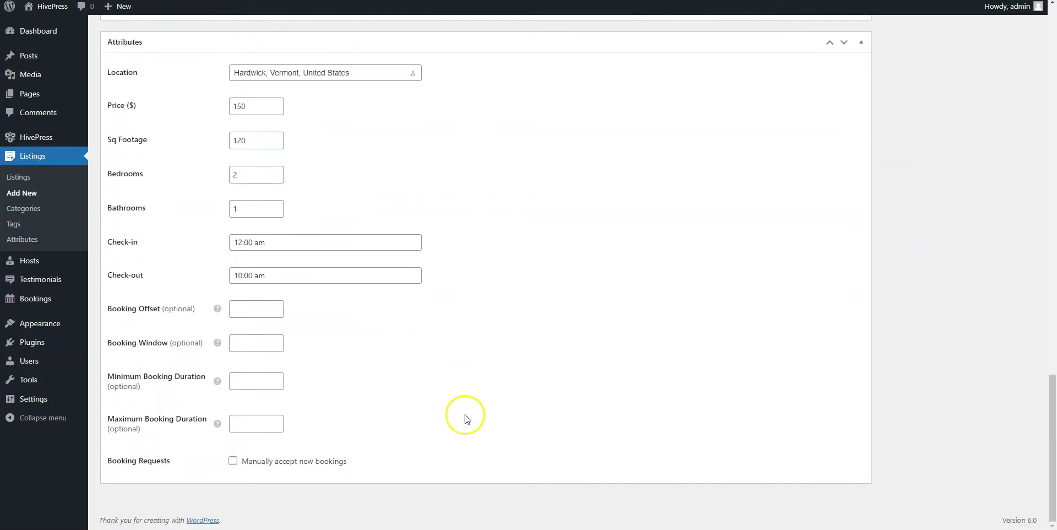
pyautogui.click(258, 308)
pyautogui.write('2')
pyautogui.click(259, 344)
pyautogui.write('4')
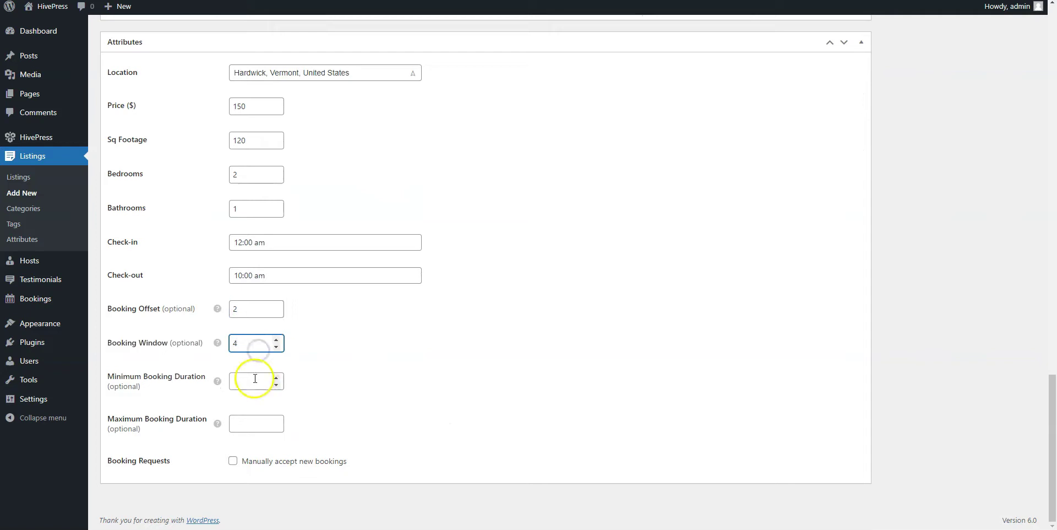
pyautogui.click(258, 379)
pyautogui.write('2')
pyautogui.click(251, 427)
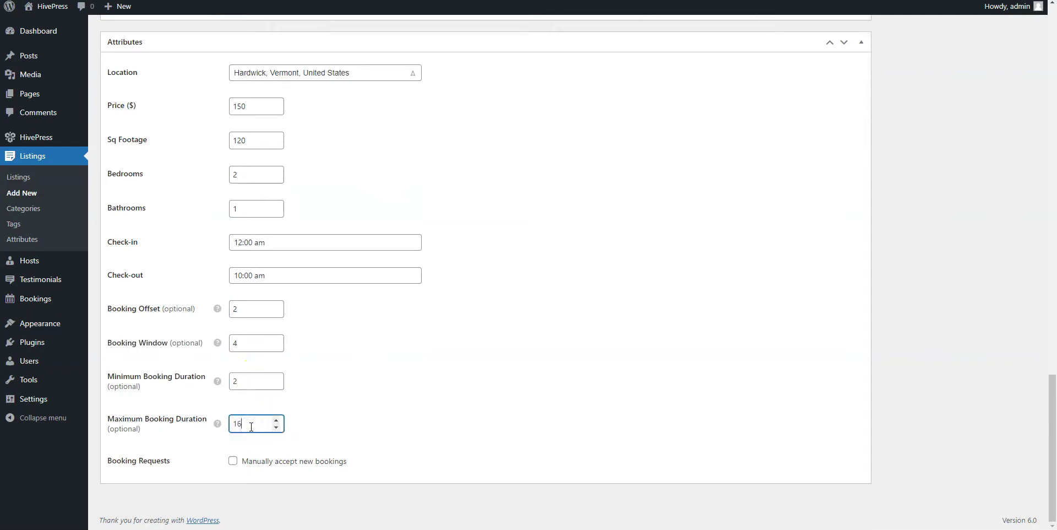
# Step: Mark pets as Allowed and file the listing under Cabins
pyautogui.scroll(15, 526, 371)
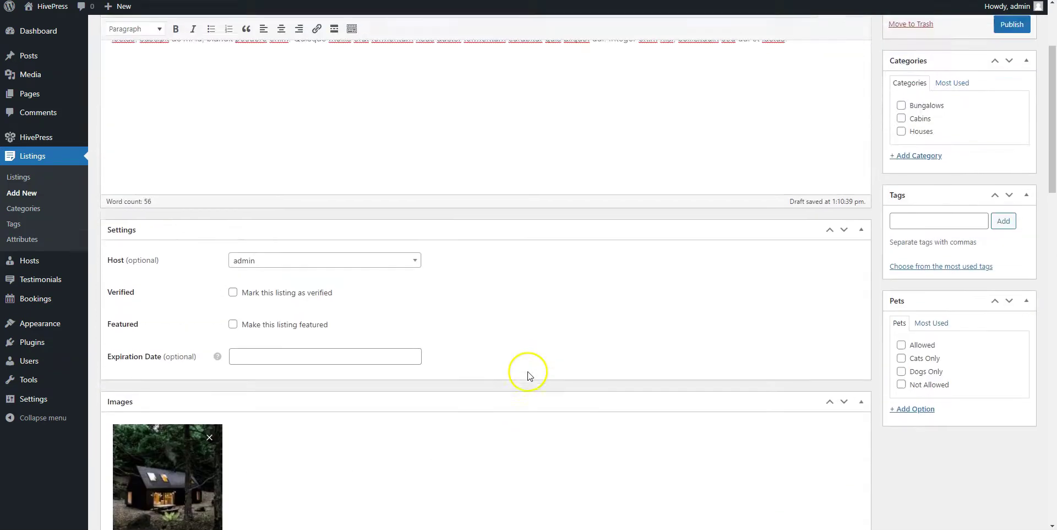
pyautogui.click(901, 400)
pyautogui.click(901, 174)
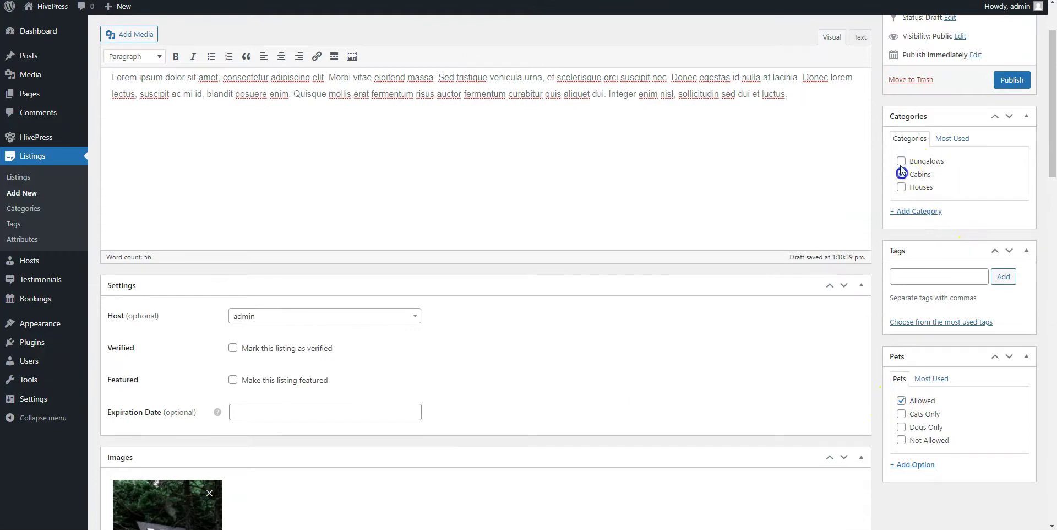
pyautogui.scroll(2, 902, 174)
# Step: Publish the Modern Forest Cabin listing
pyautogui.click(1012, 167)
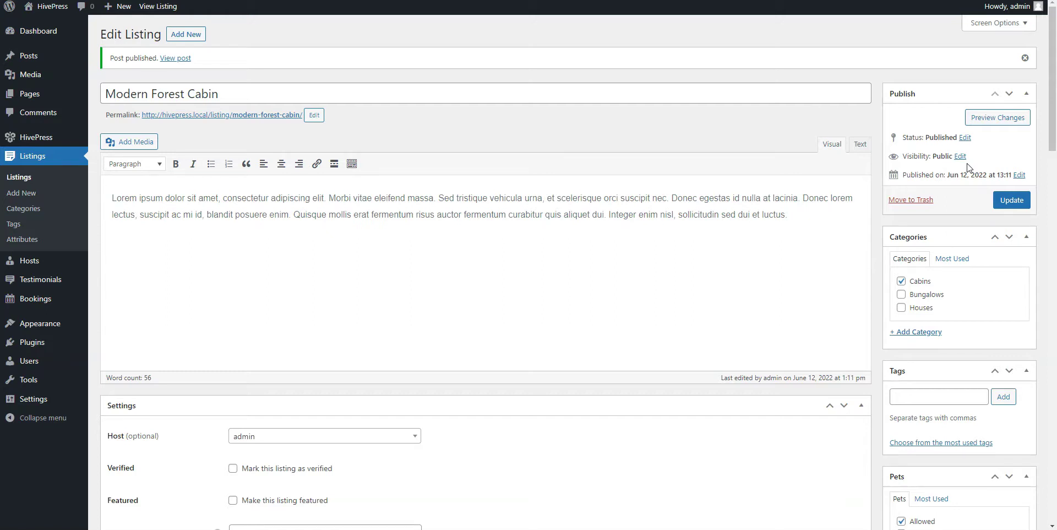
# Step: Create a new page titled 'Home' and save it as a draft
pyautogui.moveTo(63, 99)
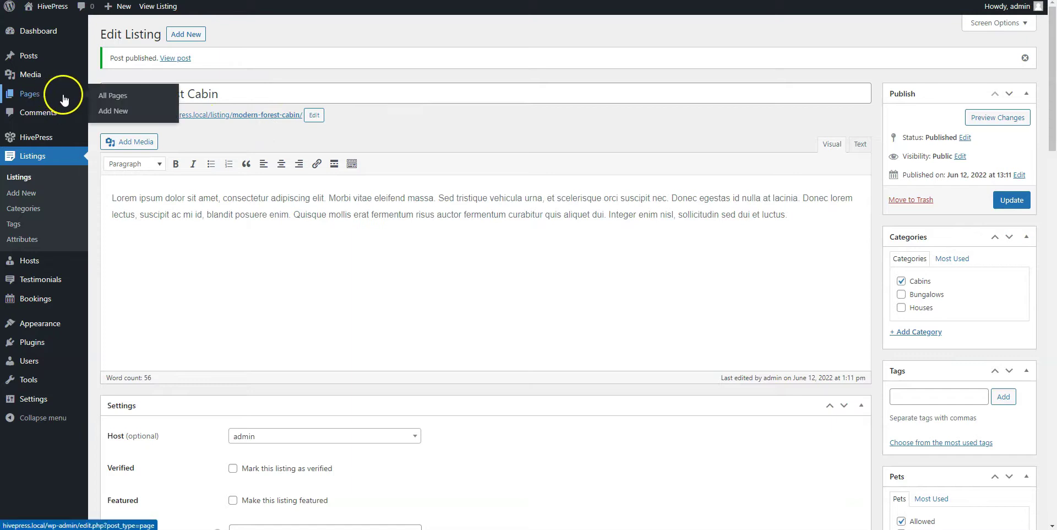
pyautogui.click(110, 112)
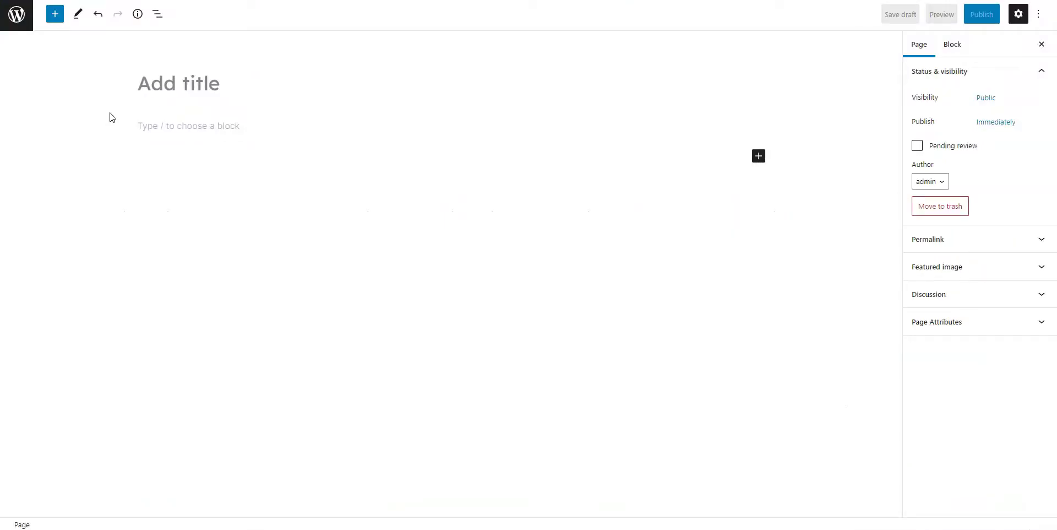
pyautogui.click(151, 89)
pyautogui.write('Home')
pyautogui.hotkey('ctrl', 's')
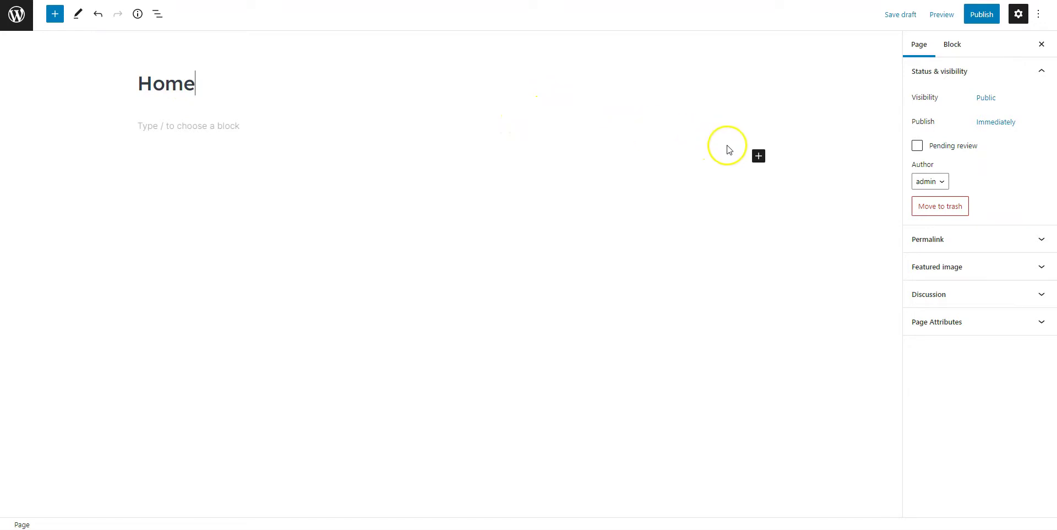
# Step: After briefly searching HivePress blocks, insert a Columns block into the page
pyautogui.click(758, 155)
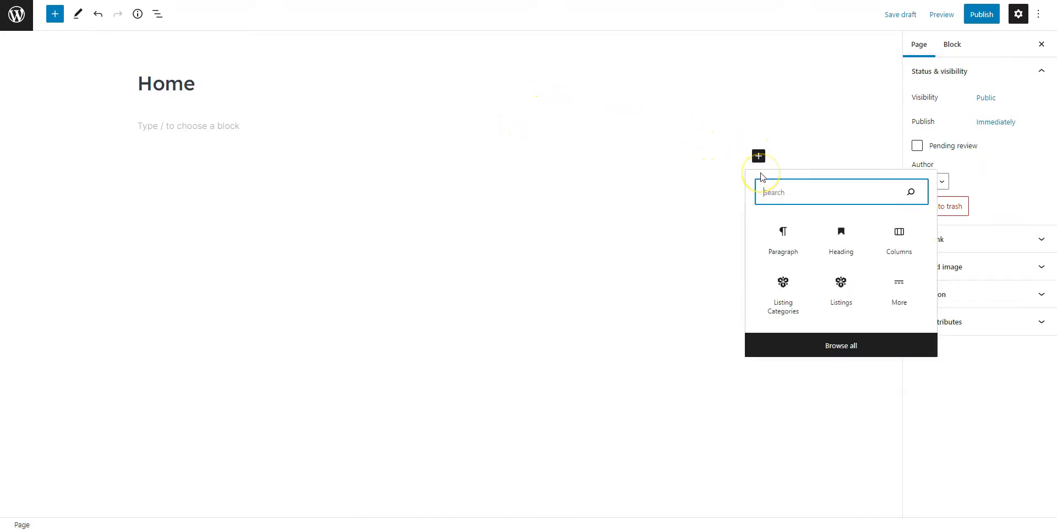
pyautogui.write('HivePress')
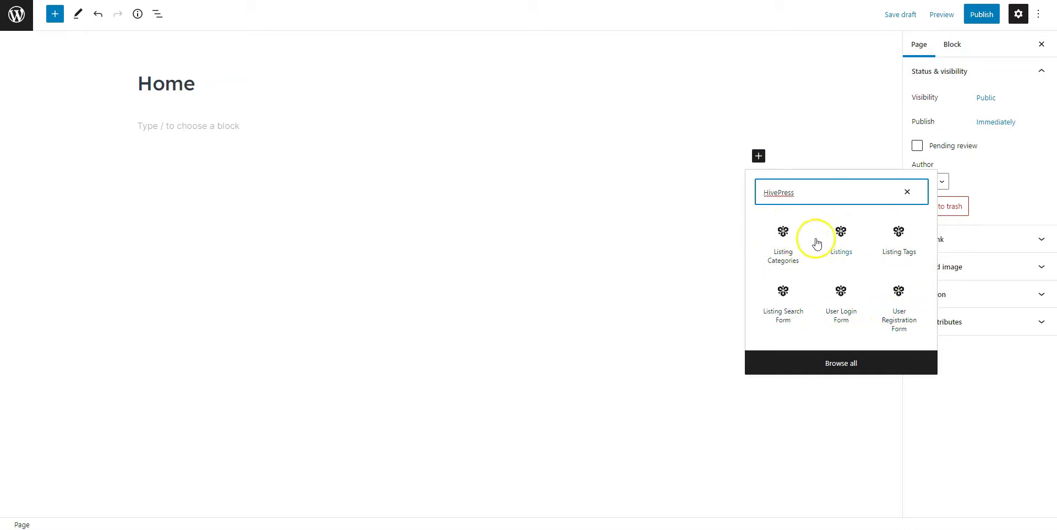
pyautogui.click(907, 191)
pyautogui.click(861, 157)
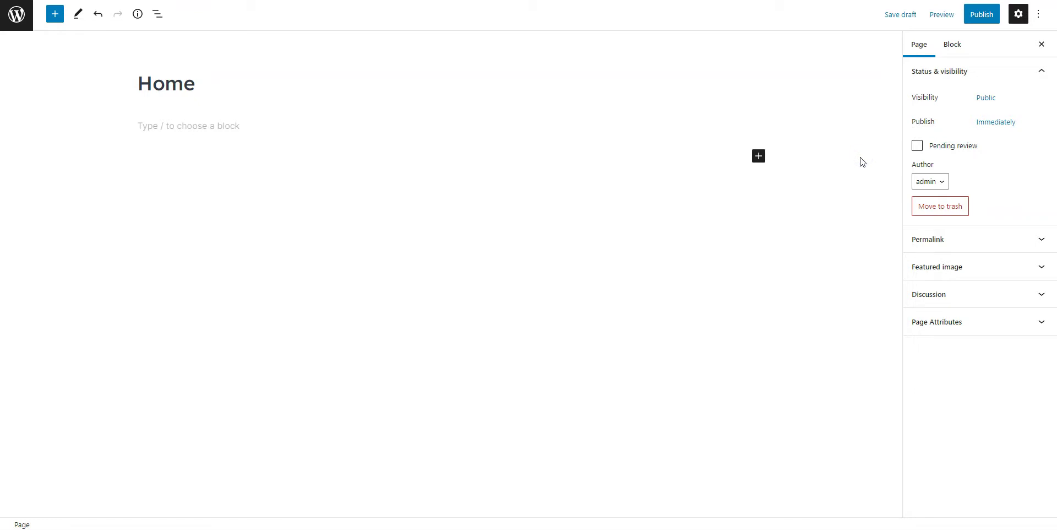
pyautogui.click(758, 156)
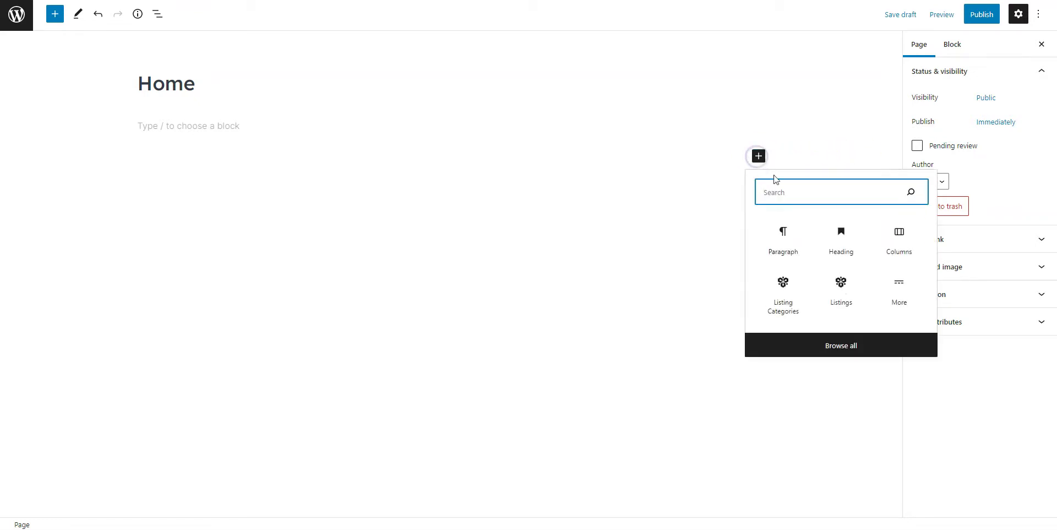
pyautogui.click(890, 245)
# Step: Pick the 70/30 columns variation and fill the wide column with a pasted heading and intro paragraph
pyautogui.click(330, 229)
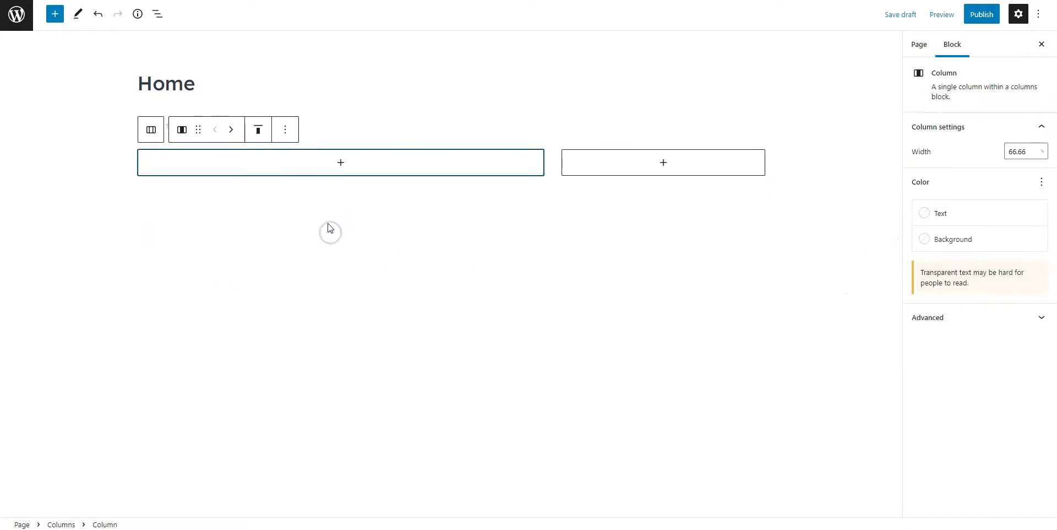
pyautogui.click(327, 163)
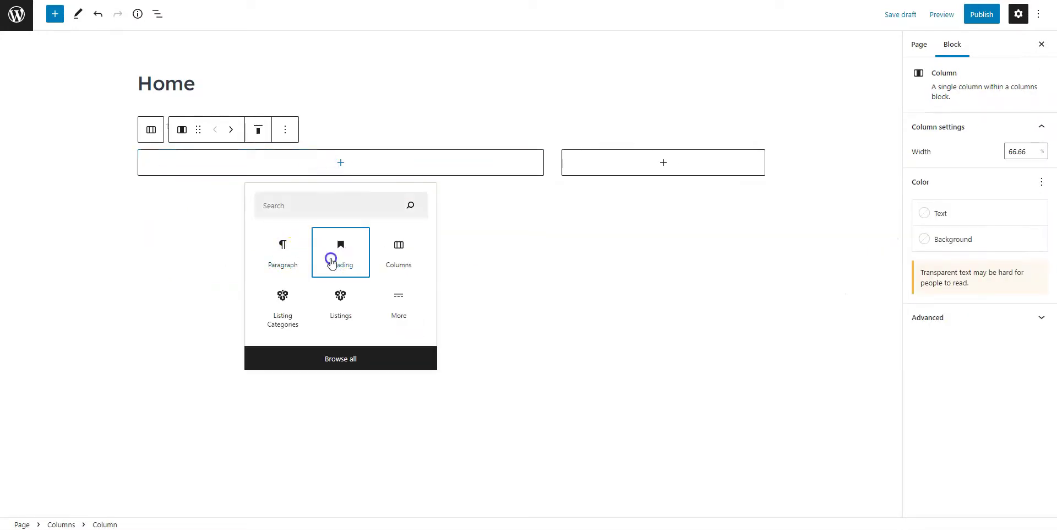
pyautogui.click(331, 258)
pyautogui.write('Rent vacation properties around the world')
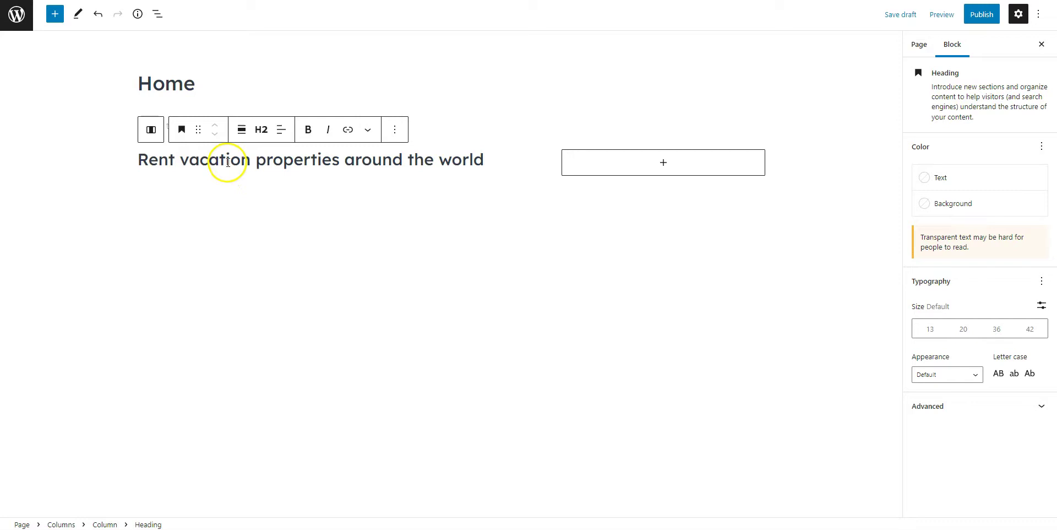
pyautogui.press('Return')
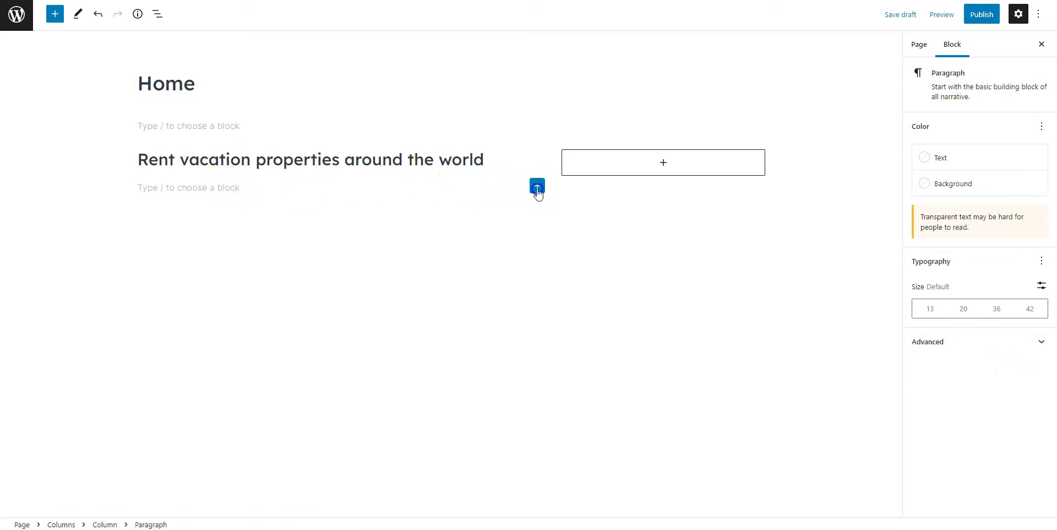
pyautogui.click(559, 245)
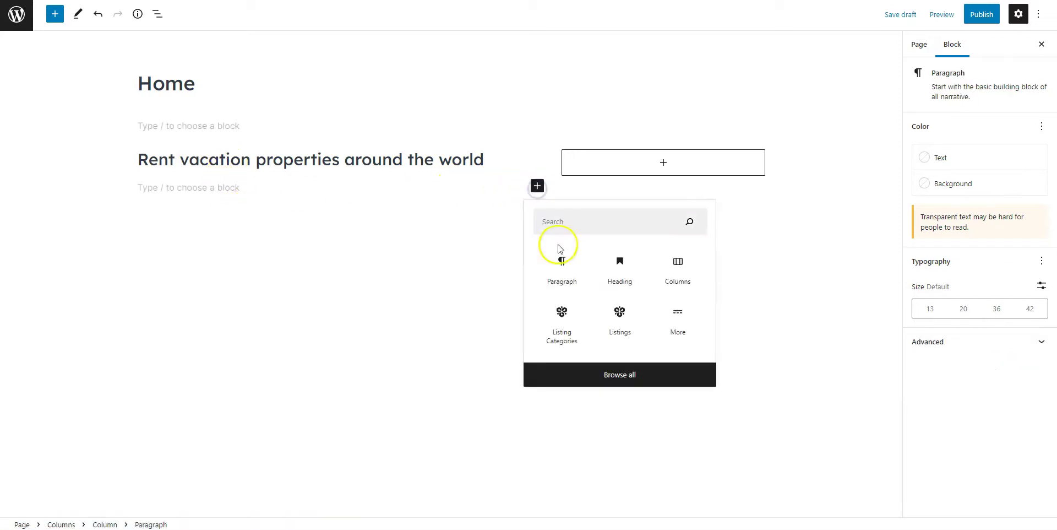
pyautogui.click(242, 189)
pyautogui.write('Get instant access to an expertly curated list of unique houses, cabins and bungalows for short-term rent.')
pyautogui.press('Return')
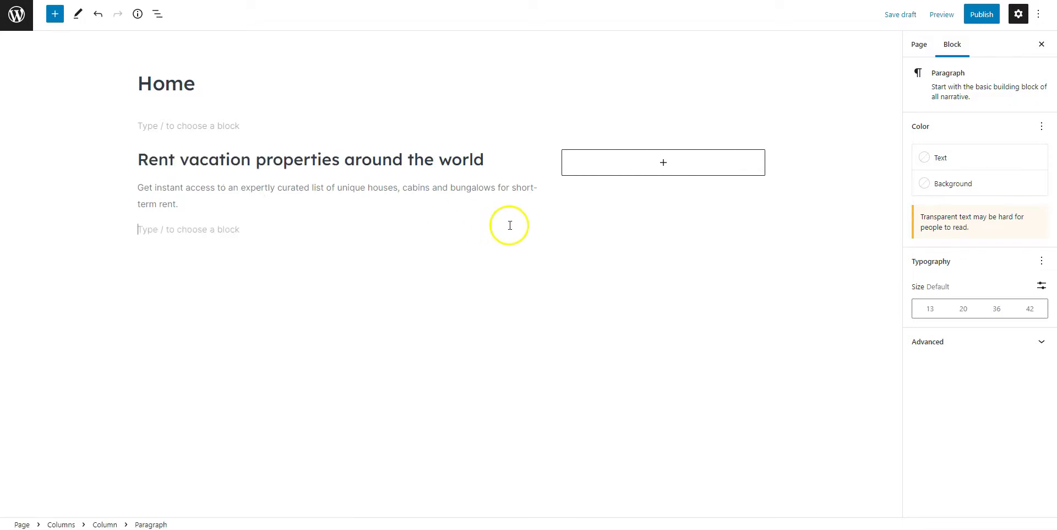
# Step: Add a Listing Tags block below the intro text in the wide column
pyautogui.click(537, 227)
pyautogui.write('Tags')
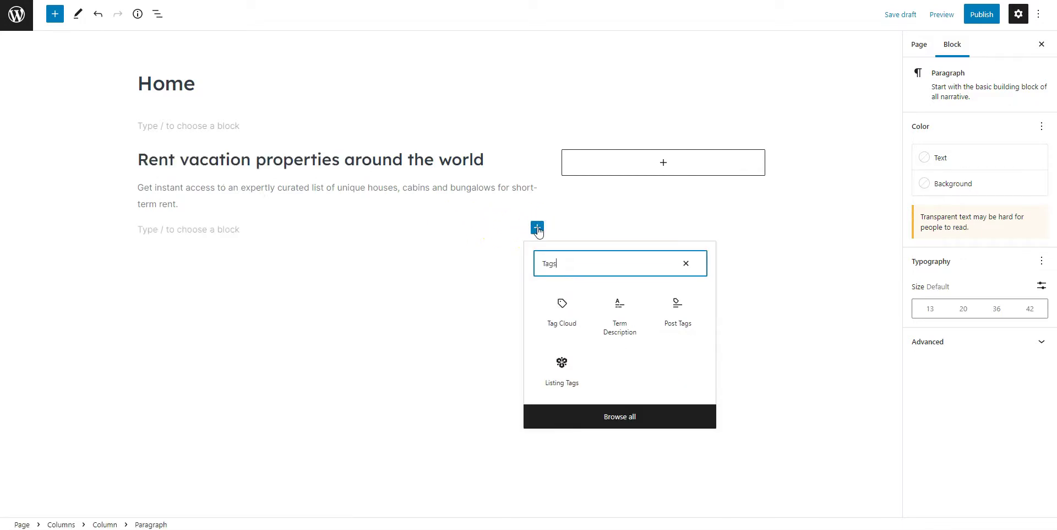
pyautogui.click(562, 381)
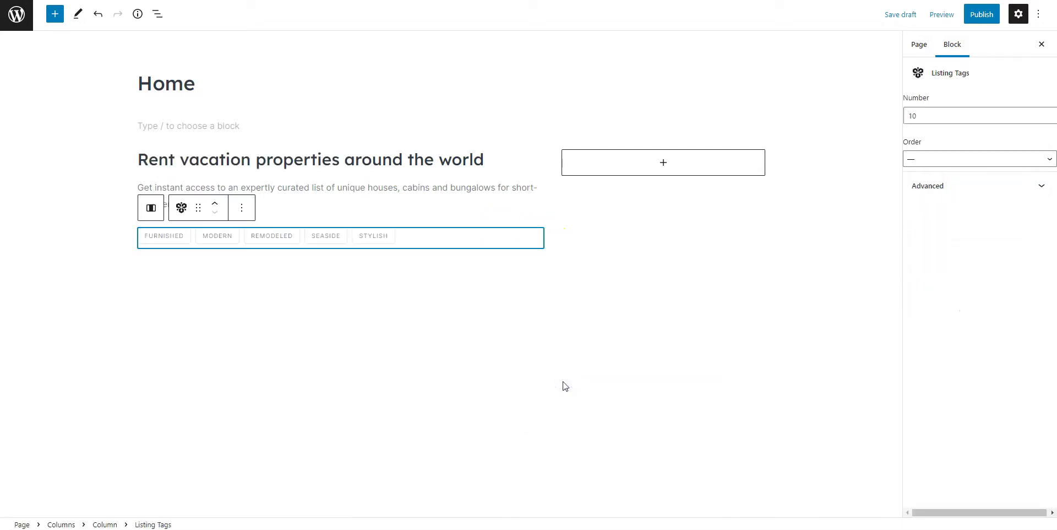
pyautogui.click(654, 258)
pyautogui.click(654, 270)
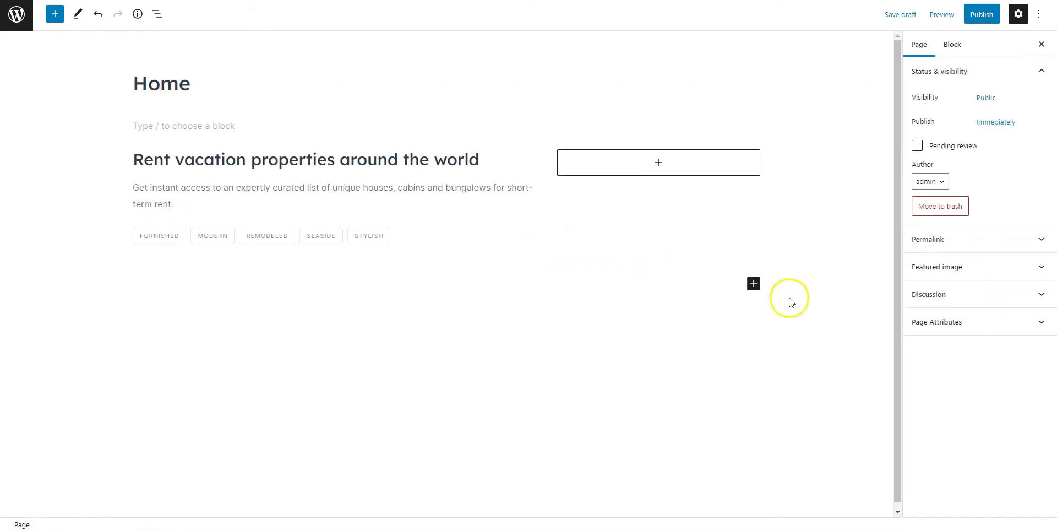
# Step: Below the columns, insert a More break and a Listing Search Form block
pyautogui.click(755, 284)
pyautogui.write('more')
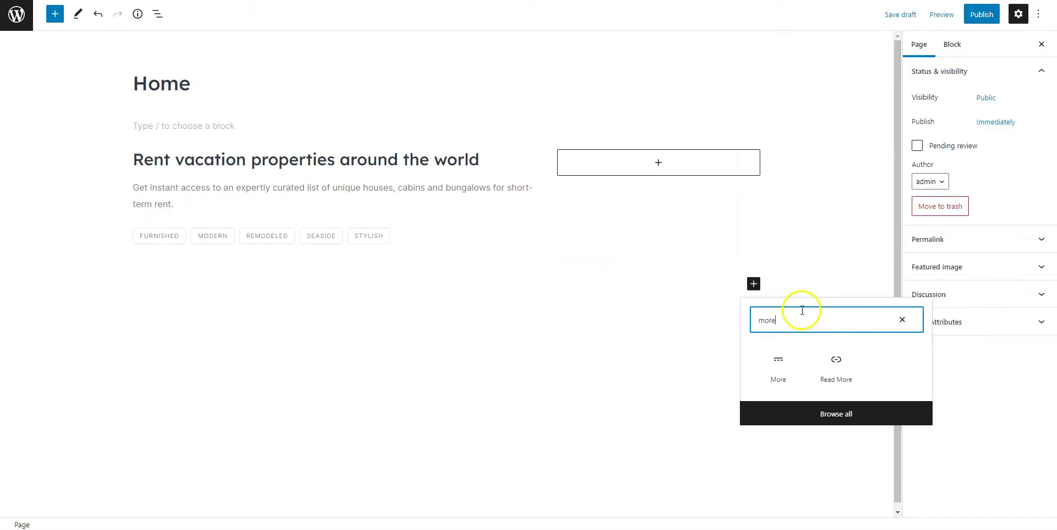
pyautogui.click(779, 374)
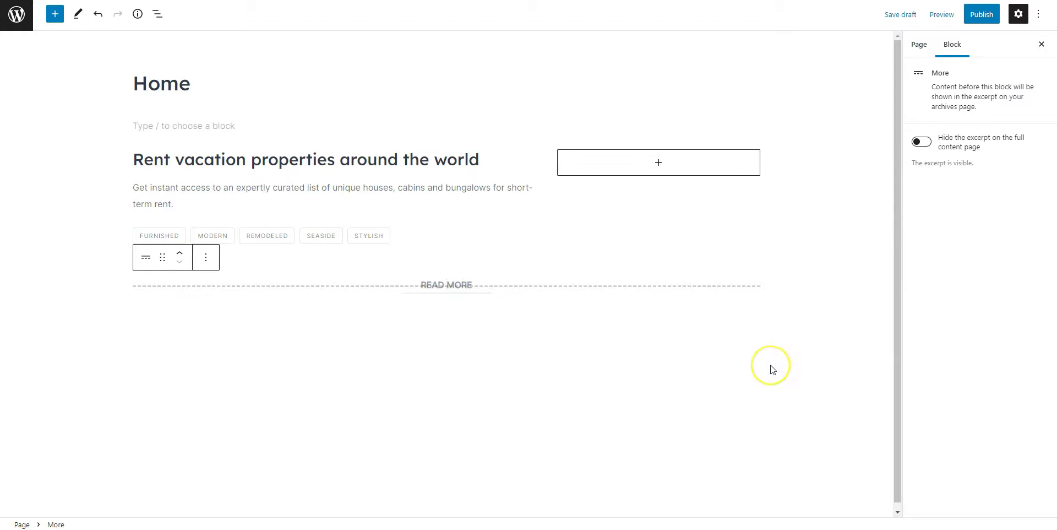
pyautogui.click(770, 365)
pyautogui.click(753, 316)
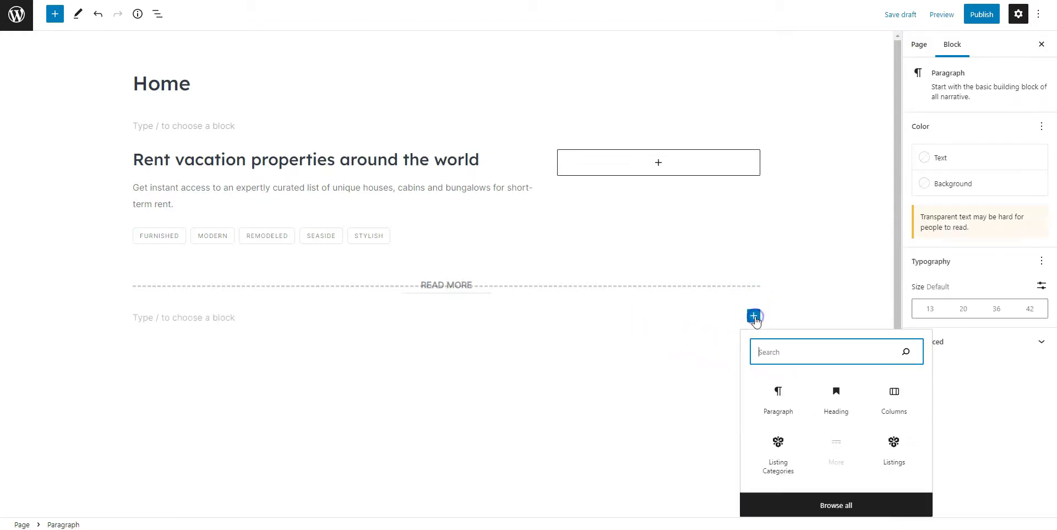
pyautogui.write('search')
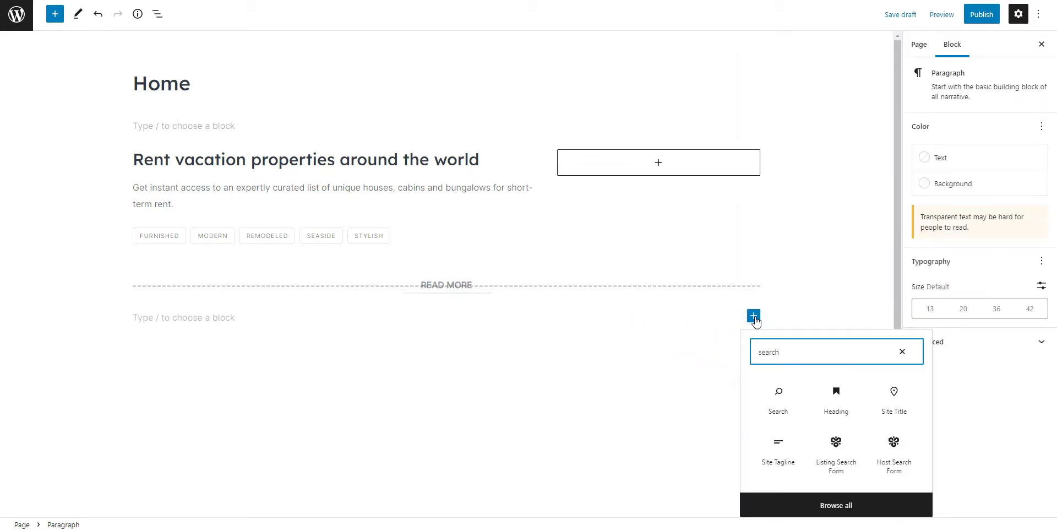
pyautogui.click(831, 445)
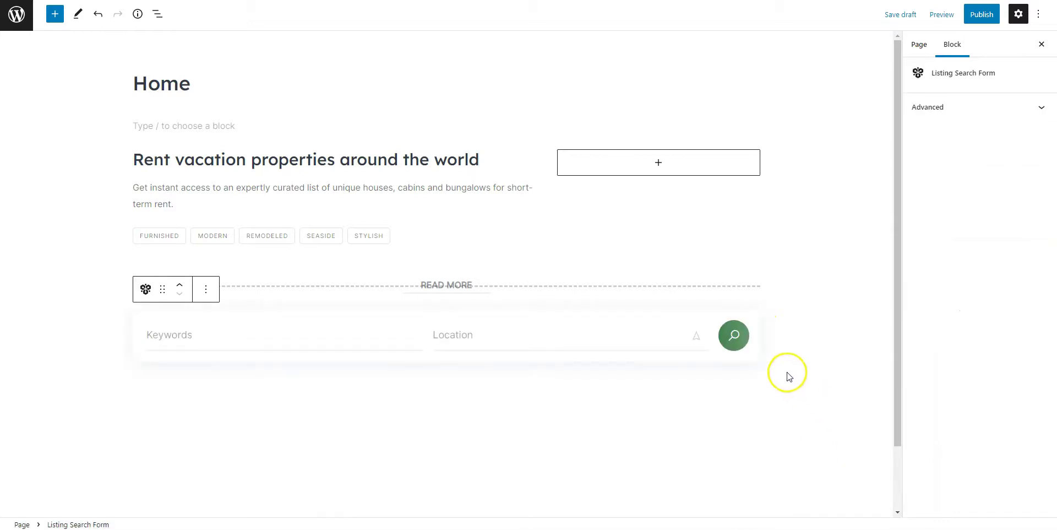
pyautogui.click(755, 356)
# Step: Add a centred 'Top Categories' heading with CSS class content-title
pyautogui.click(754, 384)
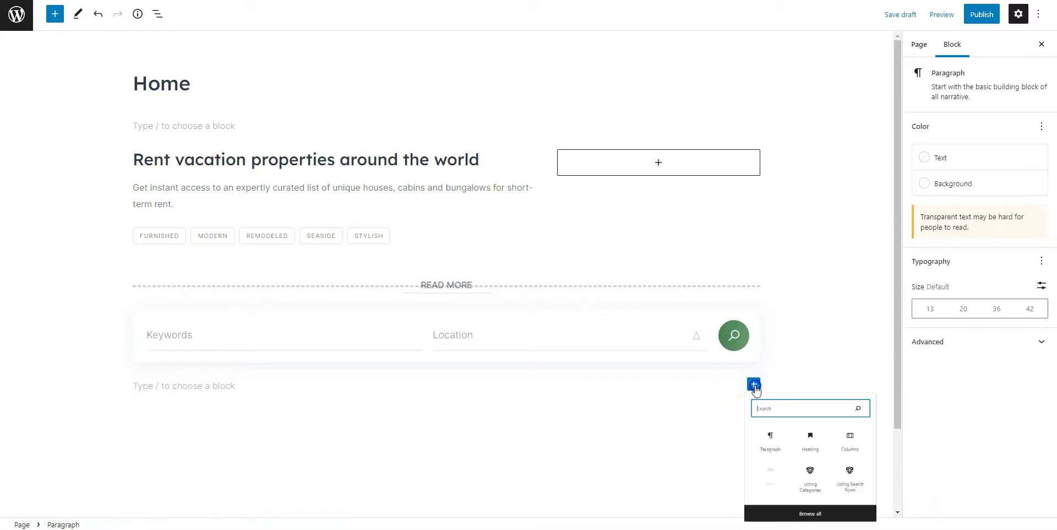
pyautogui.click(812, 443)
pyautogui.click(245, 360)
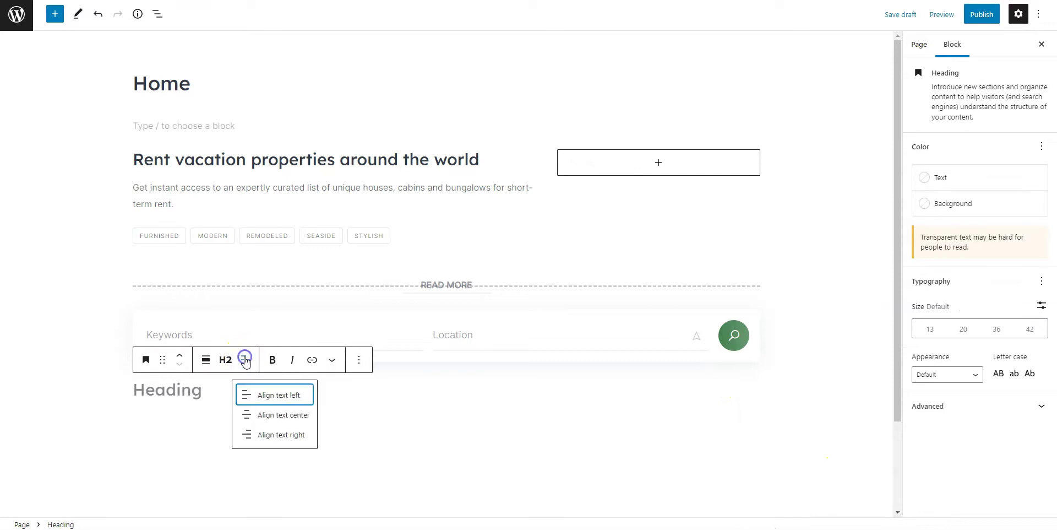
pyautogui.click(276, 414)
pyautogui.click(453, 390)
pyautogui.write('To')
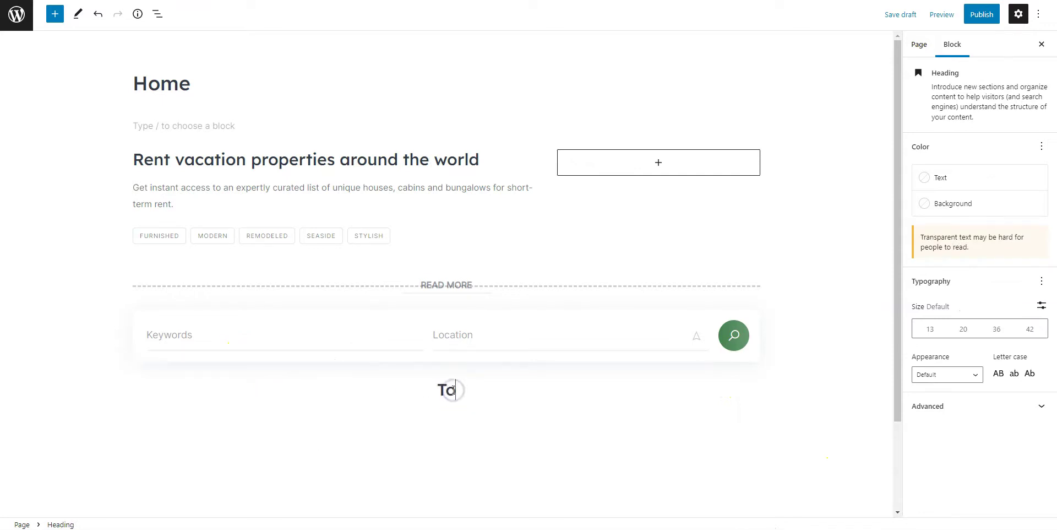
pyautogui.write('p Categories')
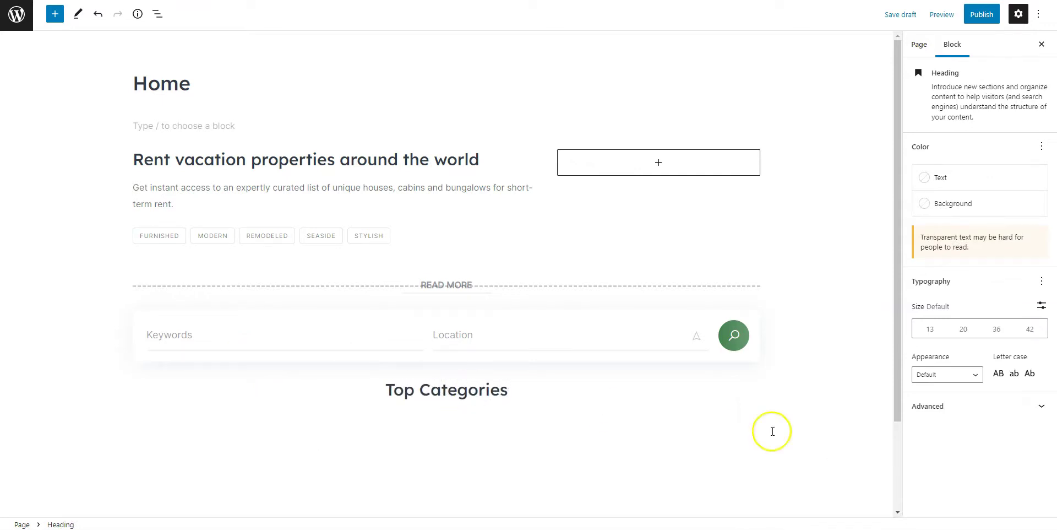
pyautogui.click(917, 406)
pyautogui.click(937, 485)
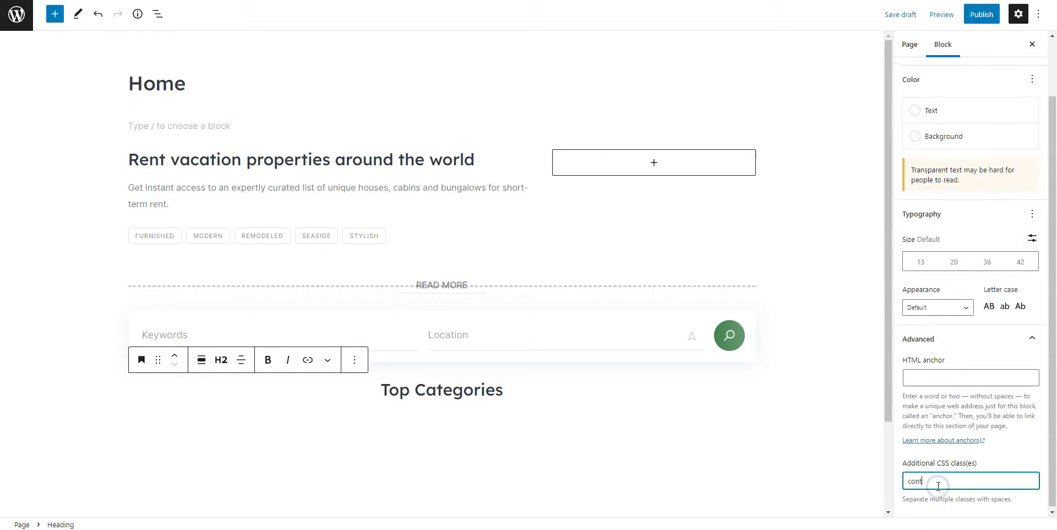
pyautogui.write('content-title')
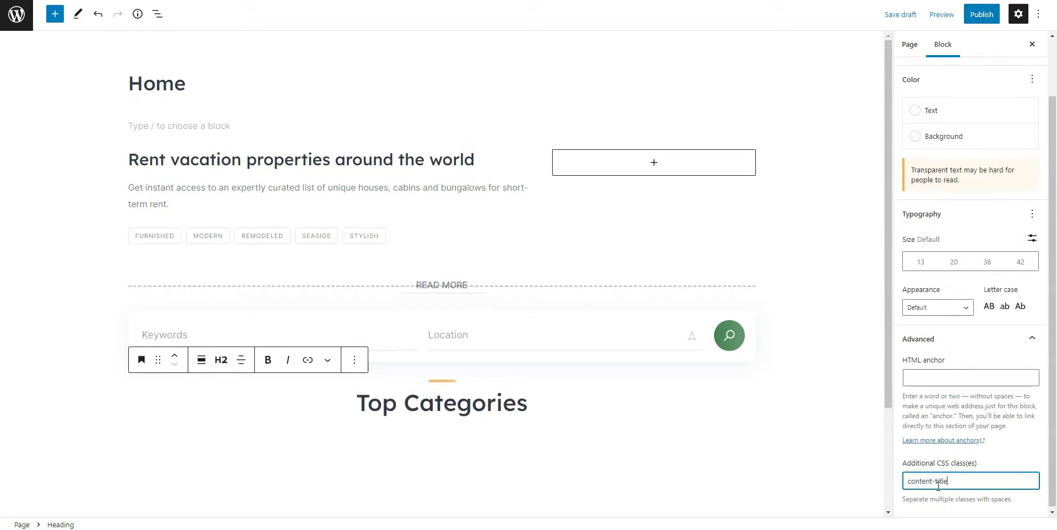
# Step: Add a centred paragraph beneath the heading with CSS class content-subtitle
pyautogui.click(564, 408)
pyautogui.press('Return')
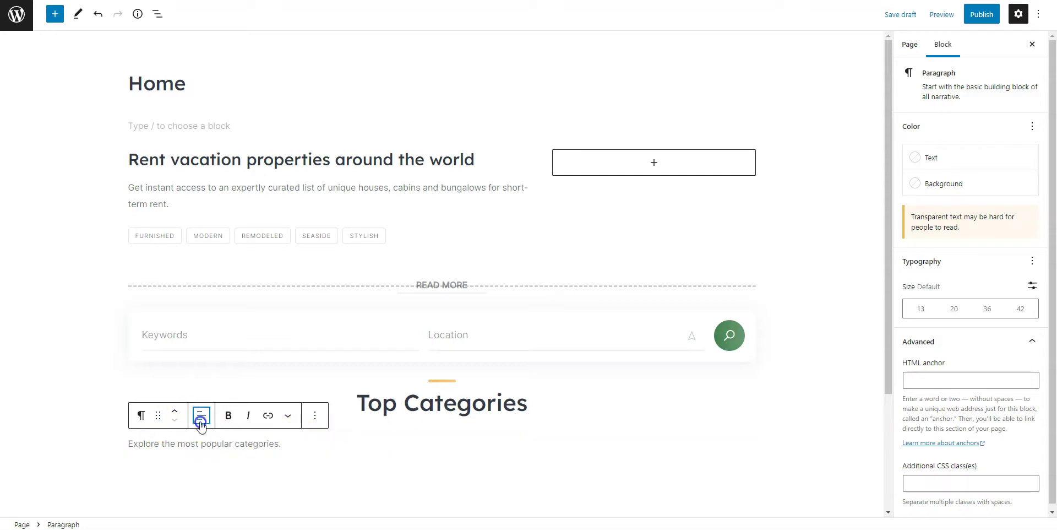
pyautogui.click(201, 415)
pyautogui.click(232, 467)
pyautogui.click(927, 482)
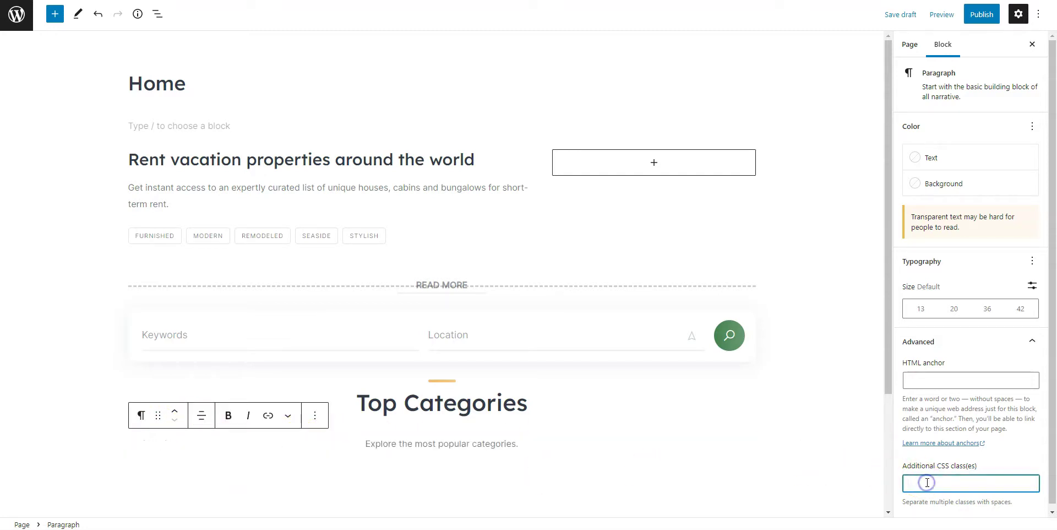
pyautogui.write('content-subtitle')
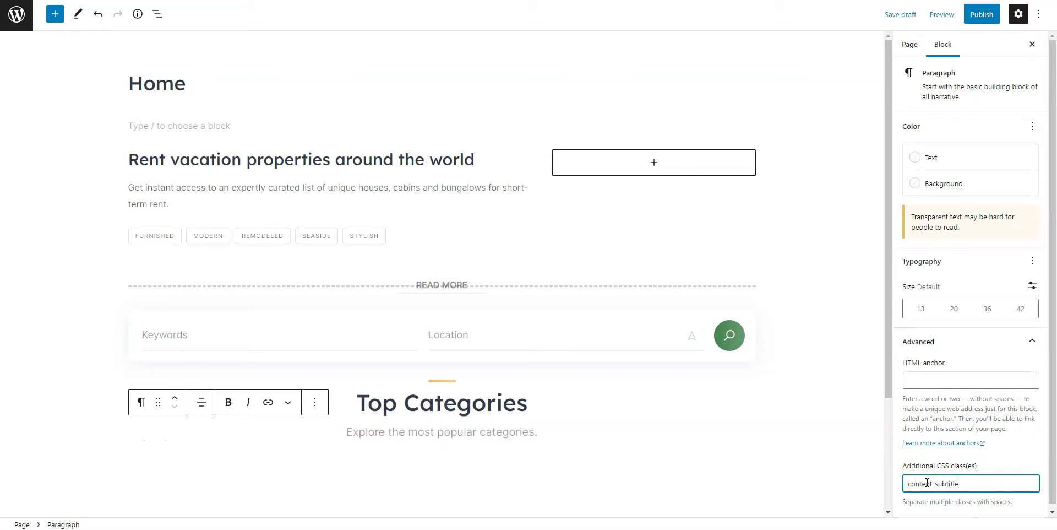
pyautogui.click(620, 433)
# Step: Insert a Listing Categories block showing Bungalows, Cabins and Houses cards
pyautogui.press('Return')
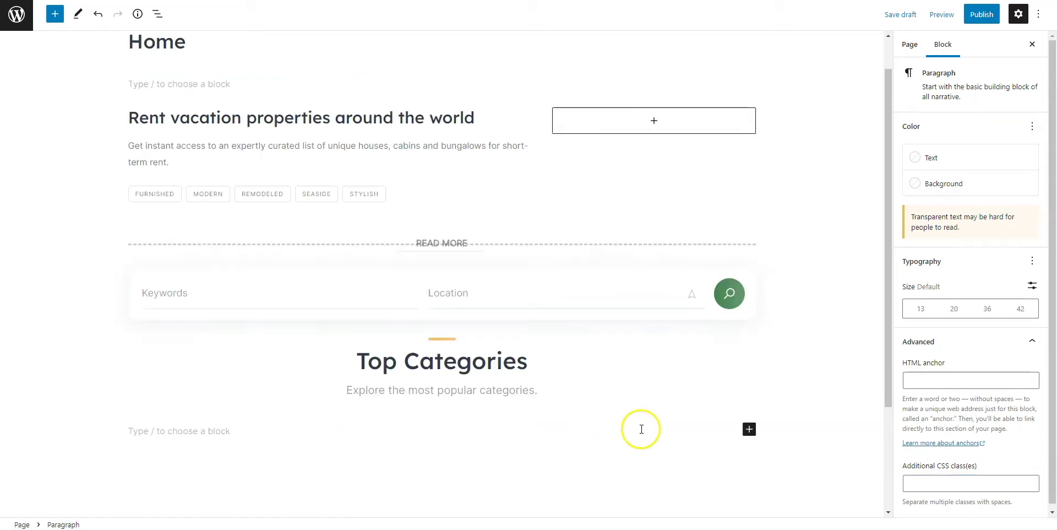
pyautogui.click(748, 430)
pyautogui.write('categ')
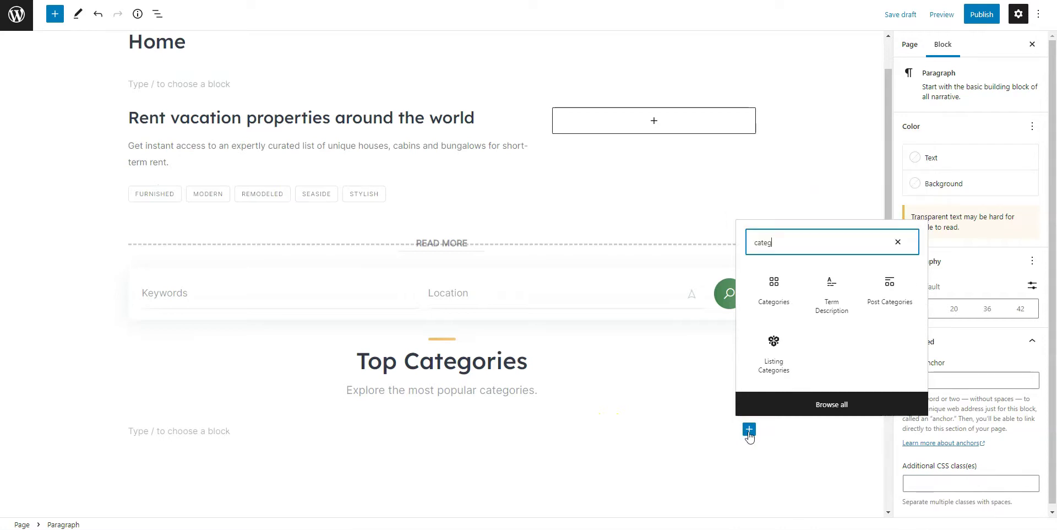
pyautogui.write('or')
pyautogui.click(773, 345)
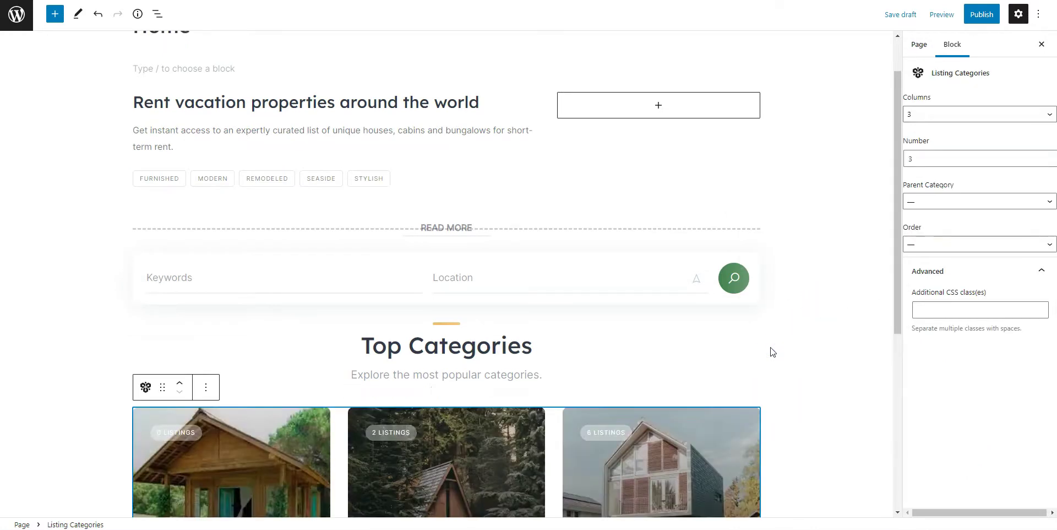
pyautogui.scroll(-5, 771, 349)
pyautogui.press('Return')
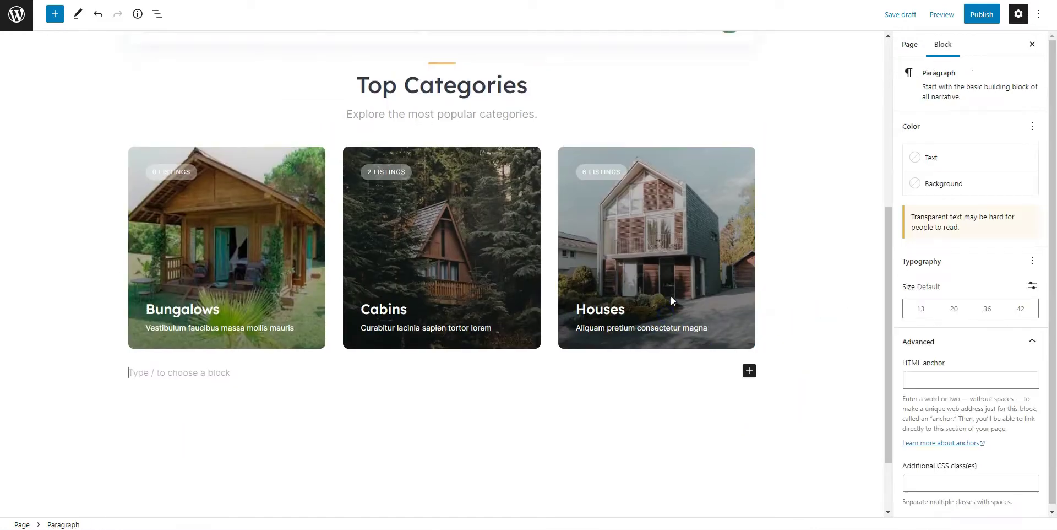
# Step: Turn 'Top Properties' into a centred heading with CSS class content-title
pyautogui.write('Top Properties')
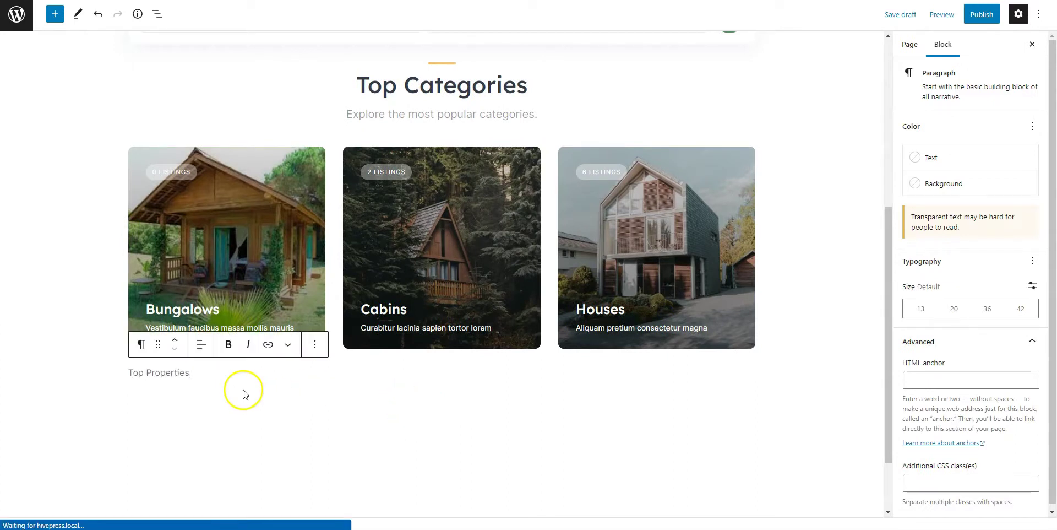
pyautogui.click(141, 344)
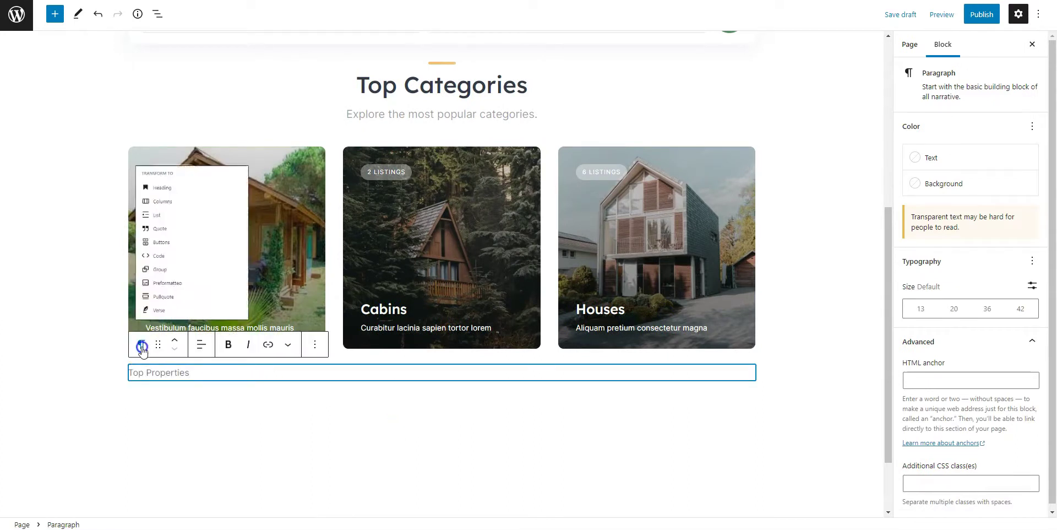
pyautogui.click(176, 133)
pyautogui.click(240, 346)
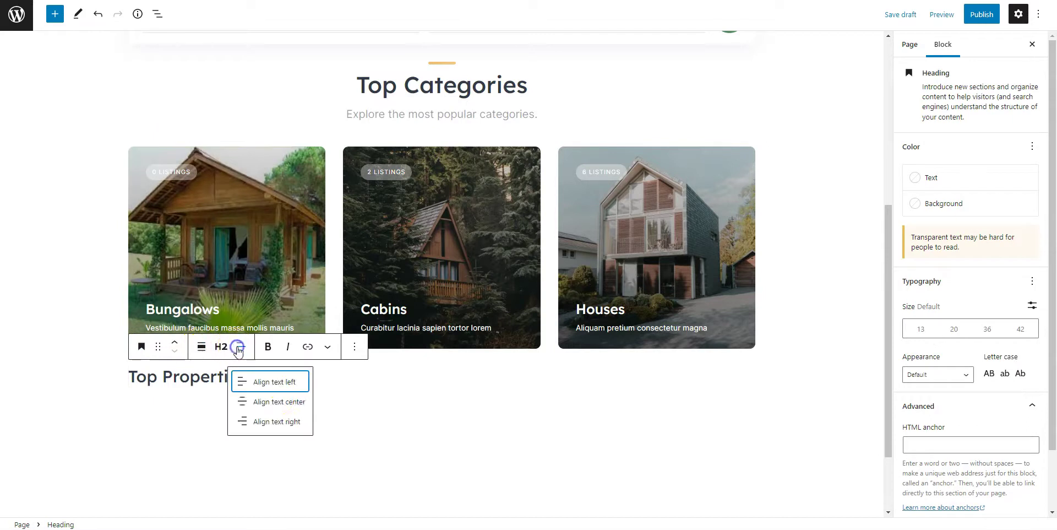
pyautogui.click(286, 405)
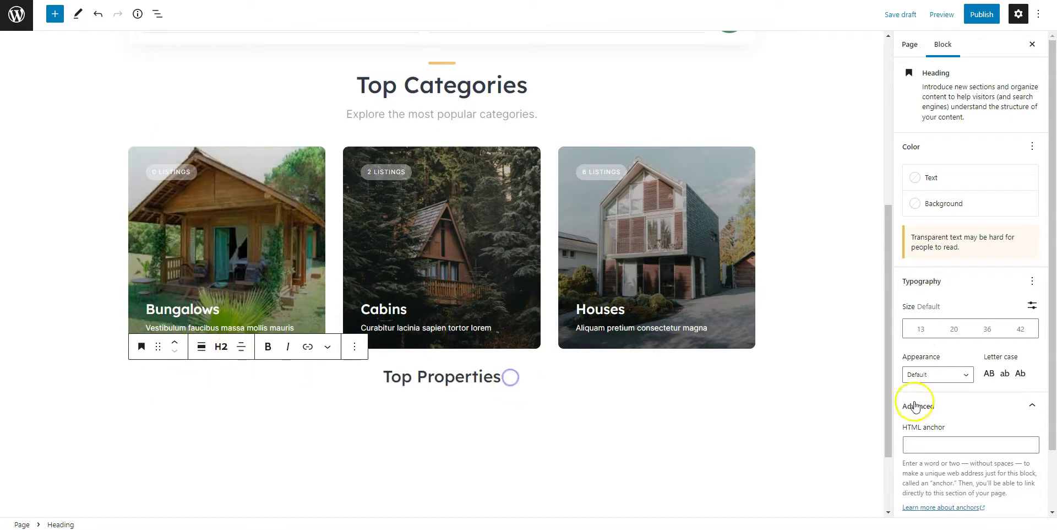
pyautogui.scroll(-1, 931, 410)
pyautogui.click(948, 485)
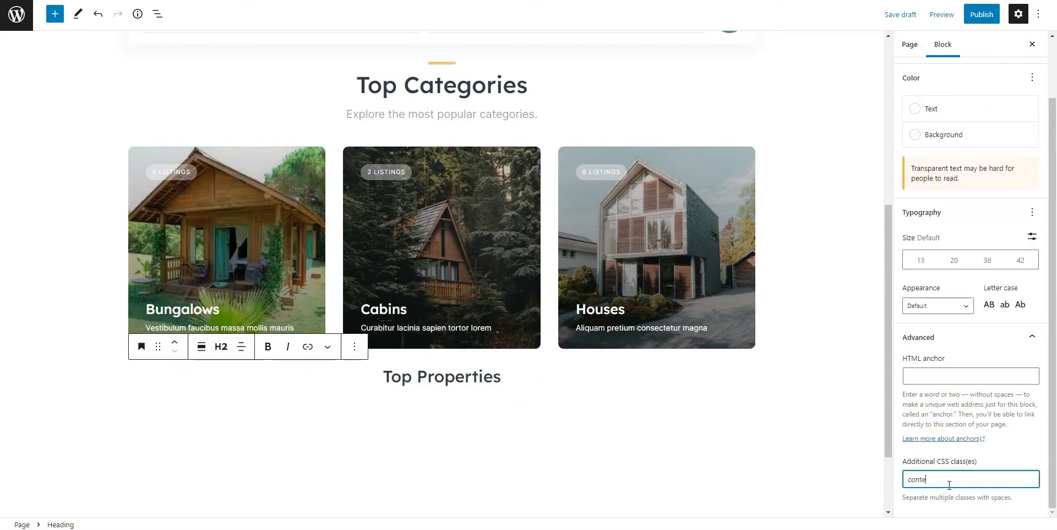
pyautogui.write('content-title')
# Step: Add the centred subtitle 'Check out top-rated properties.' with class content-subtitle
pyautogui.click(530, 394)
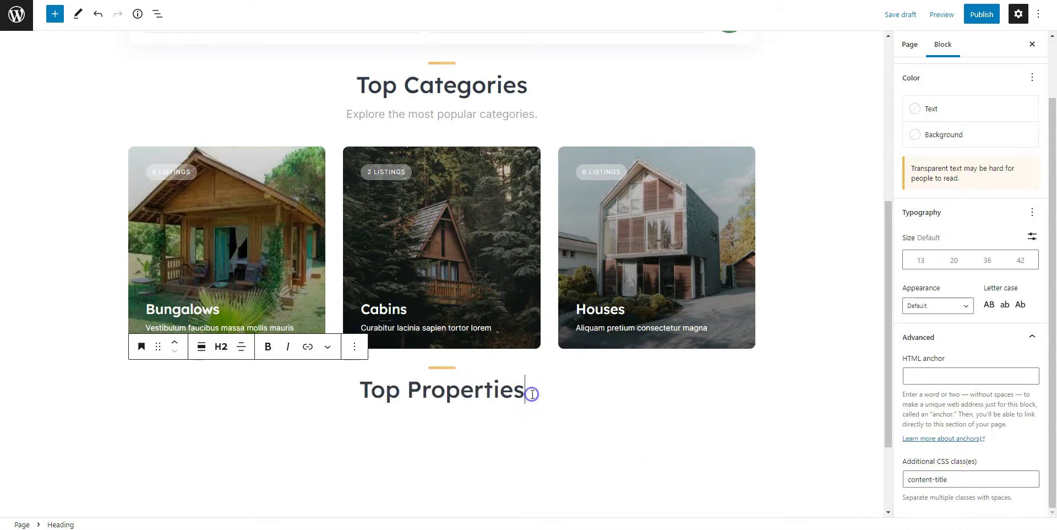
pyautogui.press('Return')
pyautogui.write('Check out top-rated properties.')
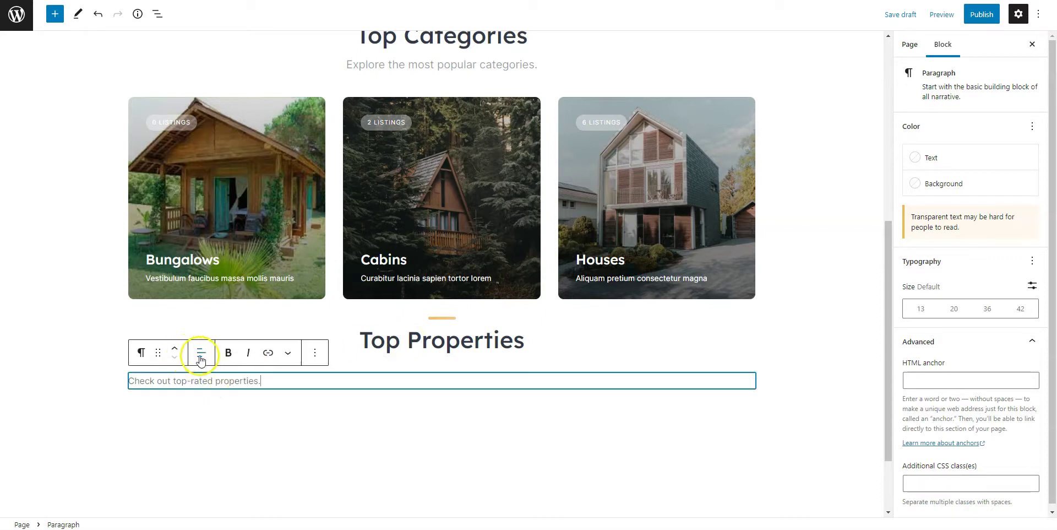
pyautogui.click(201, 353)
pyautogui.click(226, 408)
pyautogui.click(917, 485)
pyautogui.write('co')
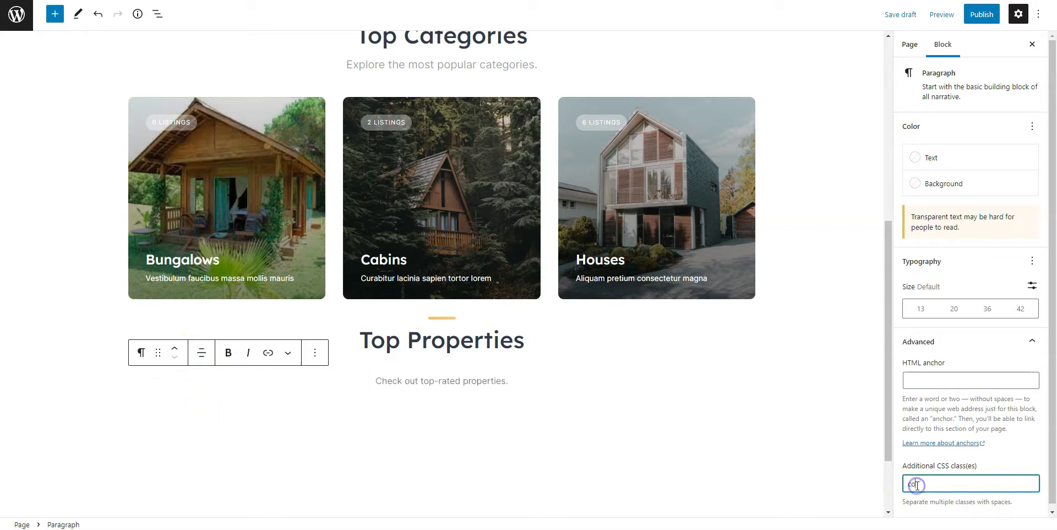
pyautogui.write('ntent-subtitle')
# Step: Insert a Listings block set to 6 listings with Display in a slider enabled
pyautogui.click(560, 377)
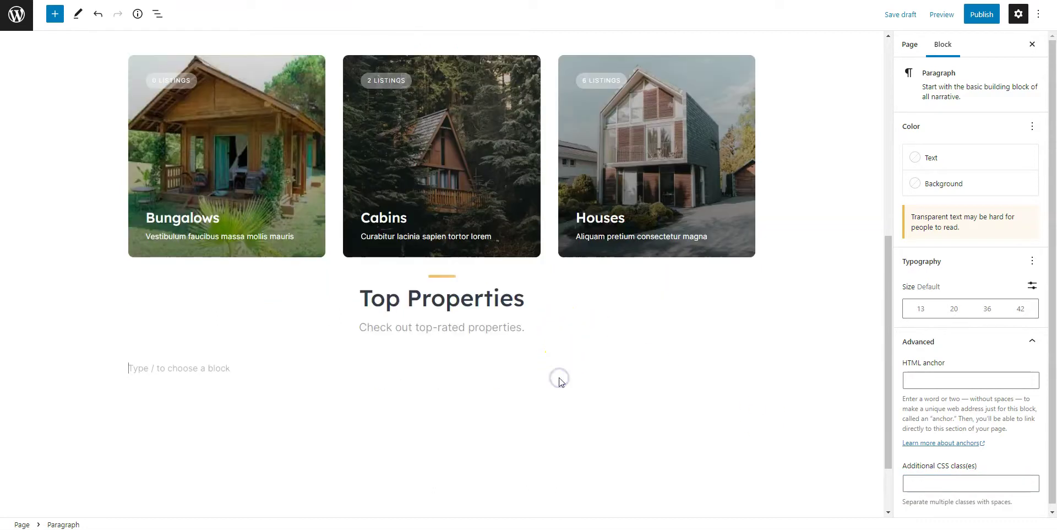
pyautogui.click(747, 368)
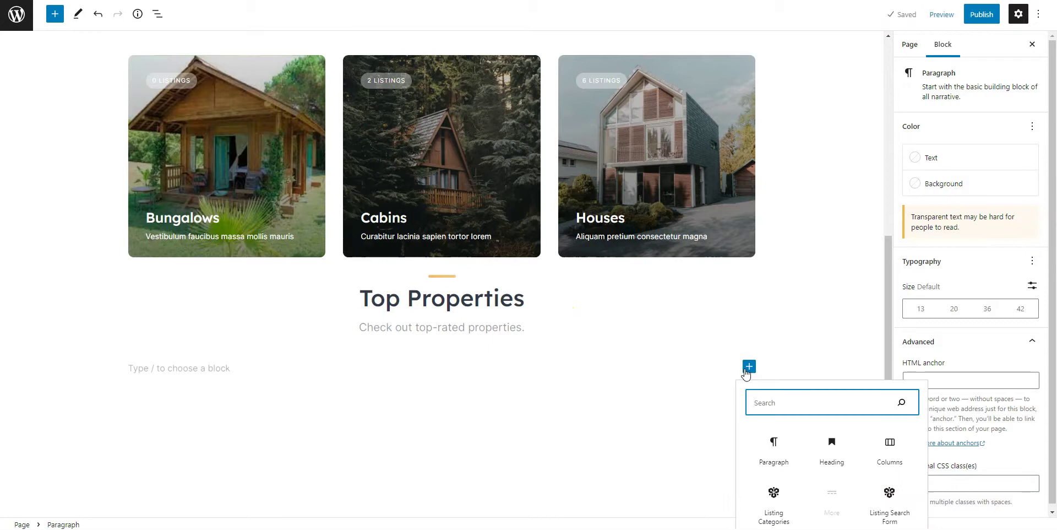
pyautogui.write('listings')
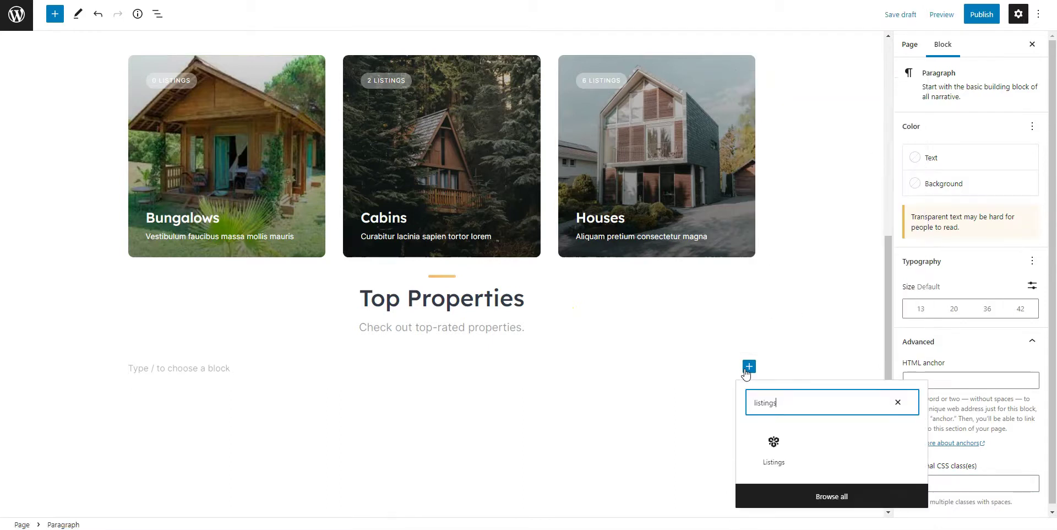
pyautogui.click(773, 445)
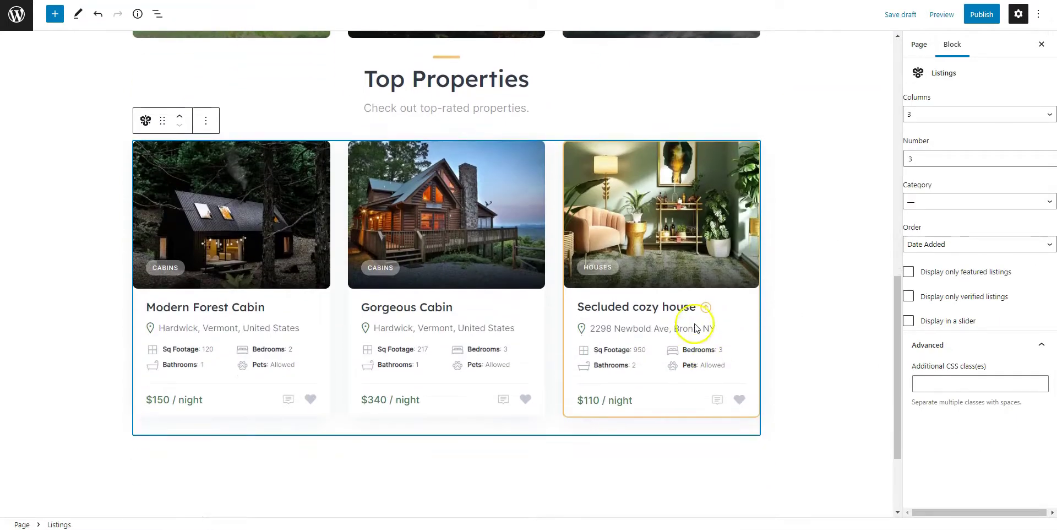
pyautogui.click(1048, 156)
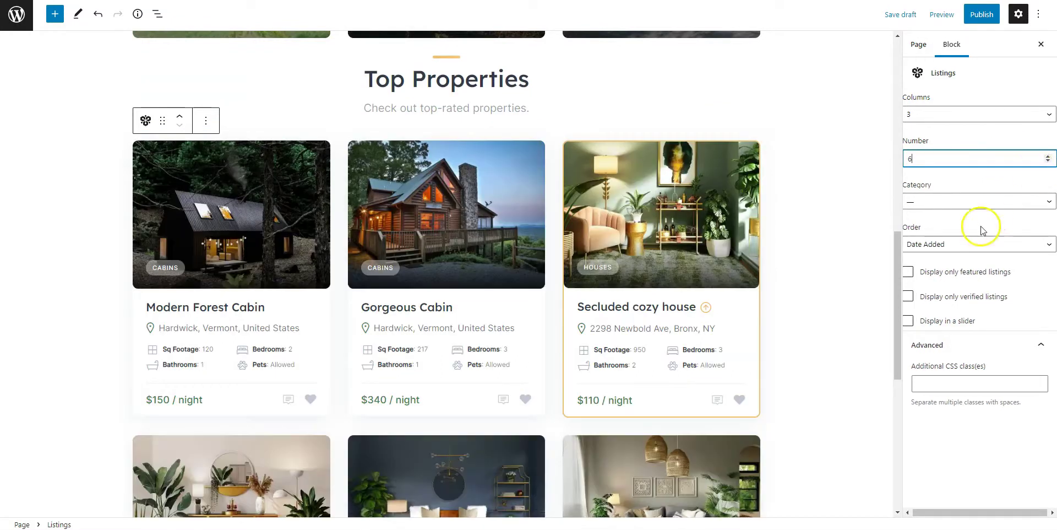
pyautogui.click(908, 320)
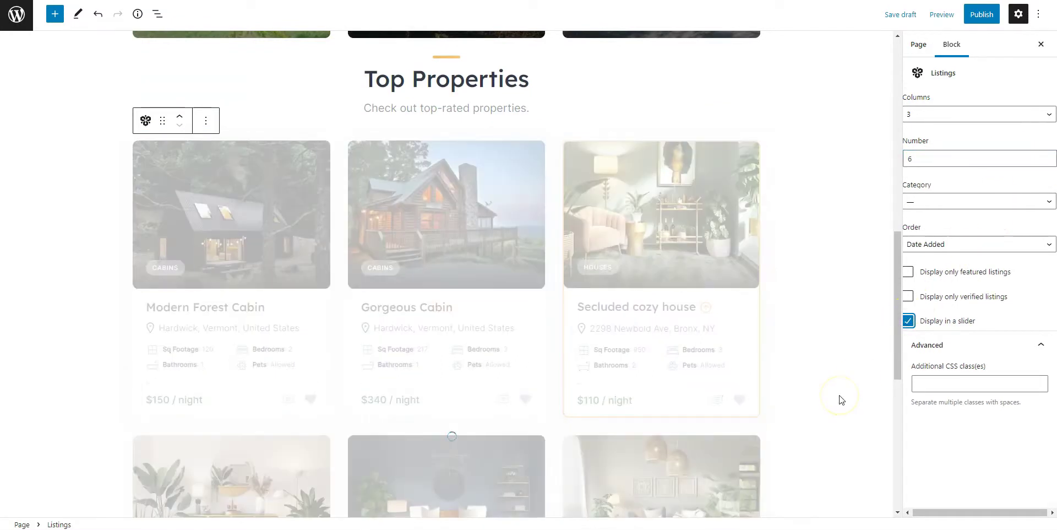
pyautogui.scroll(-7, 840, 399)
pyautogui.scroll(5, 840, 399)
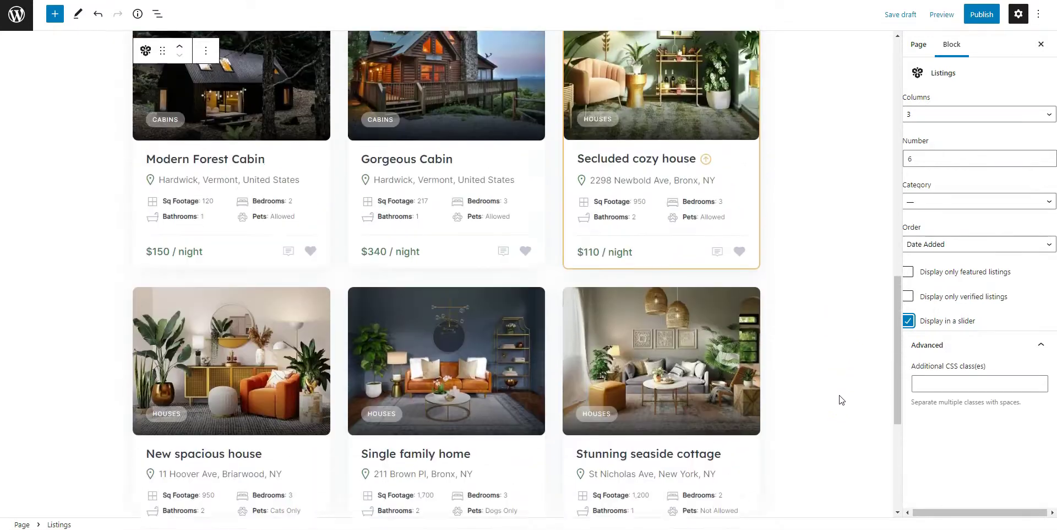
pyautogui.scroll(12, 841, 399)
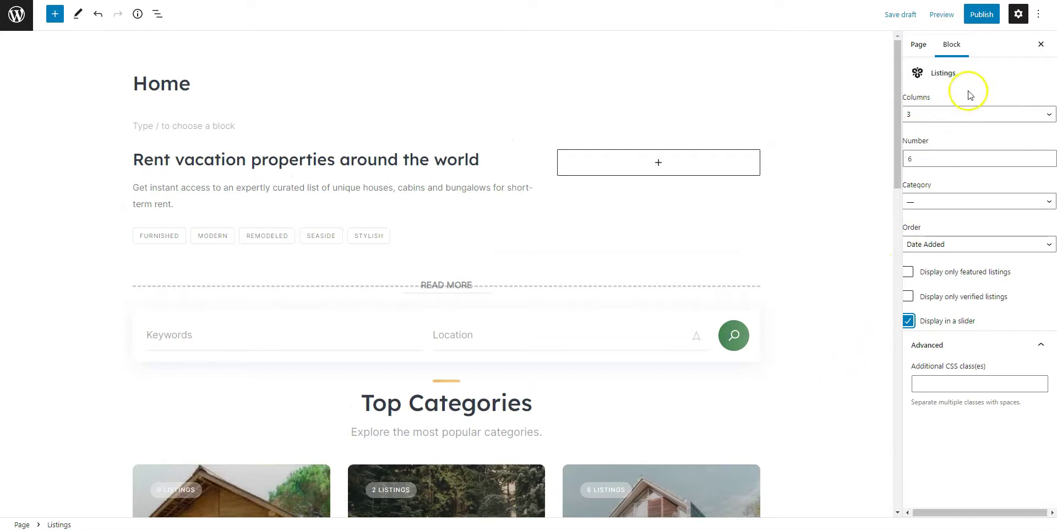
# Step: Publish the Home page, confirming in the pre-publish panel, and return to the dashboard
pyautogui.click(979, 19)
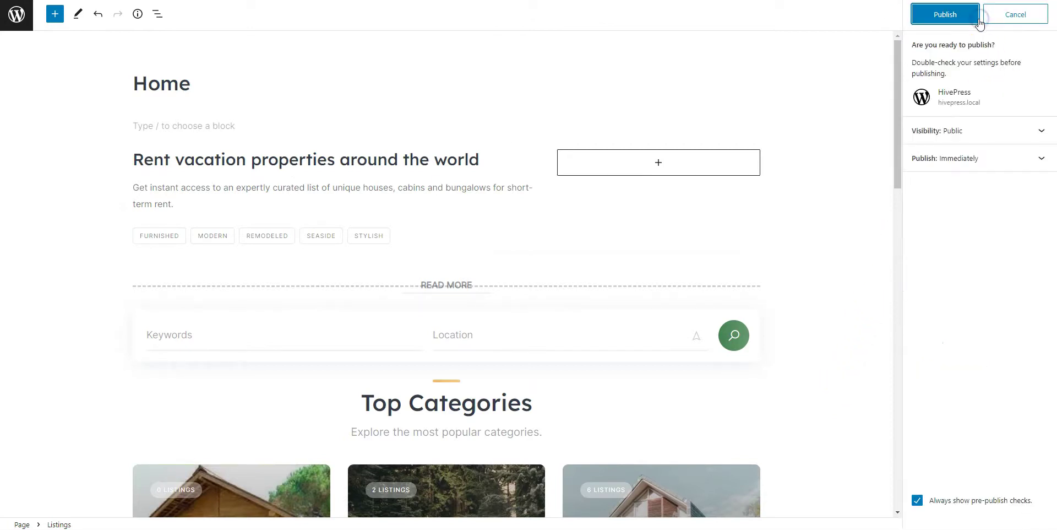
pyautogui.click(951, 19)
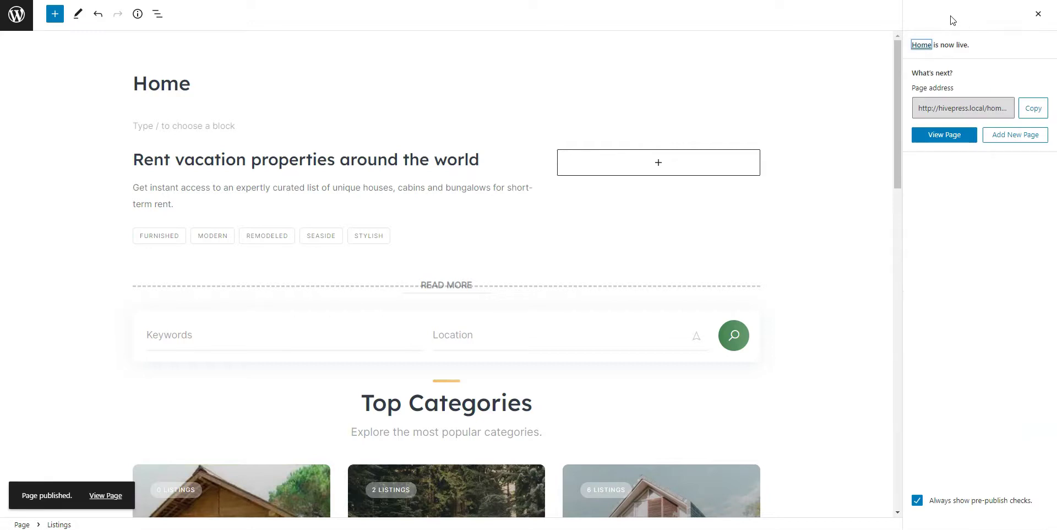
pyautogui.click(16, 15)
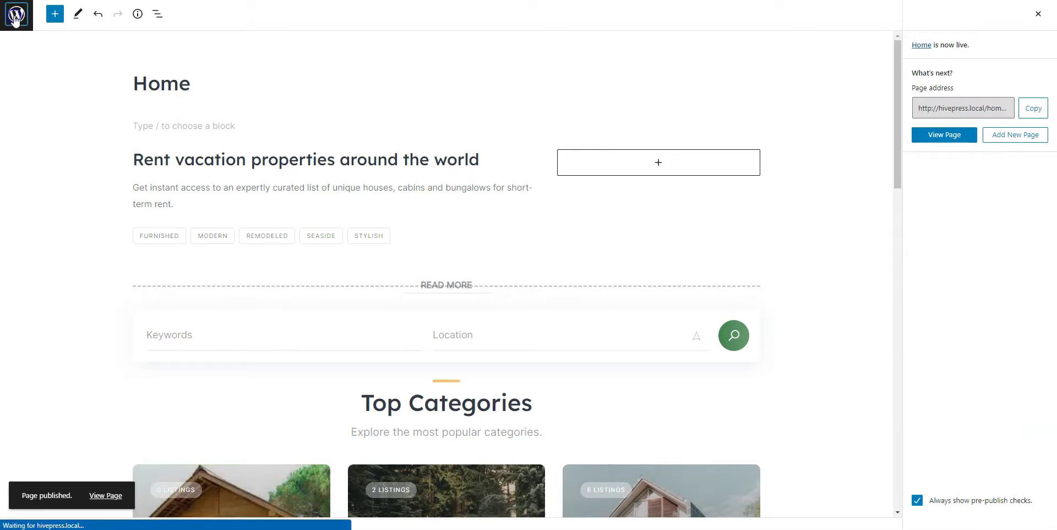
# Step: In Reading settings, make the static page Home the homepage and save changes
pyautogui.moveTo(33, 352)
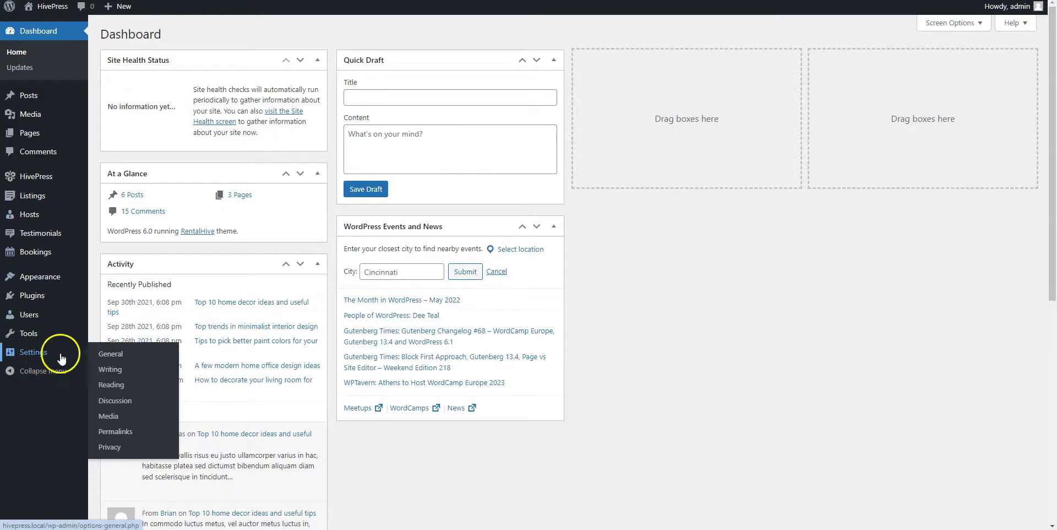
pyautogui.click(112, 385)
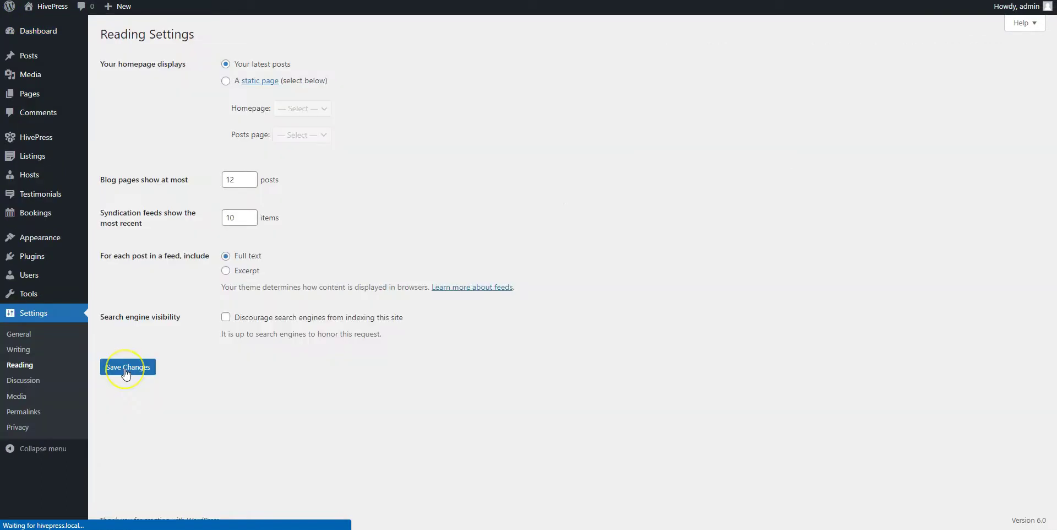
pyautogui.click(226, 82)
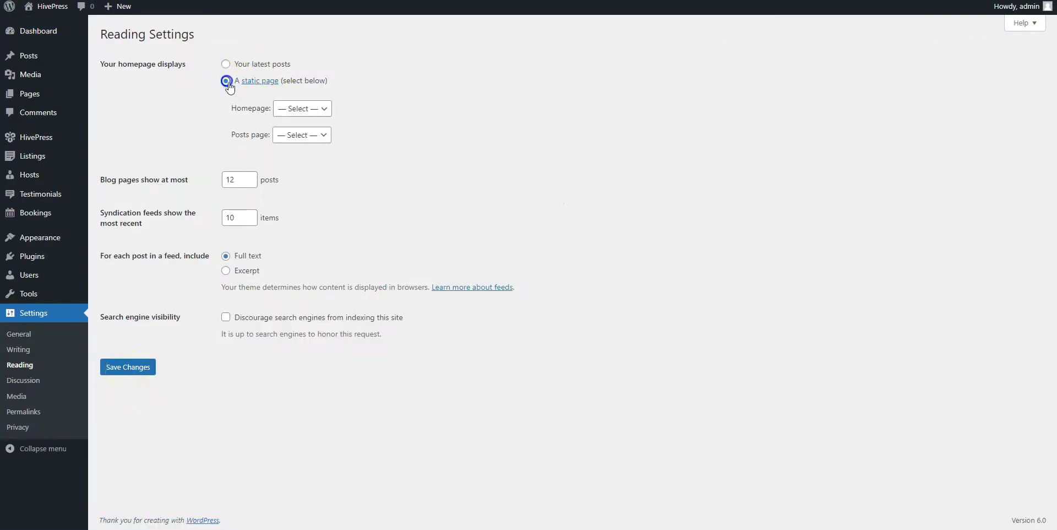
pyautogui.click(295, 109)
pyautogui.click(296, 149)
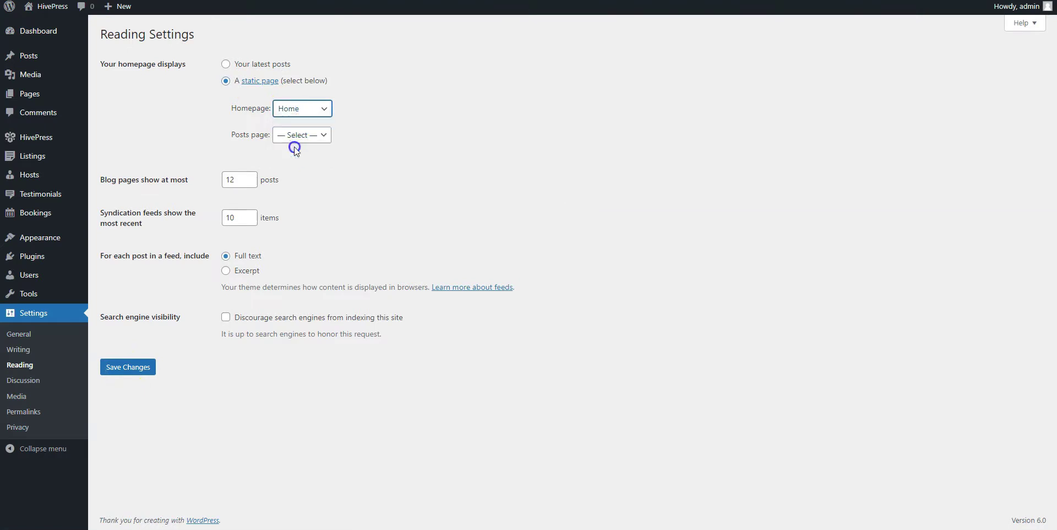
pyautogui.click(138, 370)
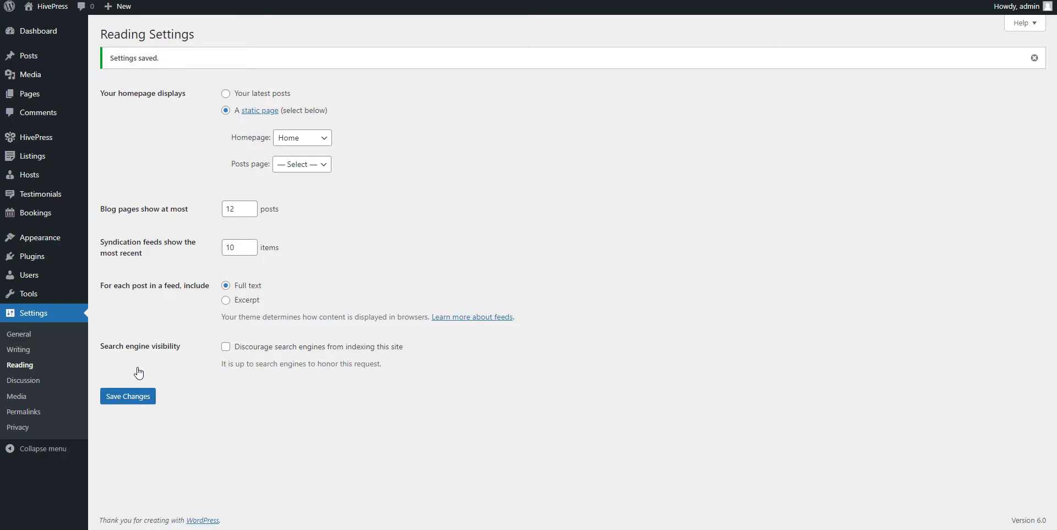
# Step: Visit the site's front page and scroll through the new RentalHive homepage
pyautogui.click(52, 6)
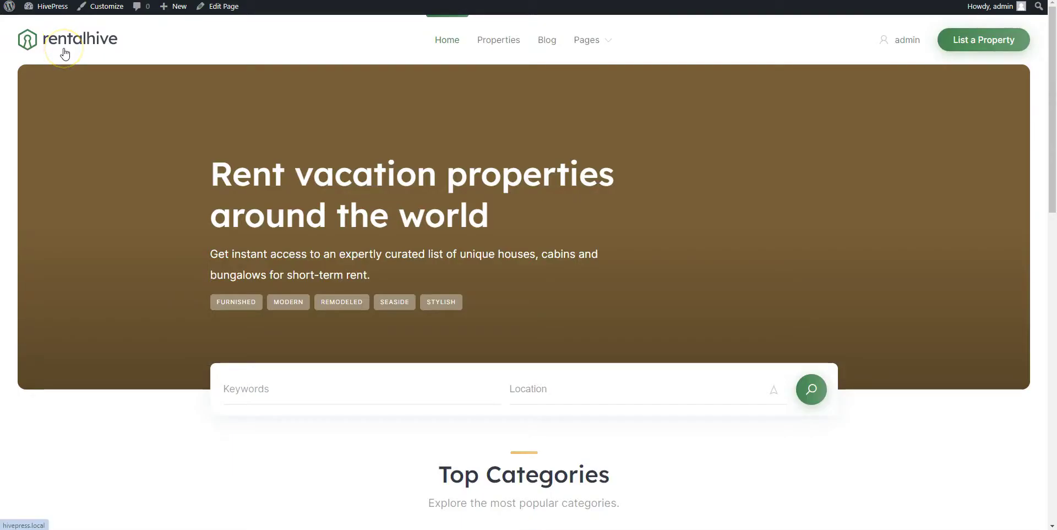
pyautogui.scroll(-10, 65, 54)
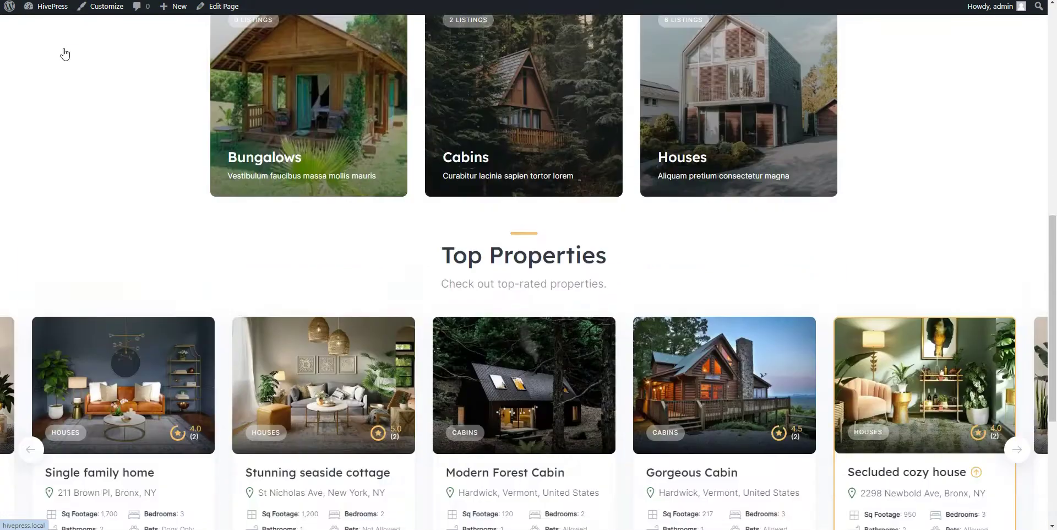
pyautogui.scroll(-4, 64, 54)
pyautogui.scroll(5, 64, 53)
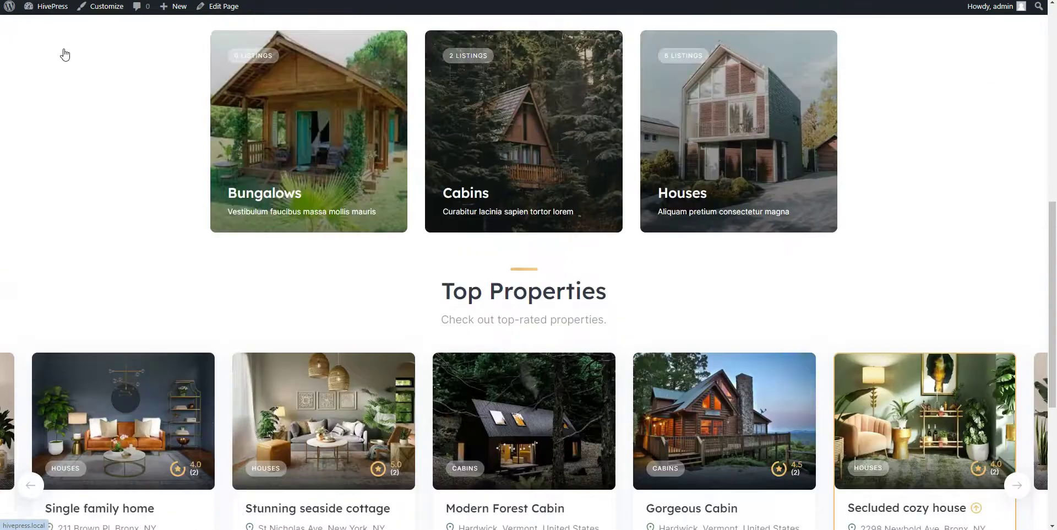
pyautogui.scroll(9, 65, 54)
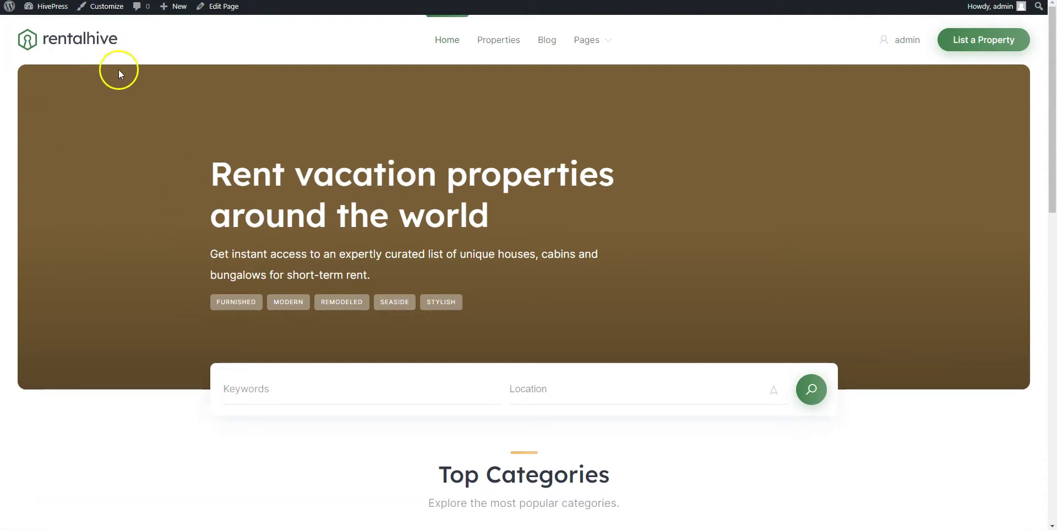
pyautogui.click(110, 8)
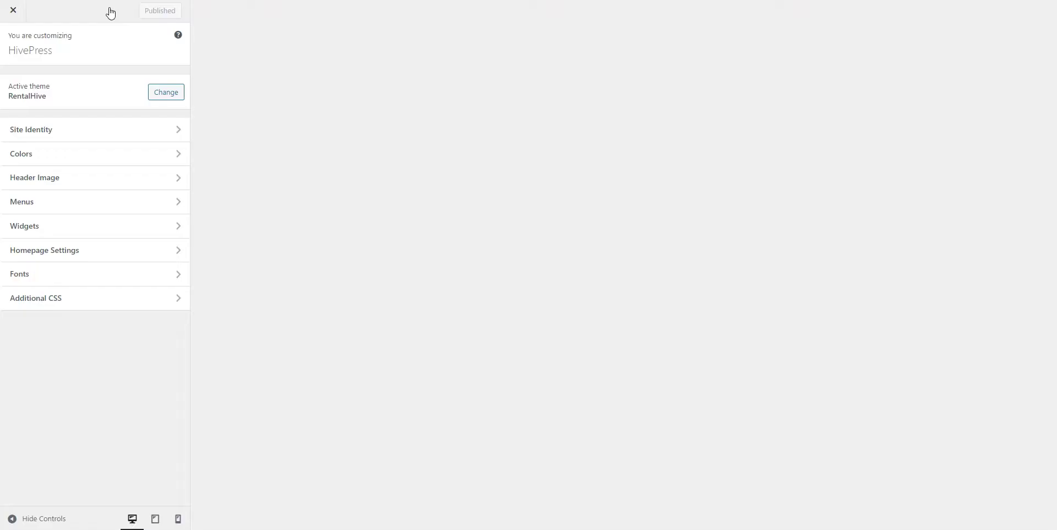
# Step: Upload Header.jpg as the header image, crop it, and publish
pyautogui.click(83, 179)
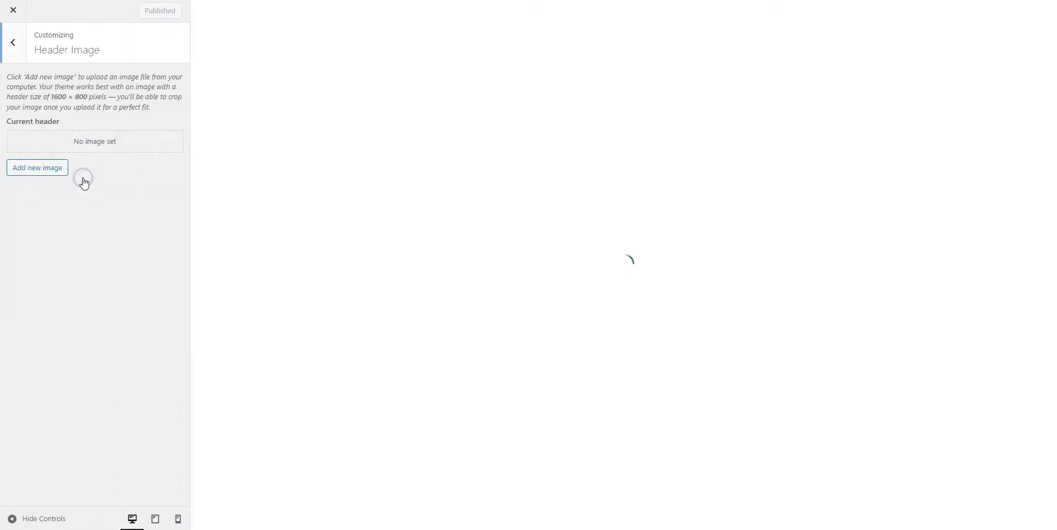
pyautogui.click(54, 170)
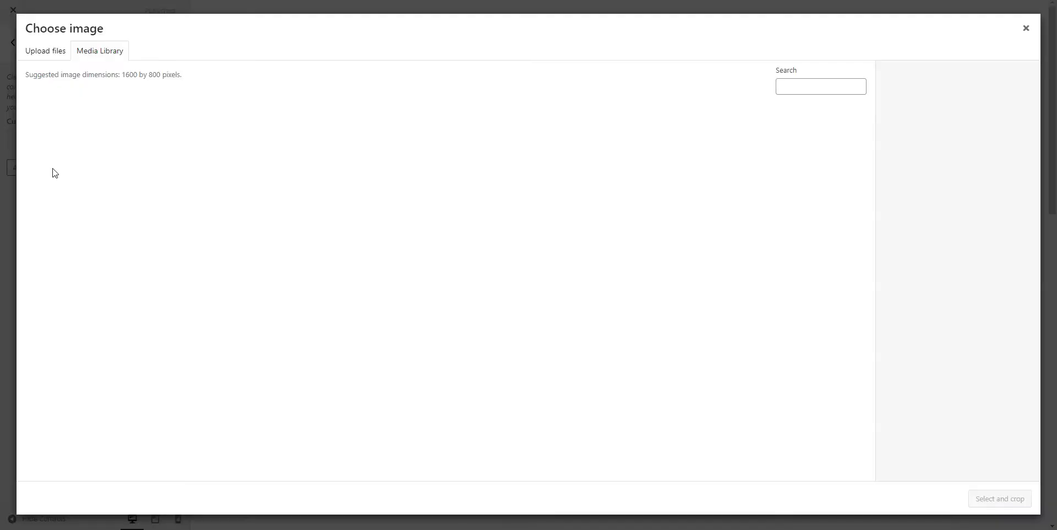
pyautogui.click(64, 51)
pyautogui.click(495, 246)
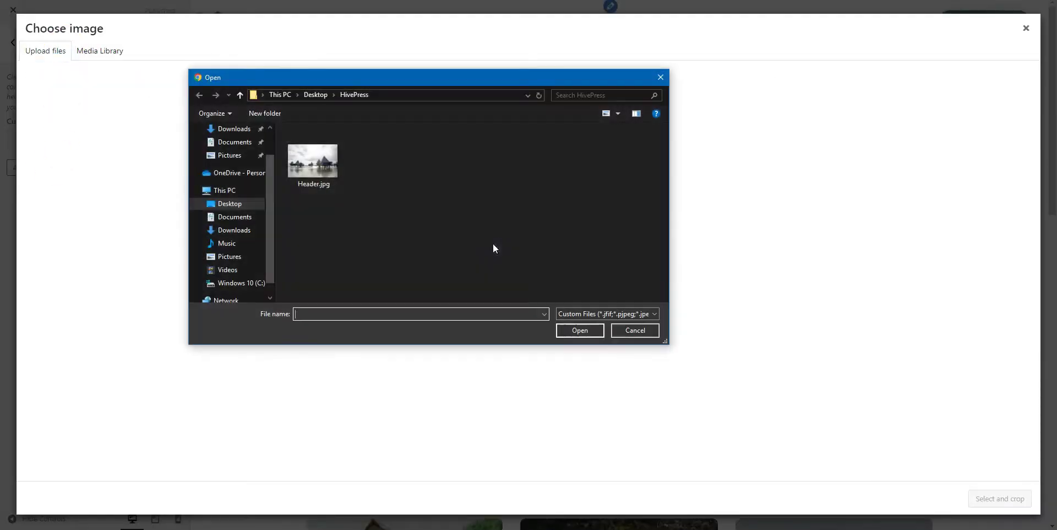
pyautogui.click(316, 176)
pyautogui.click(573, 329)
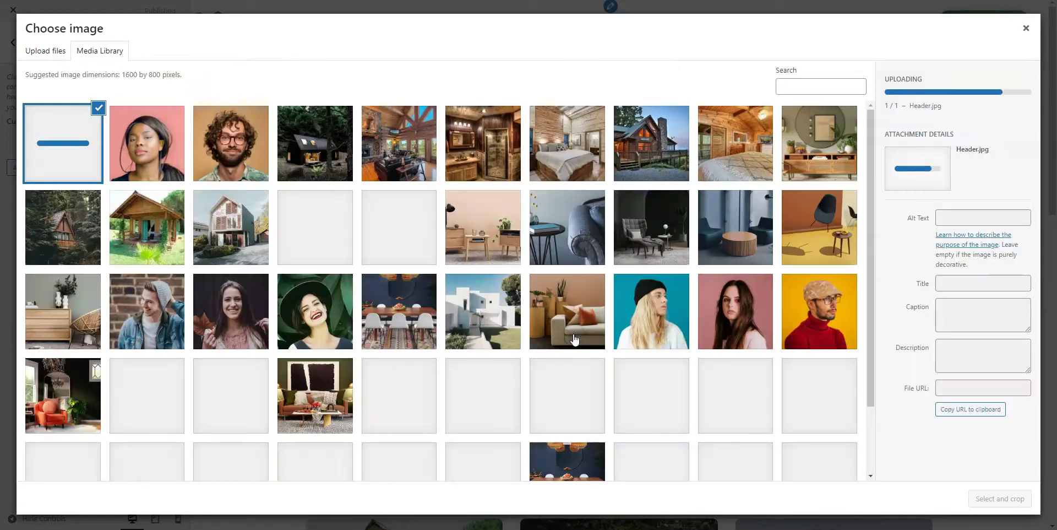
pyautogui.click(997, 497)
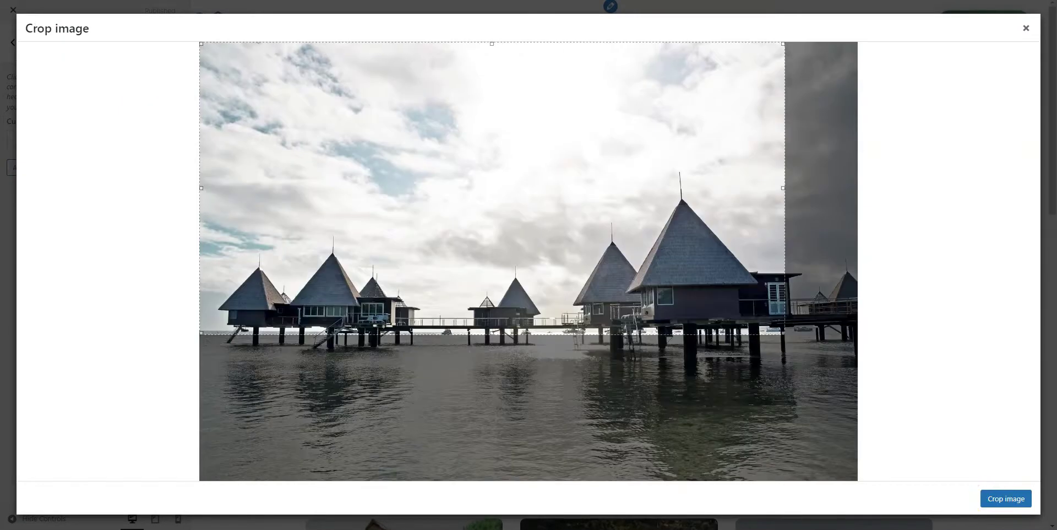
pyautogui.moveTo(578, 283); pyautogui.dragTo(568, 358)
pyautogui.click(994, 504)
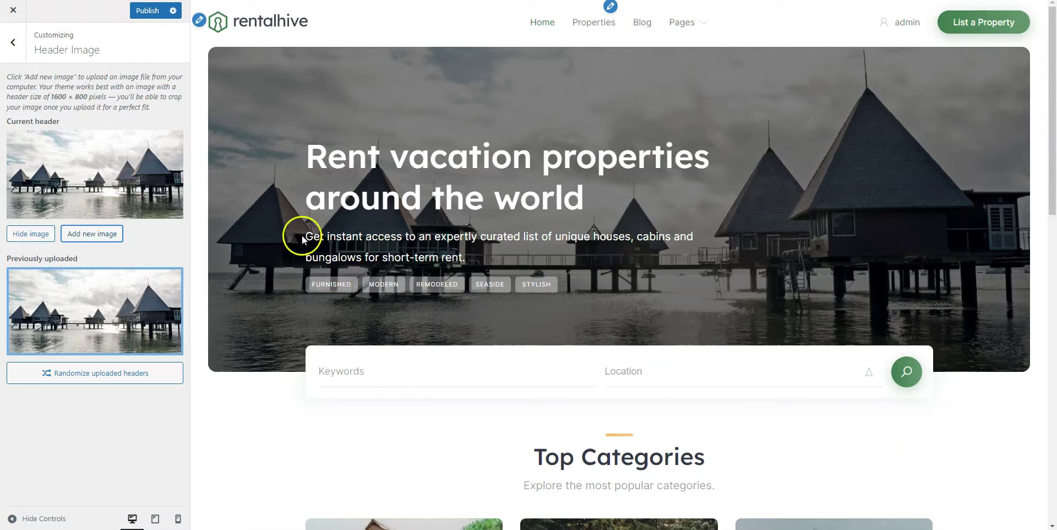
pyautogui.click(148, 10)
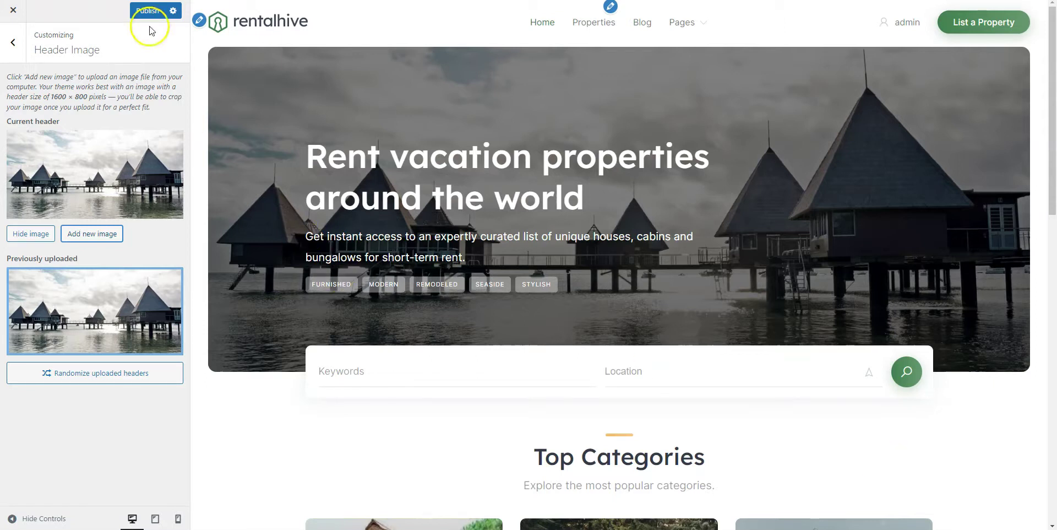
# Step: Exit the customizer and scroll through the live homepage, clearing the Location field
pyautogui.click(13, 9)
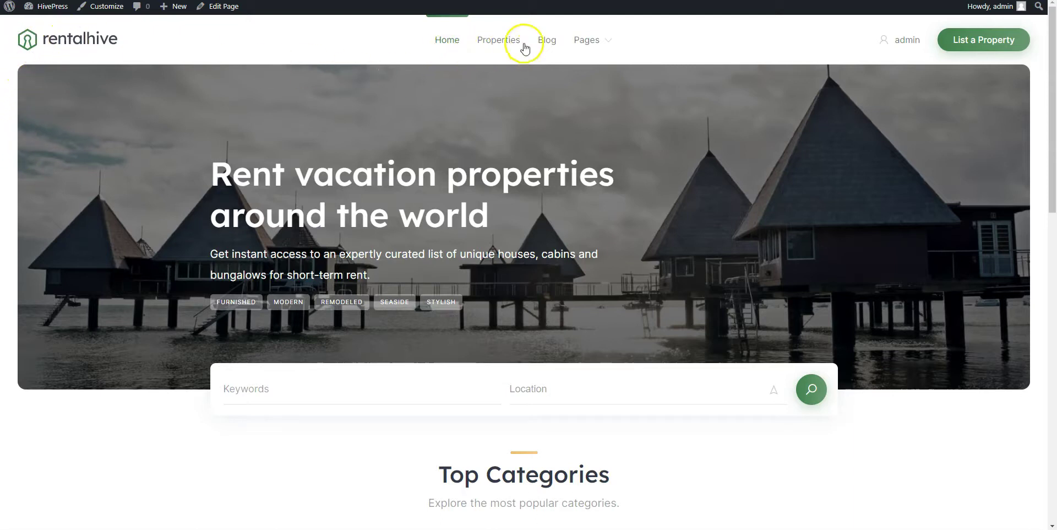
pyautogui.moveTo(606, 41)
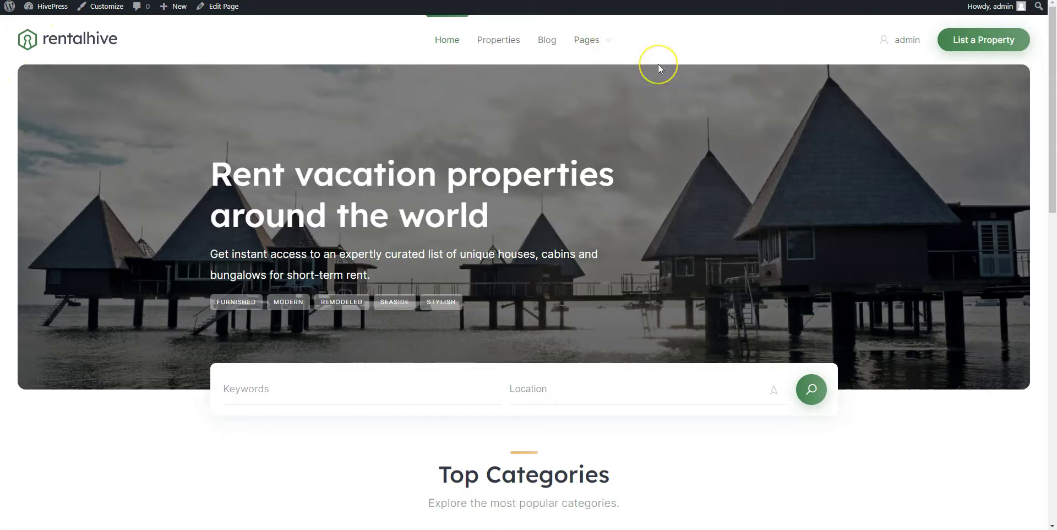
pyautogui.scroll(-3, 659, 64)
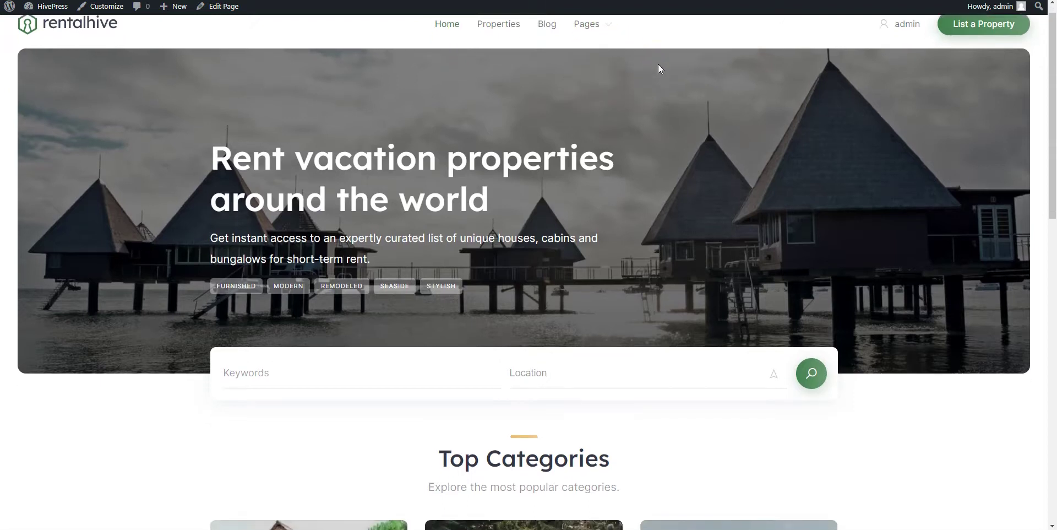
pyautogui.scroll(-3, 659, 65)
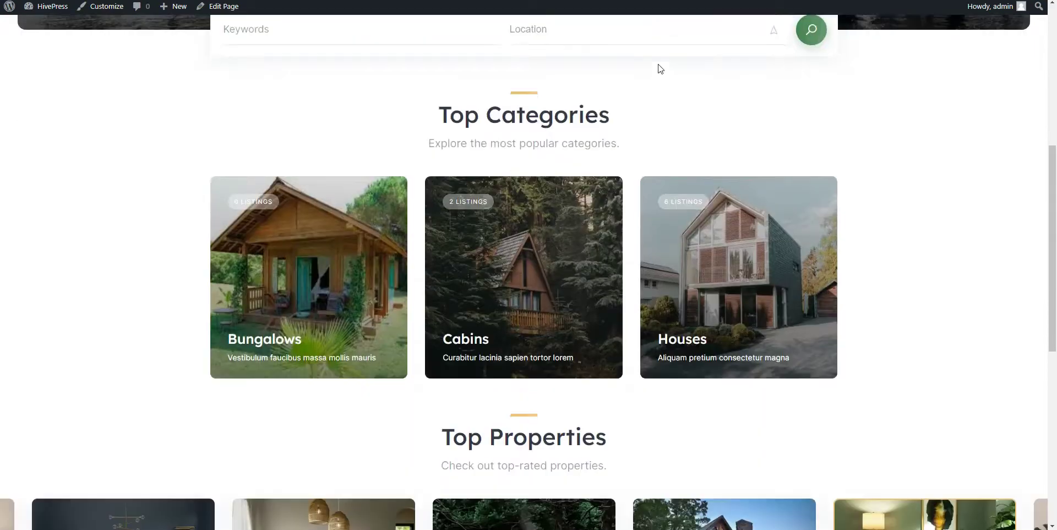
pyautogui.scroll(-3, 660, 69)
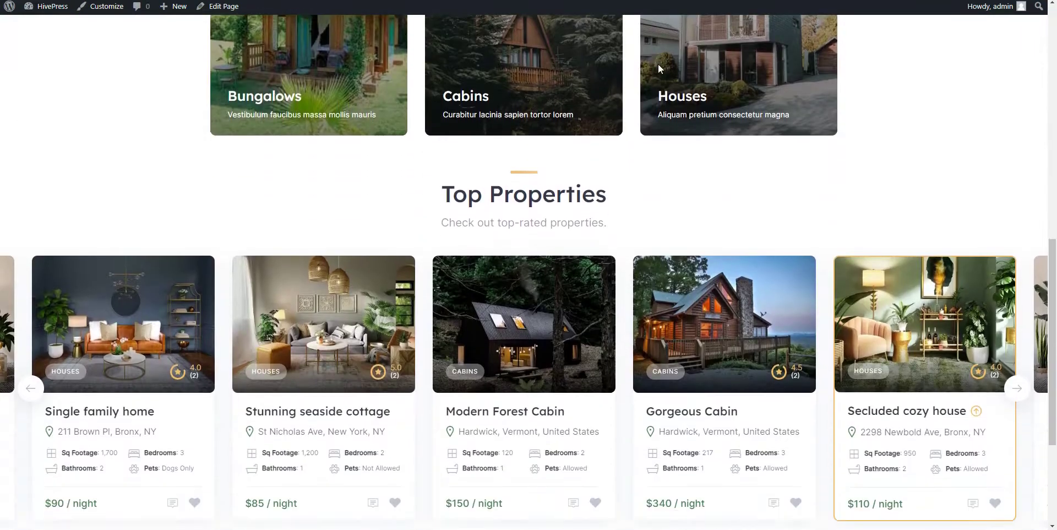
pyautogui.scroll(-1, 660, 70)
pyautogui.scroll(-3, 660, 69)
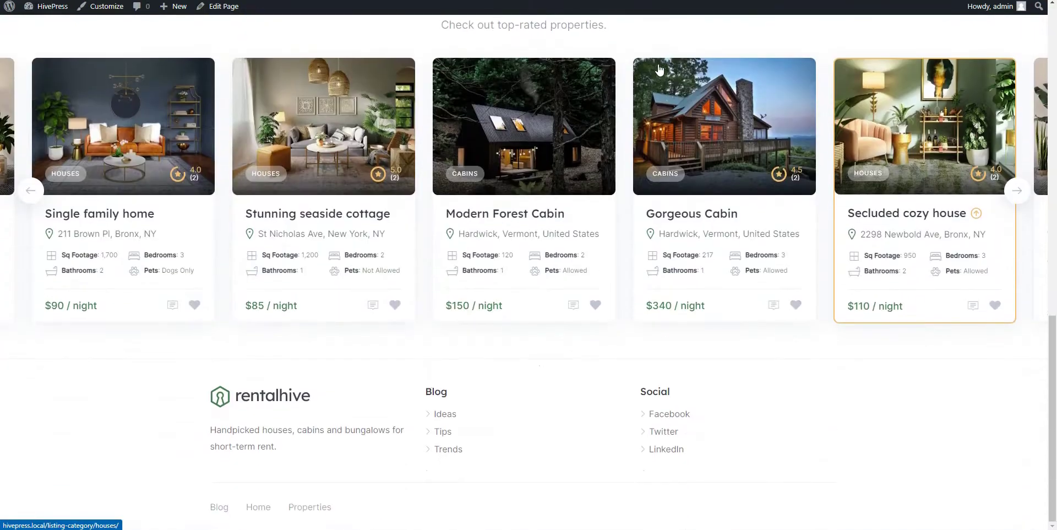
pyautogui.scroll(6, 659, 69)
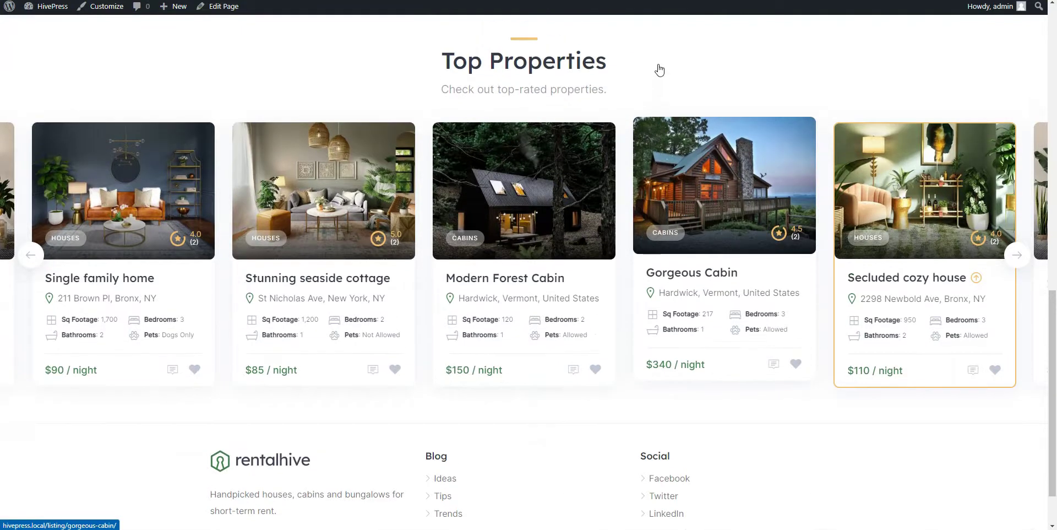
pyautogui.scroll(7, 660, 69)
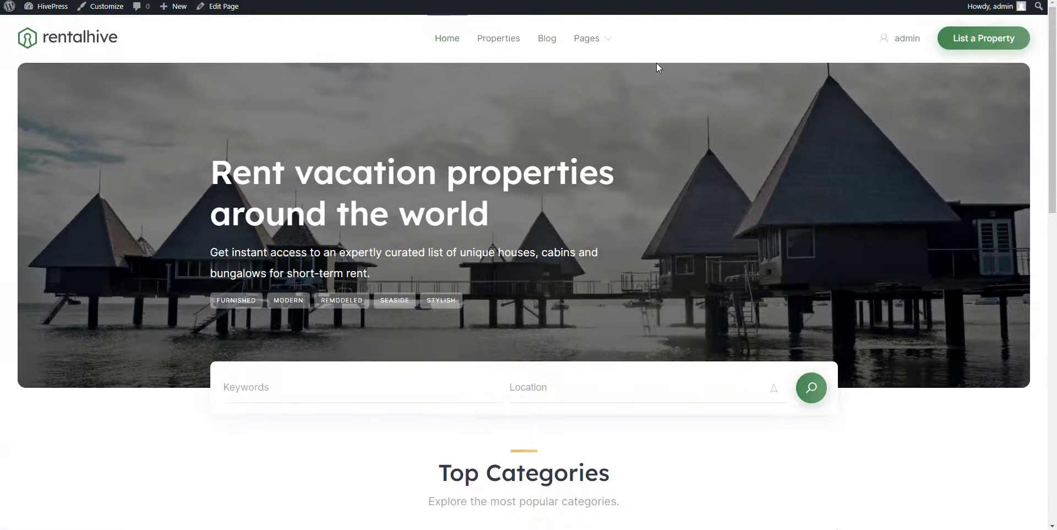
pyautogui.scroll(-2, 657, 65)
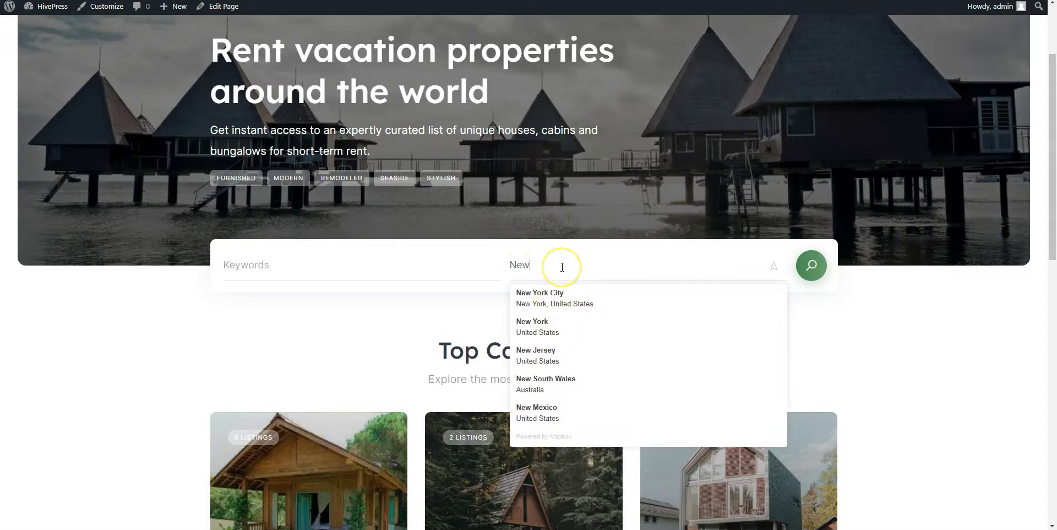
pyautogui.press('BackSpace')
pyautogui.scroll(-5, 648, 351)
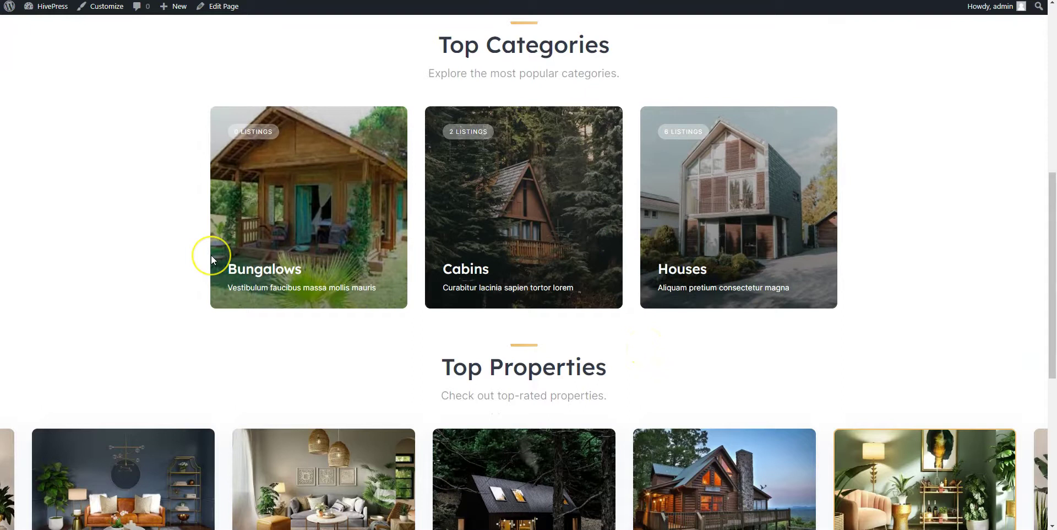
pyautogui.scroll(-4, 210, 256)
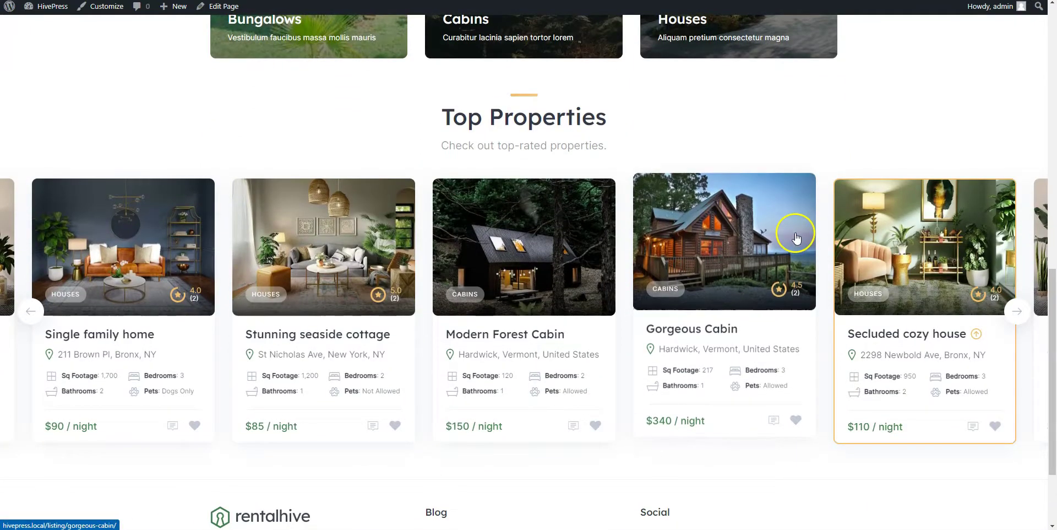
# Step: Advance the Top Properties carousel three times, then scroll back up
pyautogui.click(1018, 311)
pyautogui.click(1019, 312)
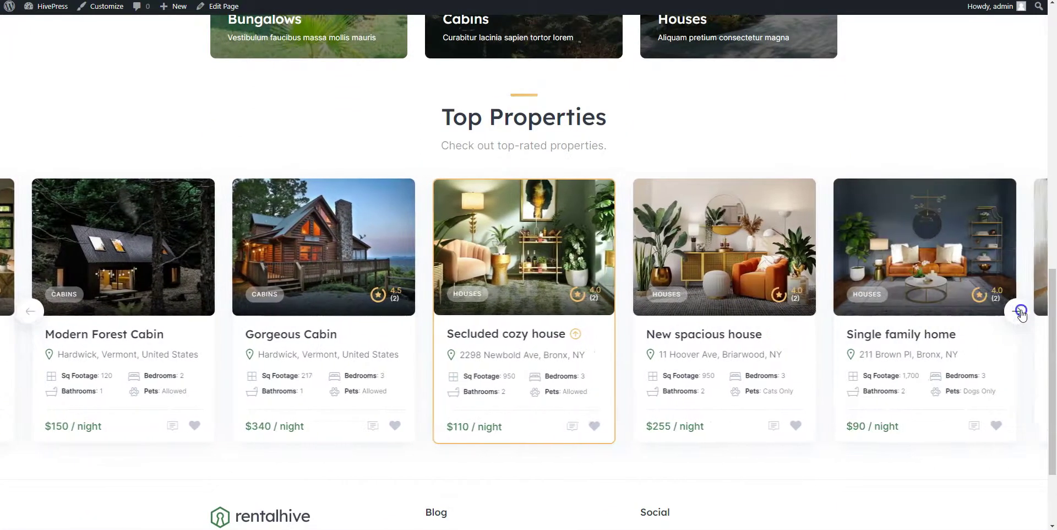
pyautogui.click(1019, 312)
pyautogui.scroll(6, 1021, 314)
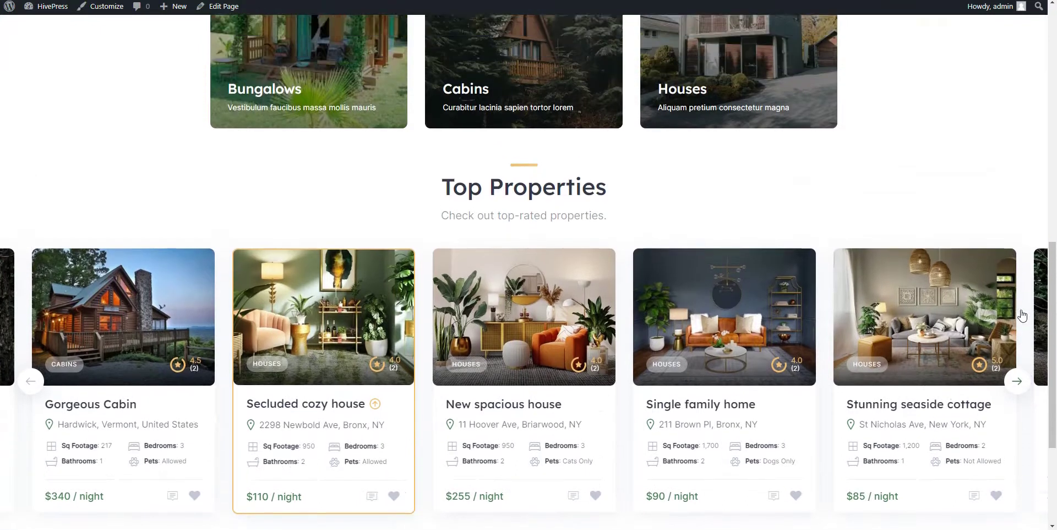
# Step: Open the Cabins category listings from the homepage
pyautogui.click(544, 344)
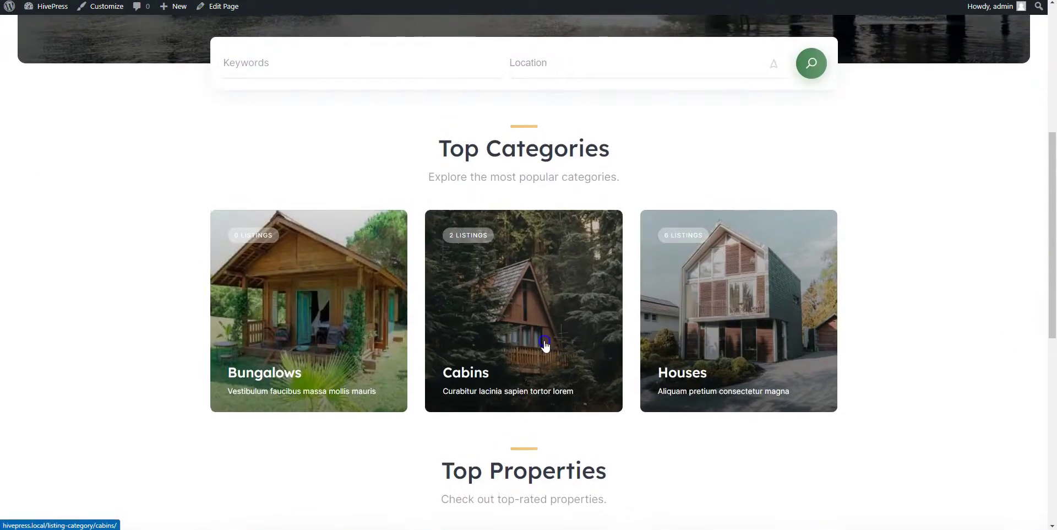
pyautogui.scroll(-2, 545, 345)
pyautogui.scroll(-2, 543, 344)
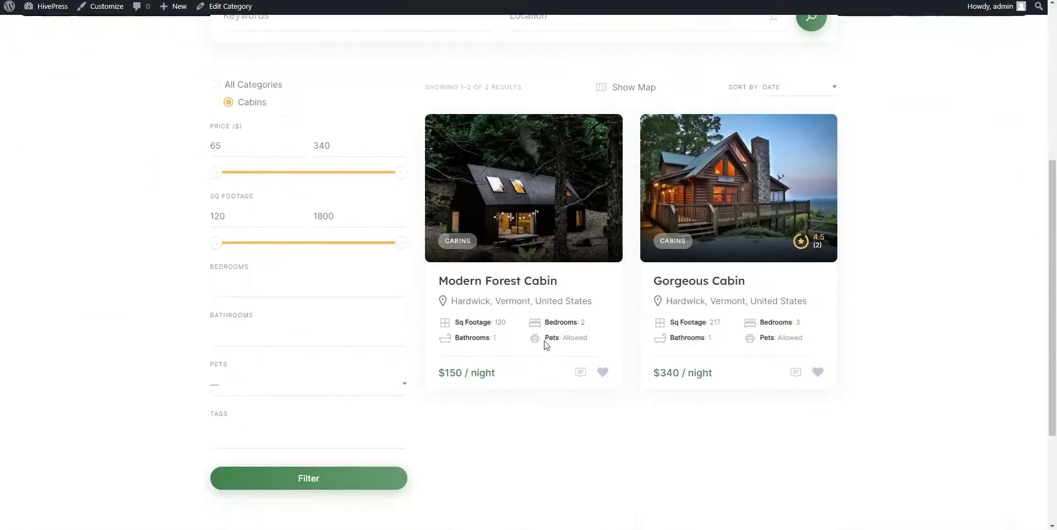
pyautogui.click(508, 295)
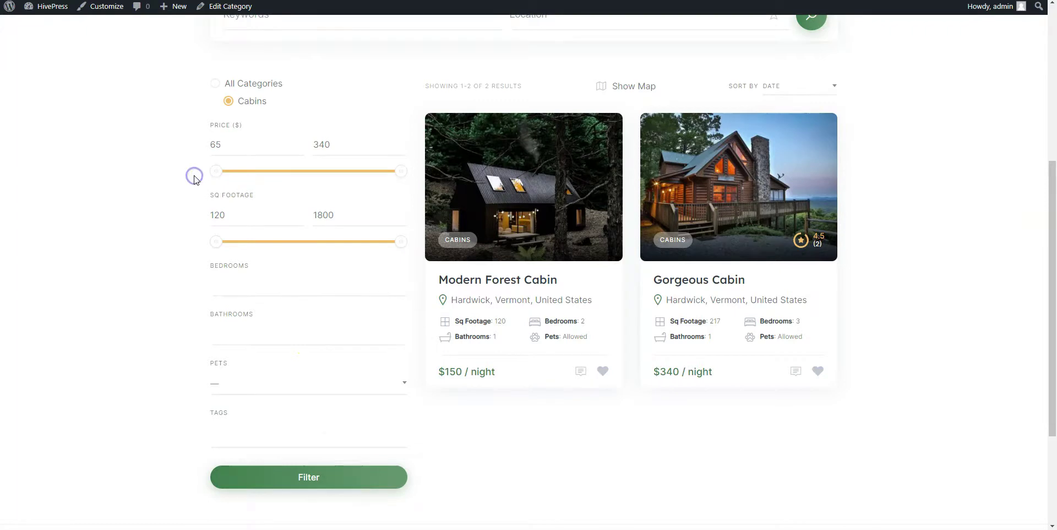
pyautogui.scroll(2, 193, 178)
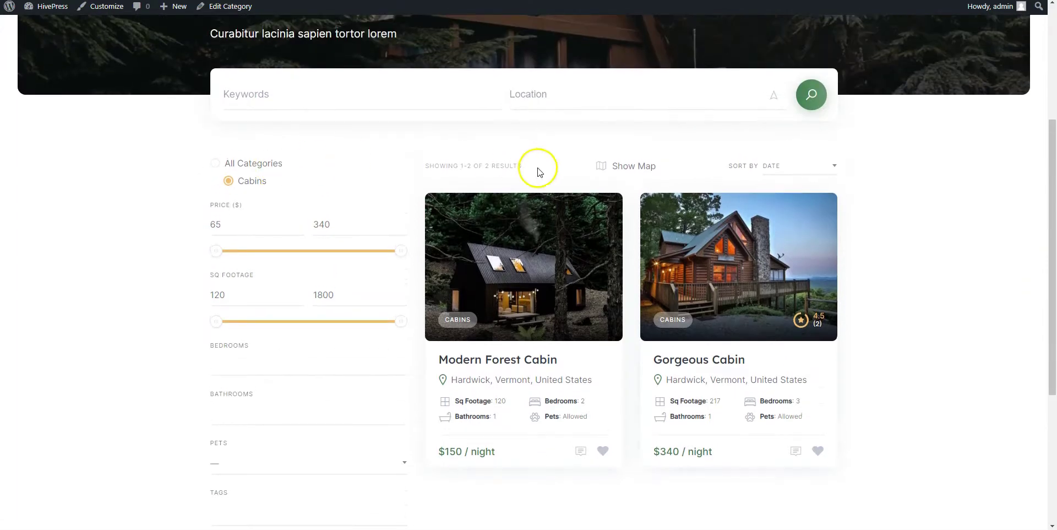
# Step: Show the Mapbox map above the Cabins results and pan around the markers
pyautogui.click(620, 166)
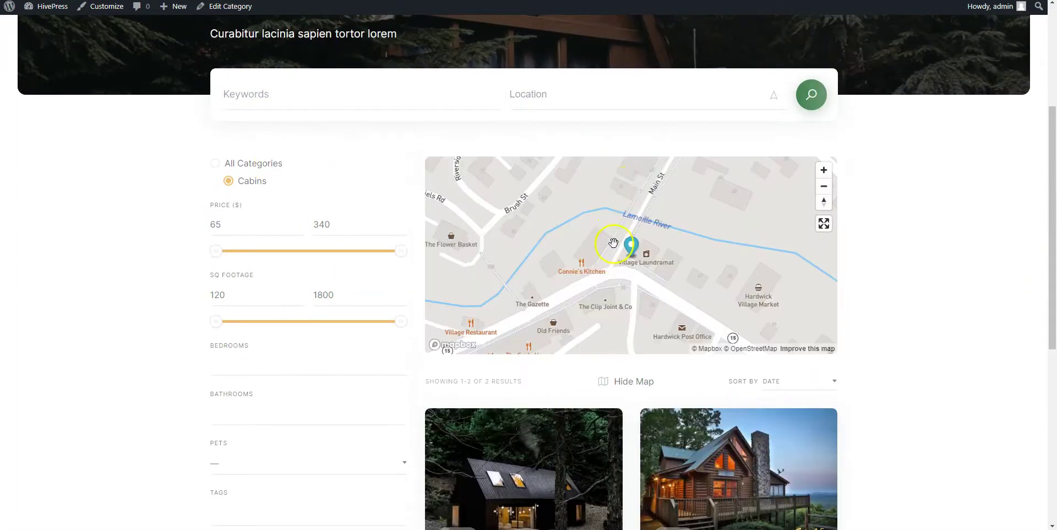
pyautogui.moveTo(614, 243)
pyautogui.mouseDown()
pyautogui.moveTo(539, 261)
pyautogui.moveTo(603, 315)
pyautogui.moveTo(597, 225)
pyautogui.moveTo(573, 306)
pyautogui.mouseUp()
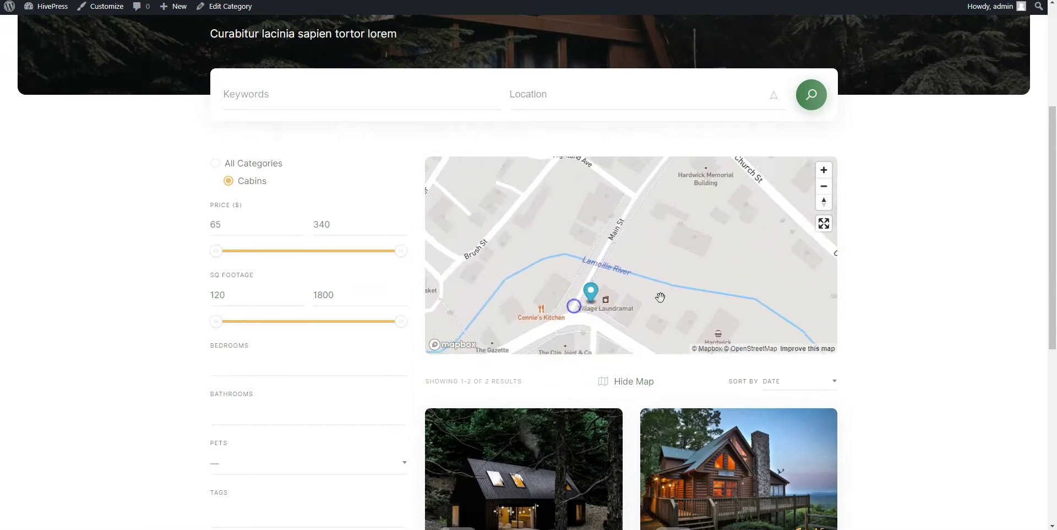
pyautogui.scroll(-2, 868, 315)
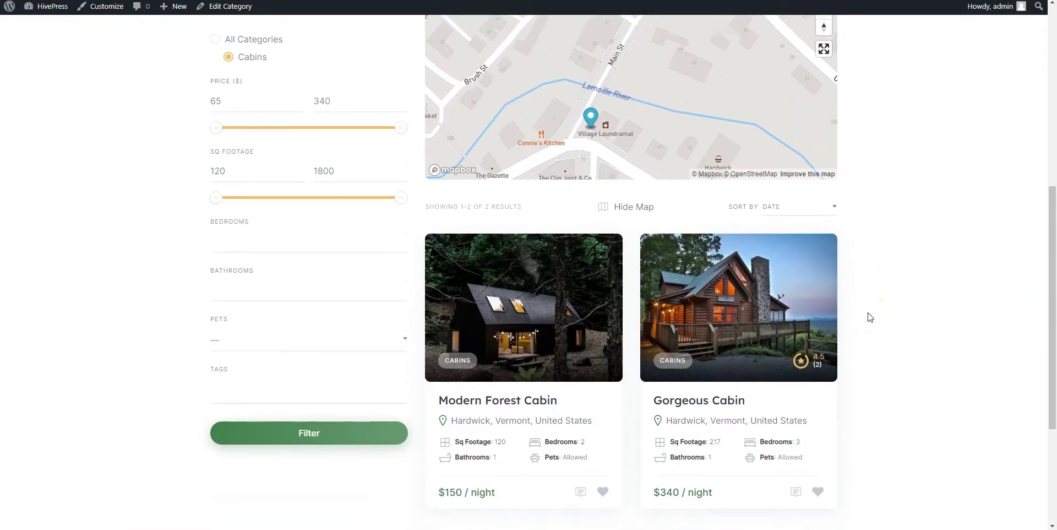
# Step: Open the Gorgeous Cabin listing and page through four gallery photos
pyautogui.click(713, 392)
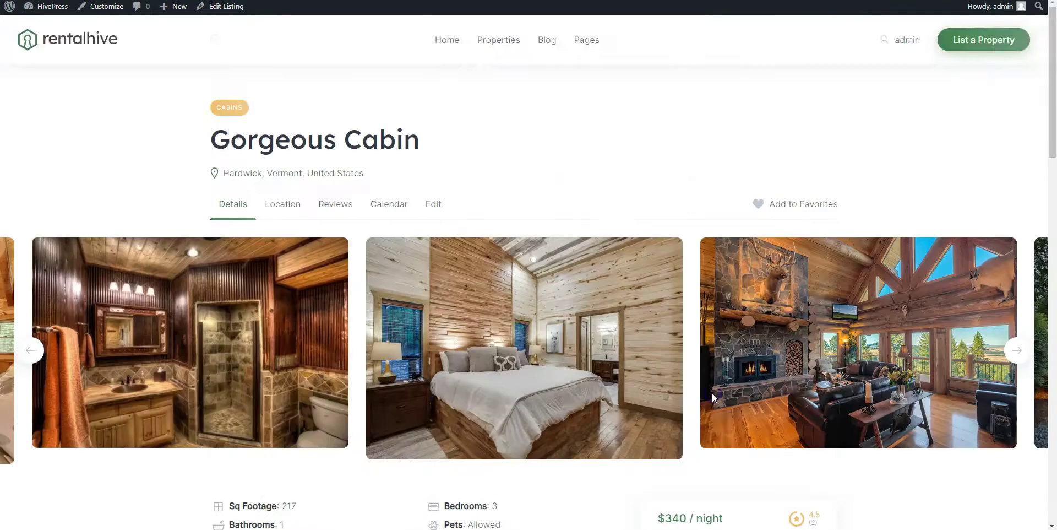
pyautogui.scroll(-1, 712, 392)
pyautogui.click(1015, 292)
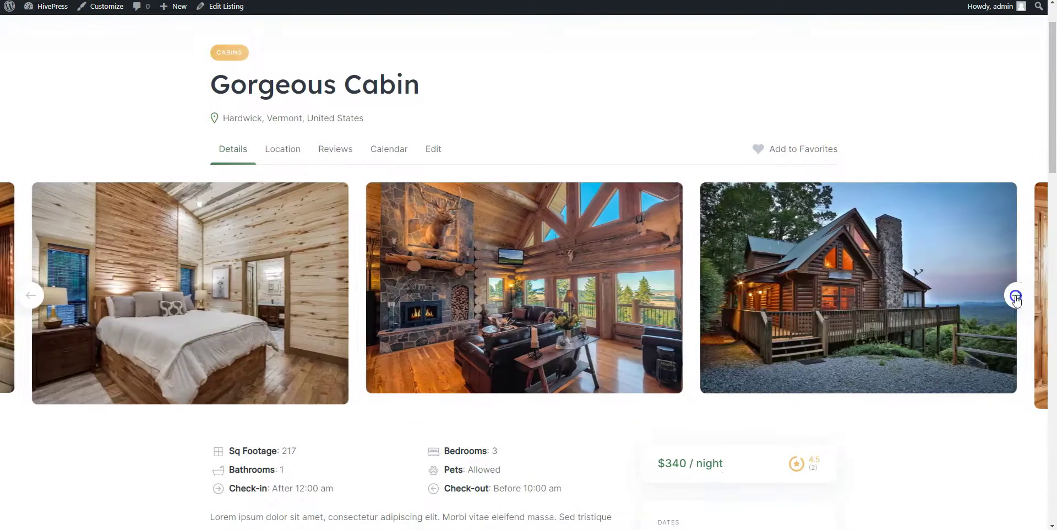
pyautogui.click(1016, 297)
pyautogui.click(1017, 297)
pyautogui.click(1017, 297)
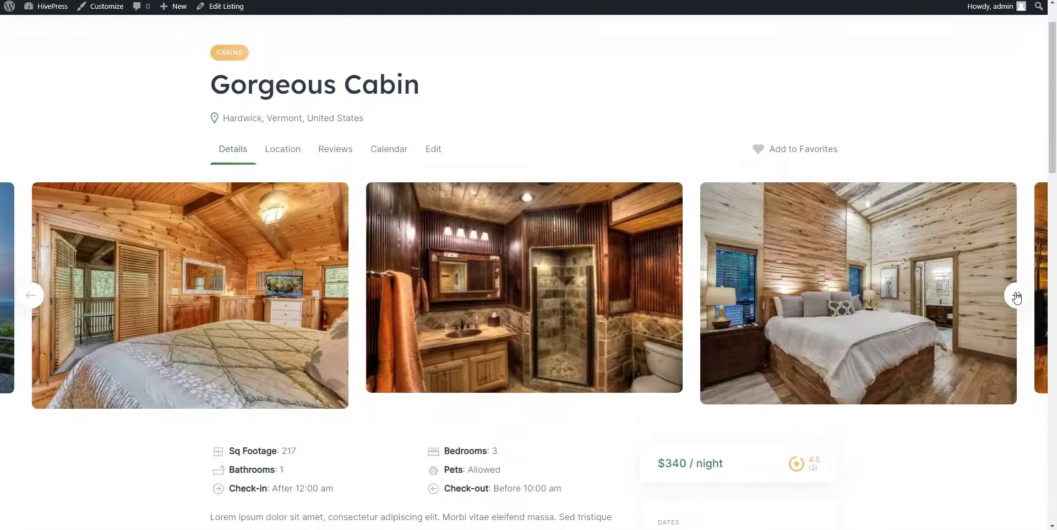
# Step: Add the Gorgeous Cabin to favorites and scroll through its reviews and related listings
pyautogui.click(786, 154)
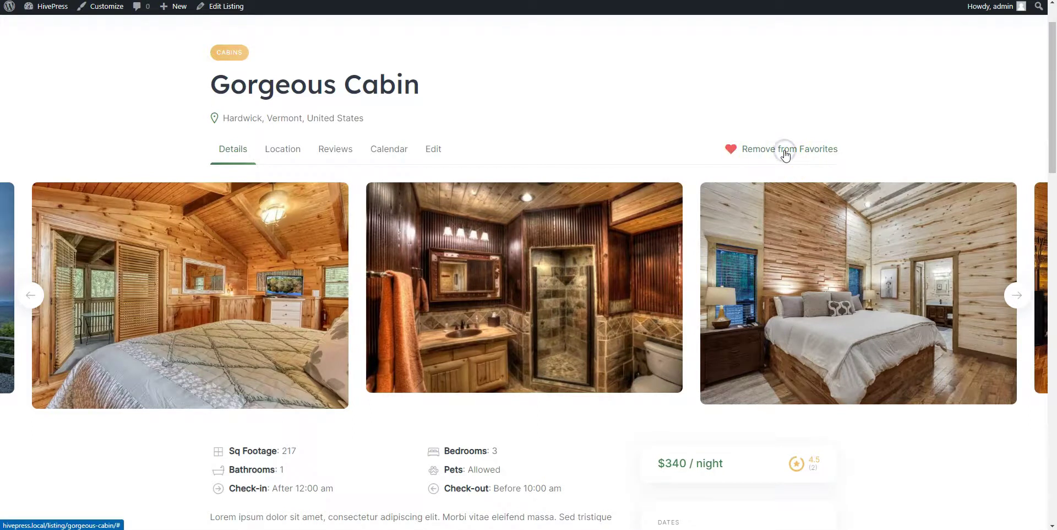
pyautogui.scroll(-4, 785, 155)
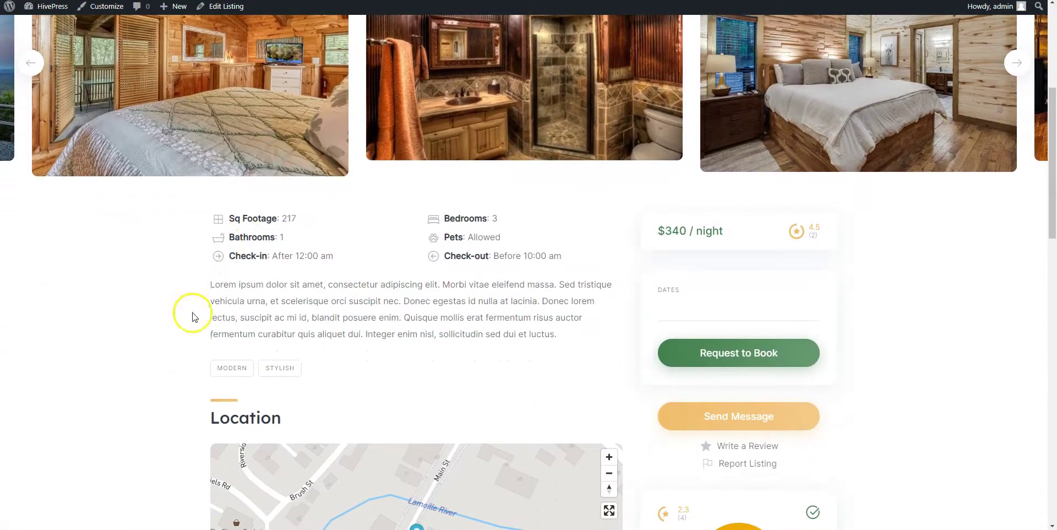
pyautogui.scroll(-3, 473, 252)
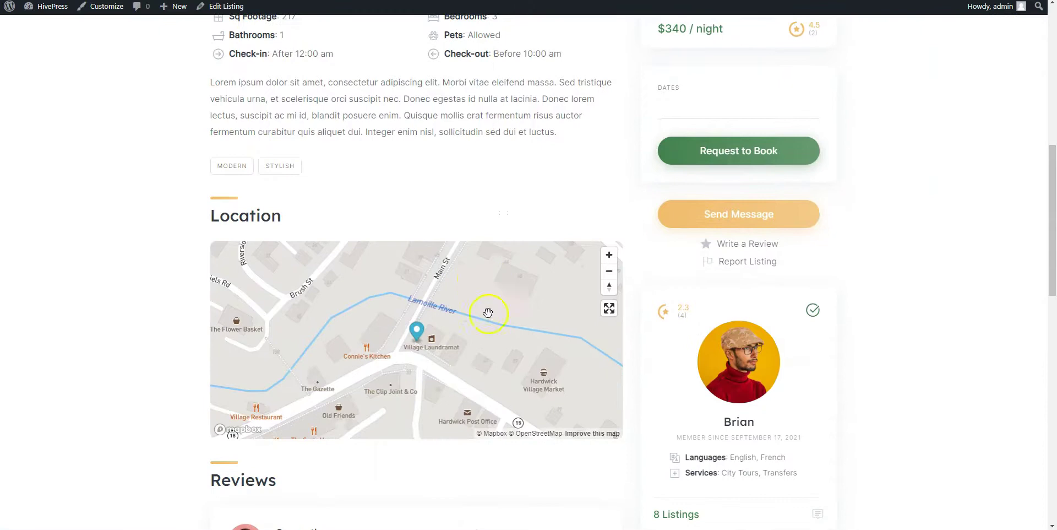
pyautogui.scroll(-2, 488, 313)
pyautogui.scroll(2, 500, 357)
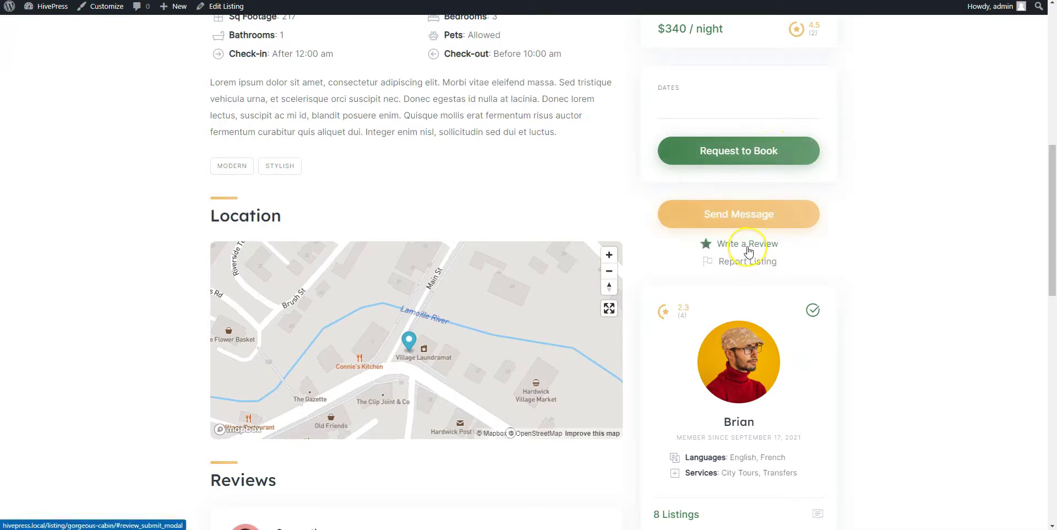
pyautogui.scroll(-5, 747, 250)
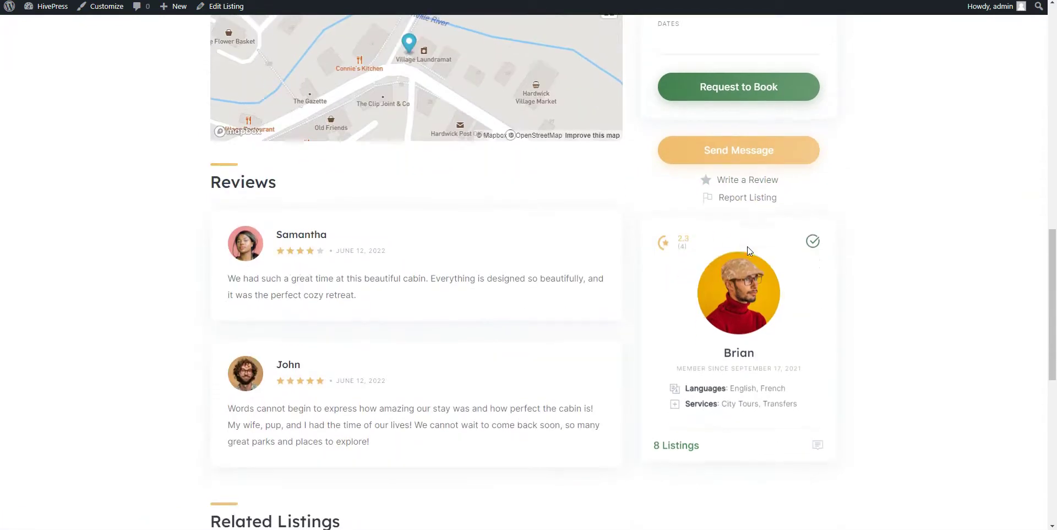
pyautogui.scroll(-4, 475, 283)
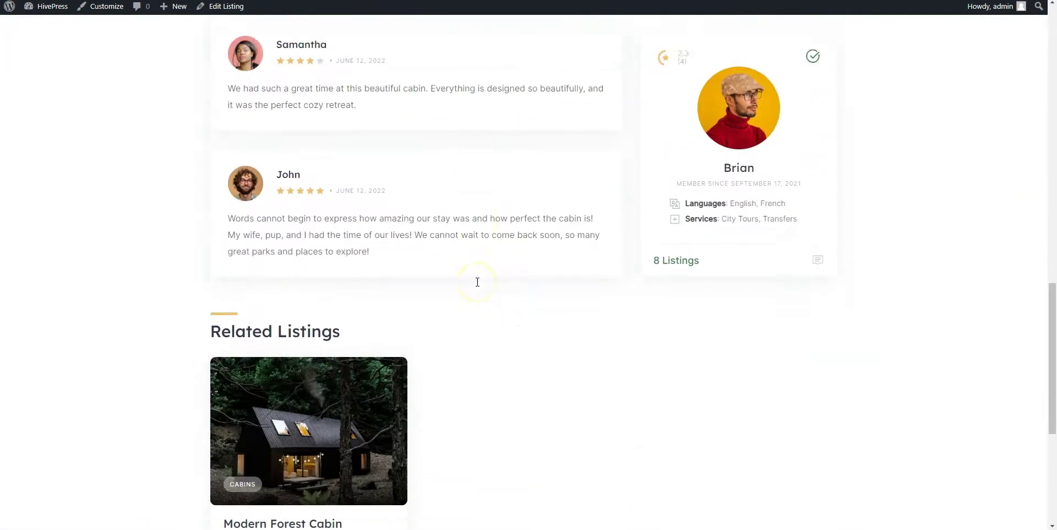
pyautogui.scroll(-4, 476, 286)
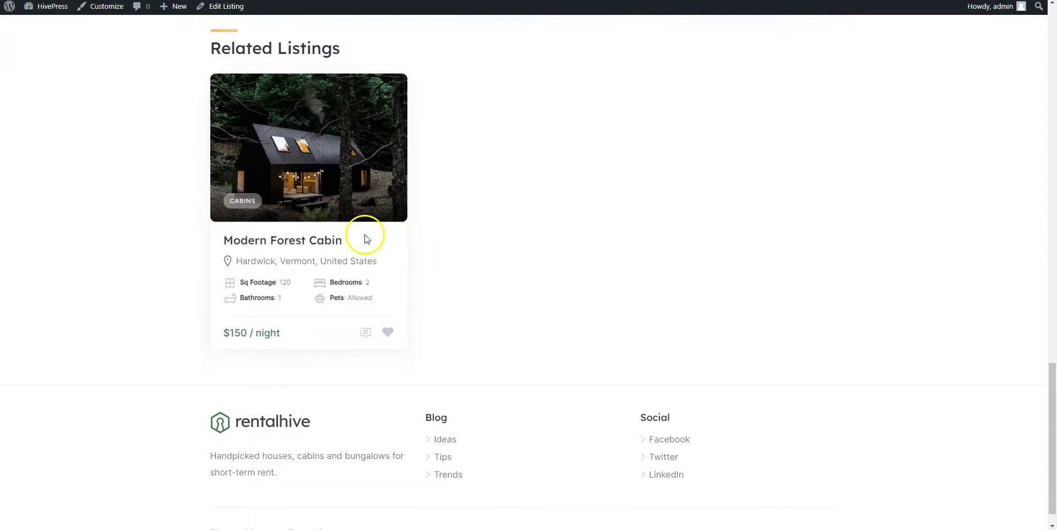
pyautogui.scroll(8, 479, 223)
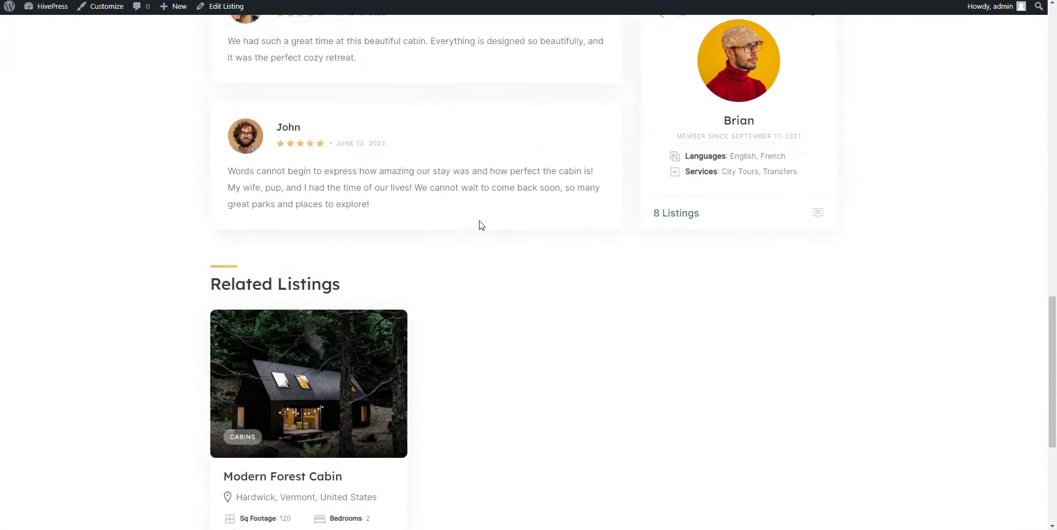
pyautogui.scroll(13, 479, 224)
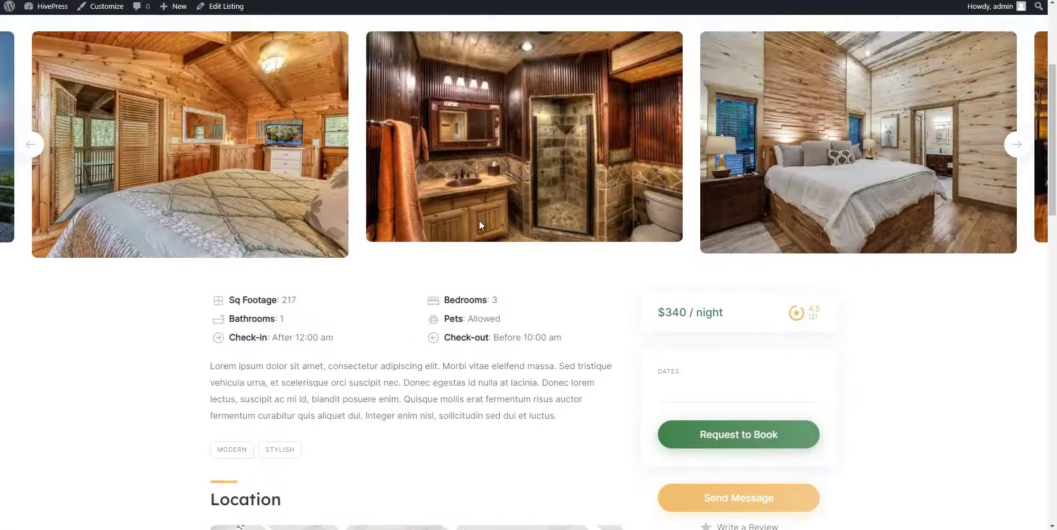
pyautogui.scroll(1, 479, 224)
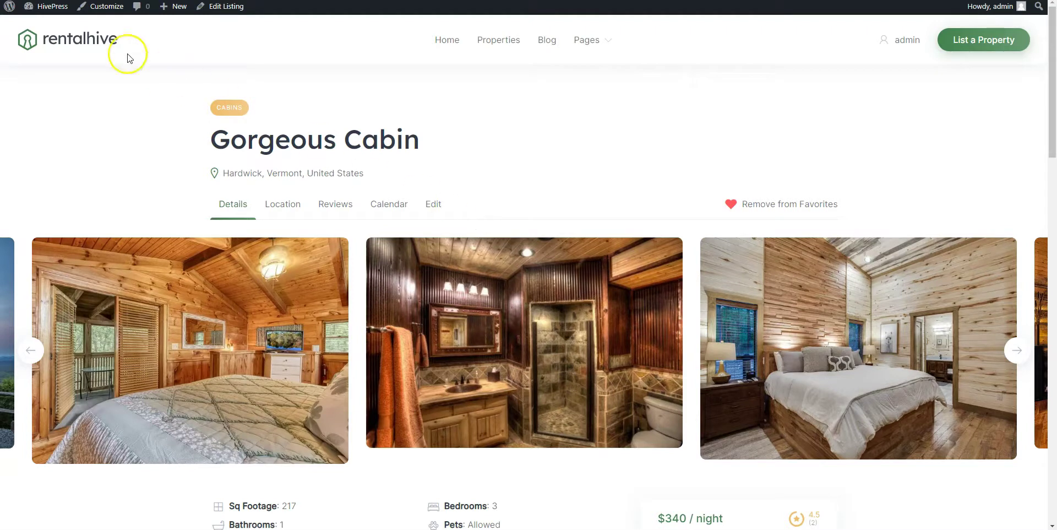
# Step: Go to the admin dashboard and open the HivePress Settings page
pyautogui.click(63, 14)
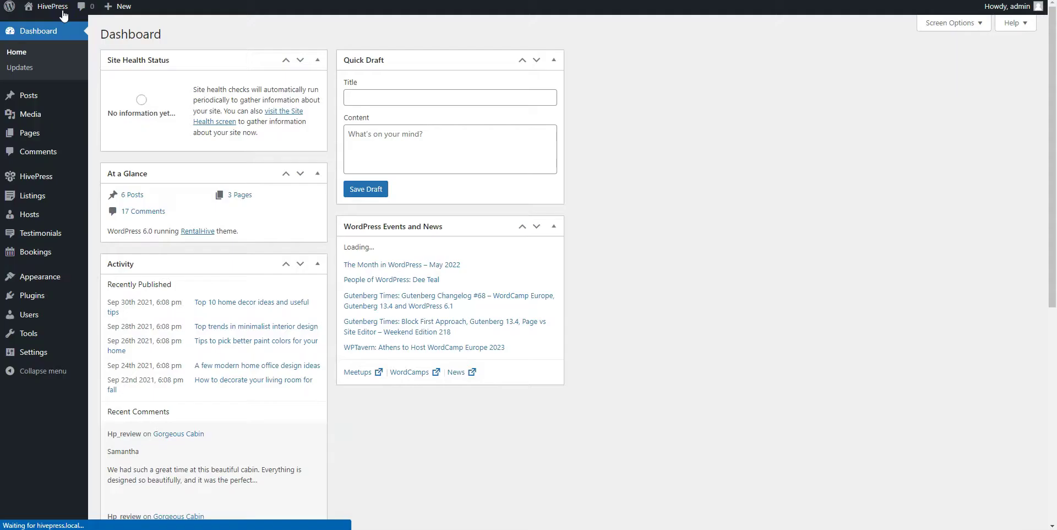
pyautogui.moveTo(42, 184)
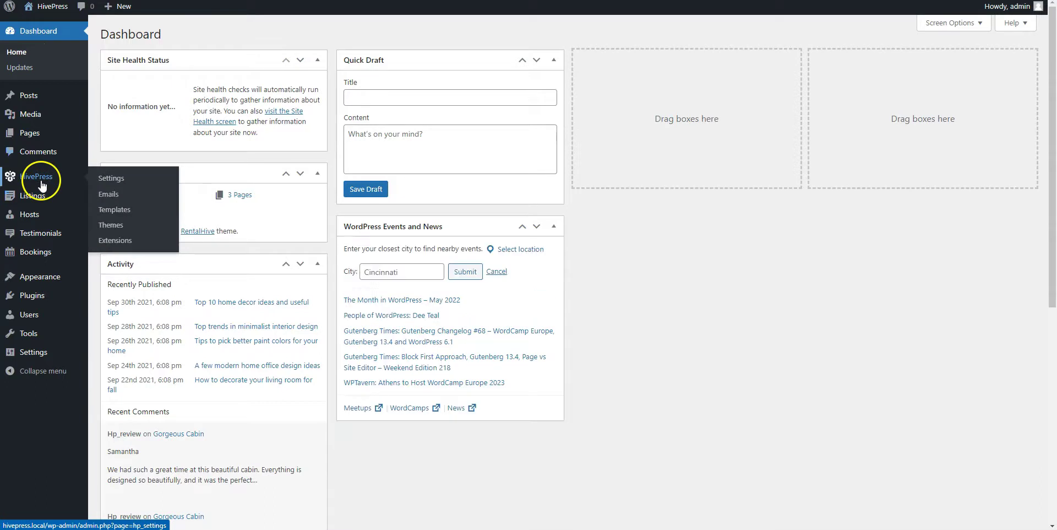
pyautogui.click(104, 178)
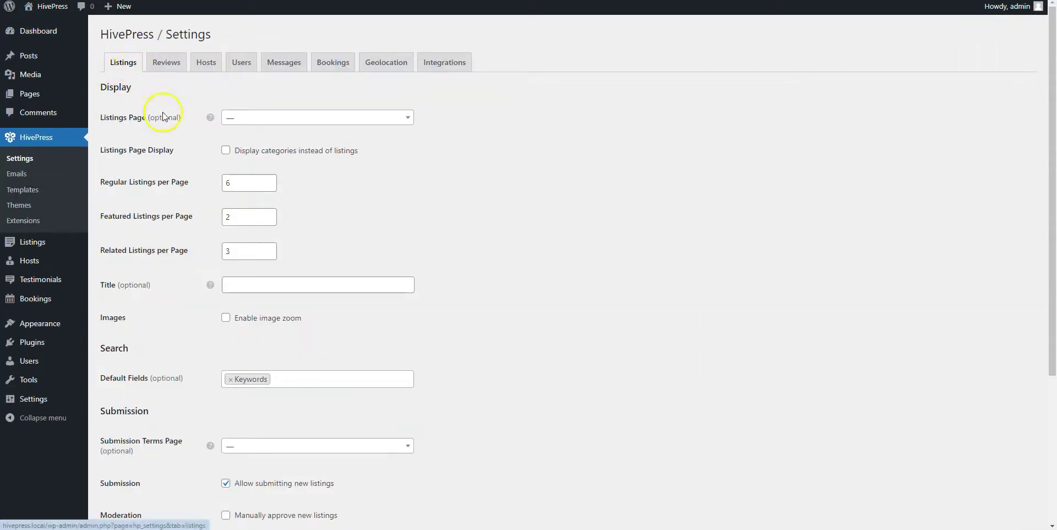
# Step: Review the Listings settings, then go back to the RentalHive front page
pyautogui.scroll(-3, 180, 140)
pyautogui.scroll(-1, 183, 145)
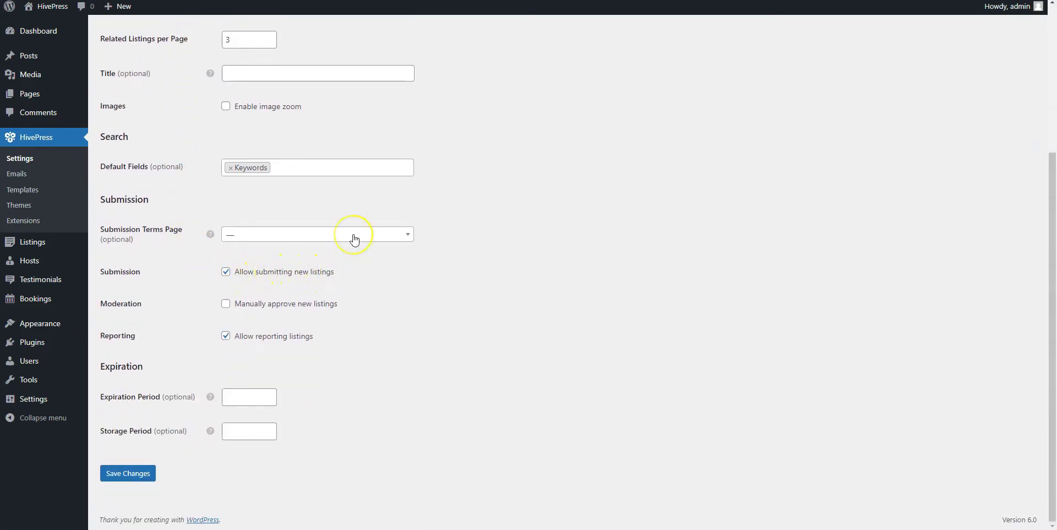
pyautogui.scroll(4, 354, 238)
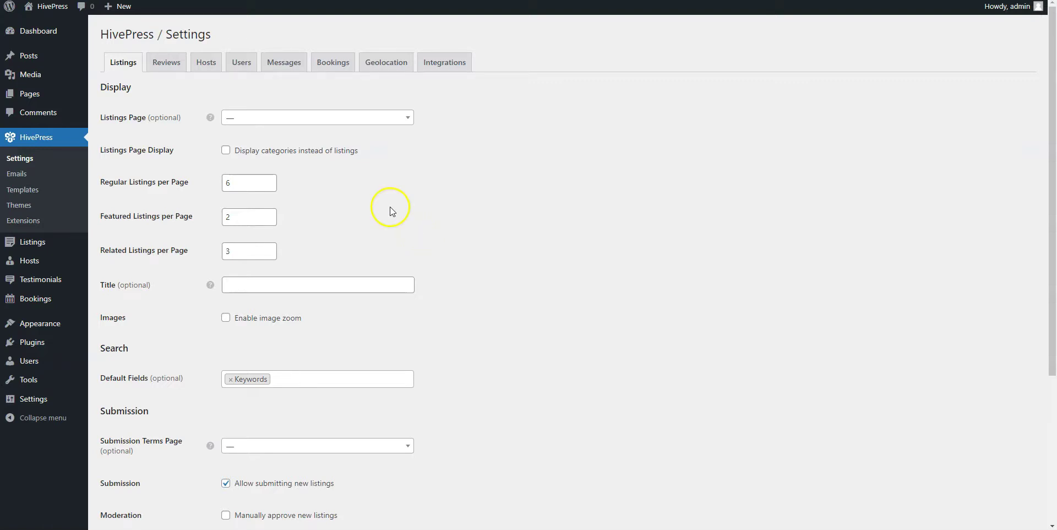
pyautogui.click(50, 23)
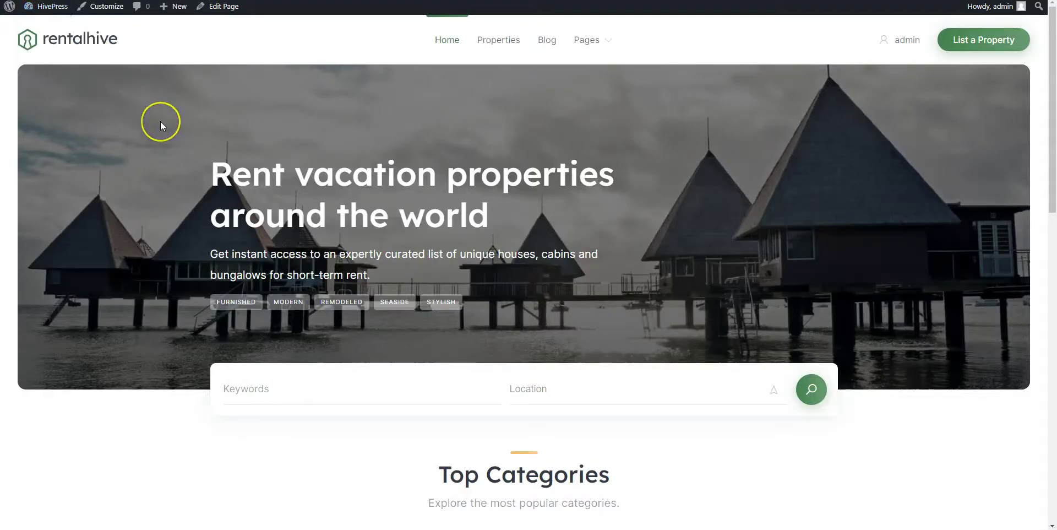
pyautogui.scroll(-5, 160, 122)
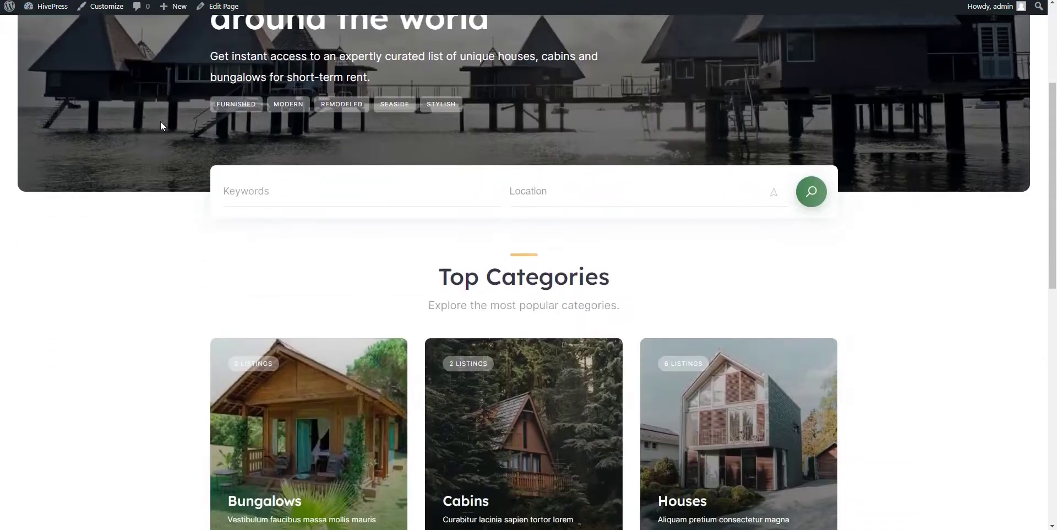
pyautogui.scroll(-6, 161, 126)
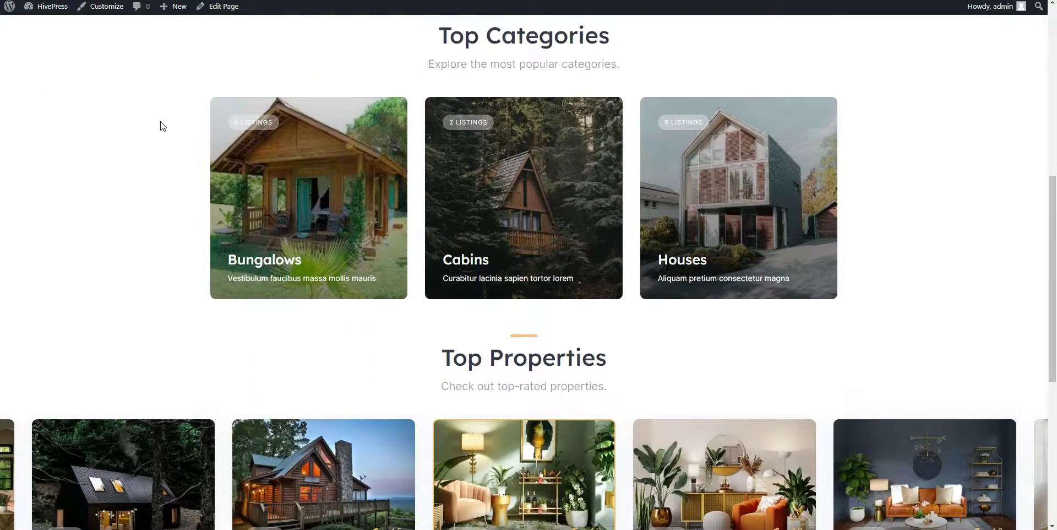
pyautogui.scroll(-4, 162, 126)
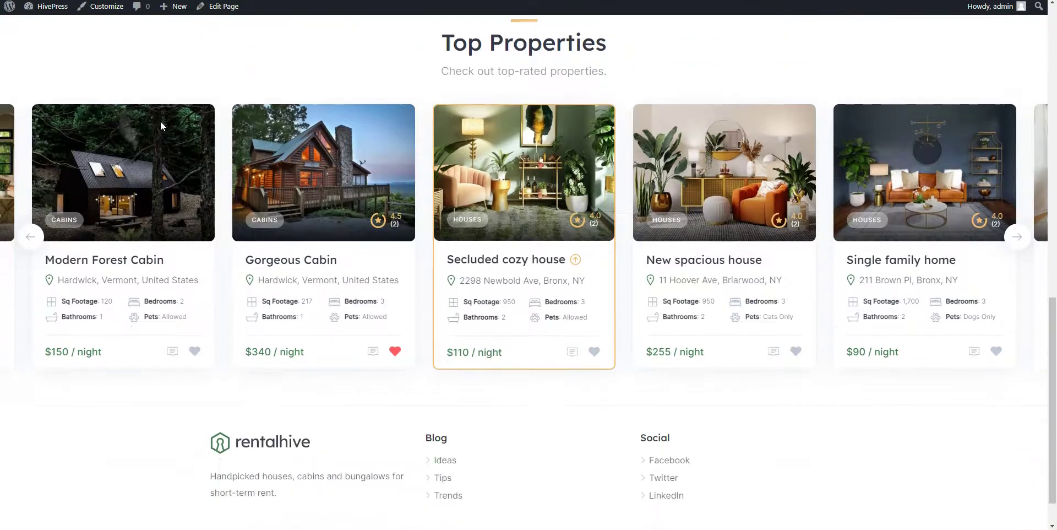
pyautogui.scroll(5, 160, 126)
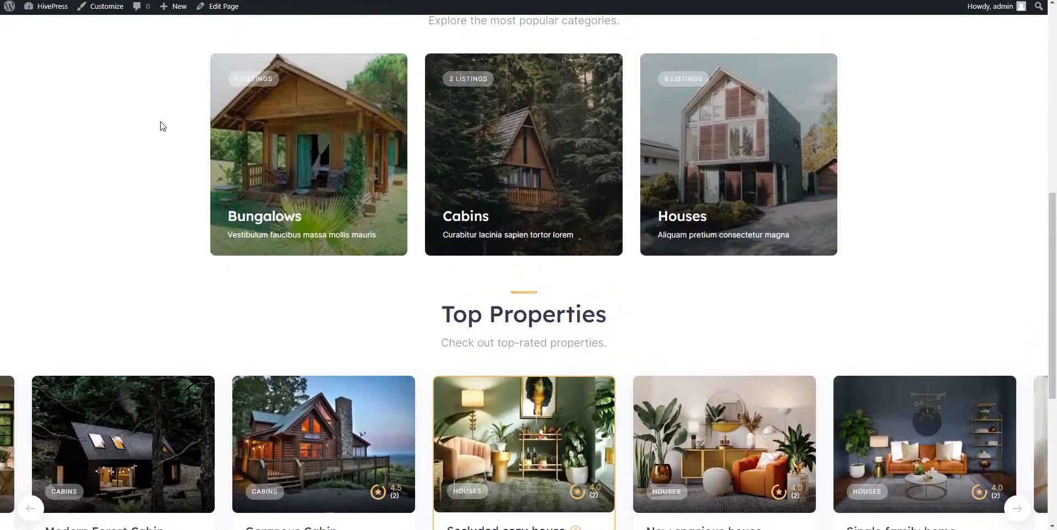
pyautogui.scroll(3, 160, 126)
pyautogui.scroll(5, 160, 126)
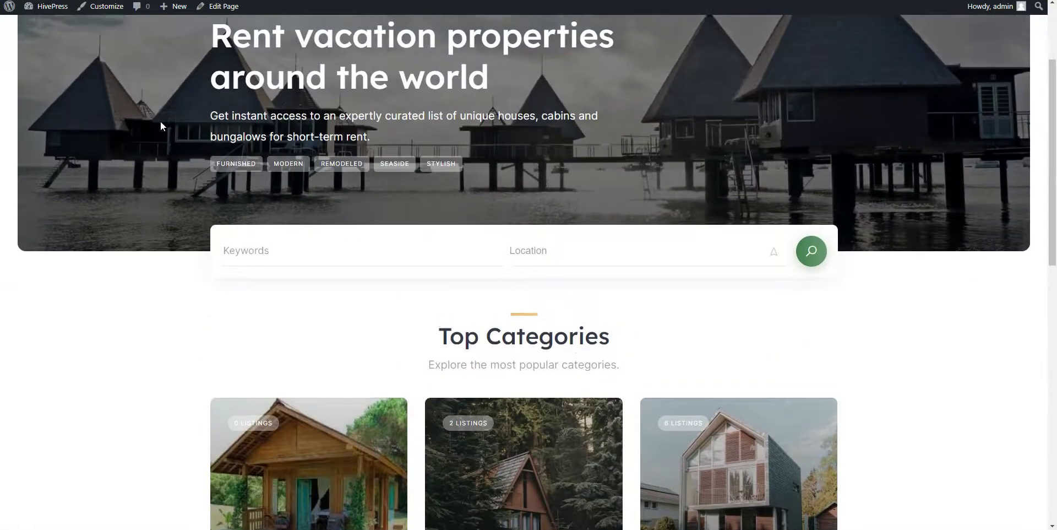